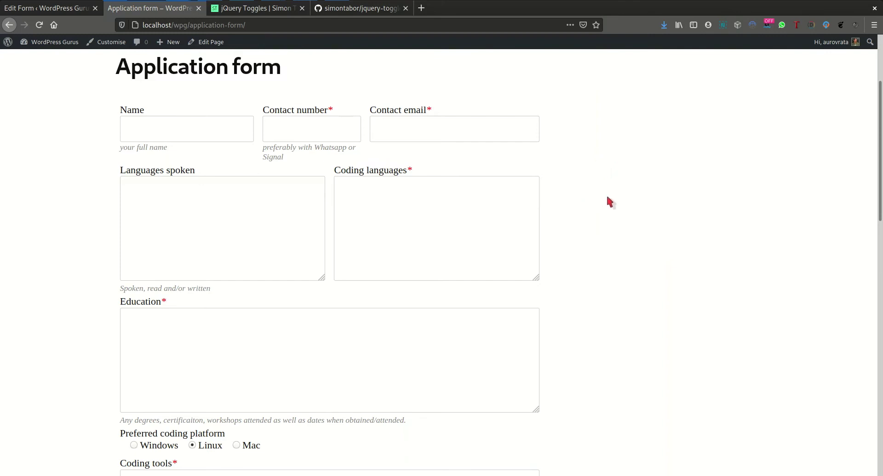
- Examine the application form's name, contact number, contact email, languages spoken and coding languages fields
scroll(607, 201, "down", 3)
scroll(608, 199, "down", 3)
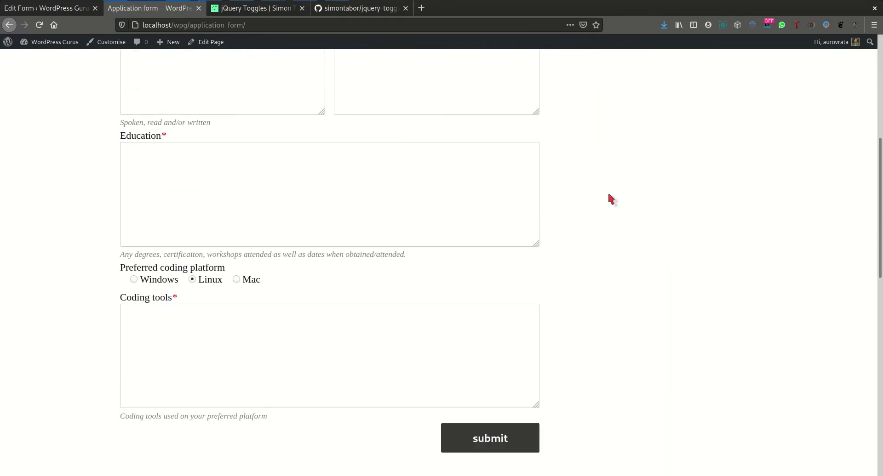
scroll(622, 282, "up", 3)
scroll(622, 281, "up", 4)
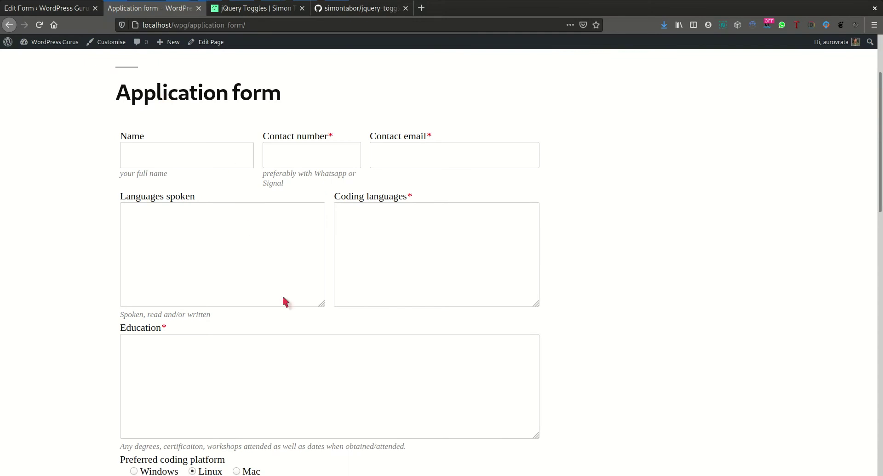
scroll(295, 307, "down", 3)
scroll(295, 308, "up", 3)
left_click(217, 159)
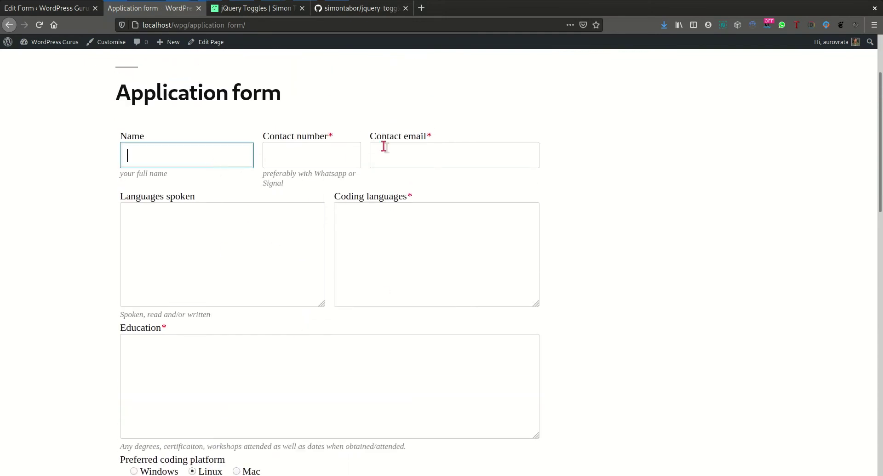
left_click(337, 153)
left_click(421, 153)
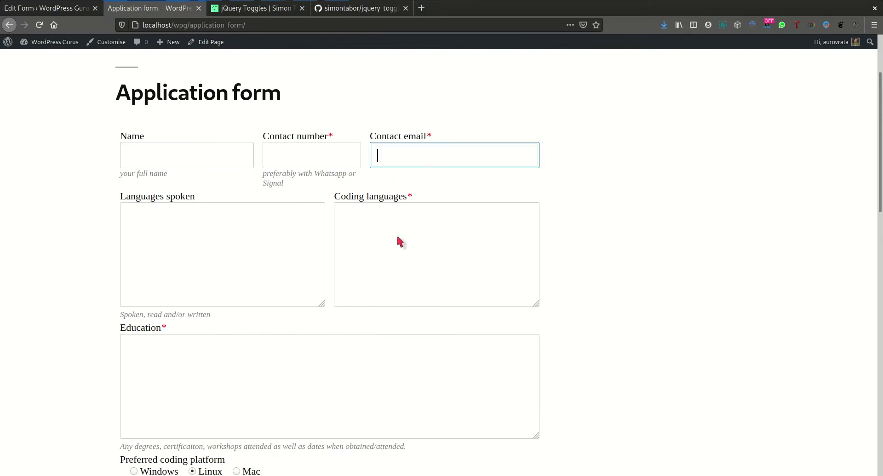
left_click(280, 271)
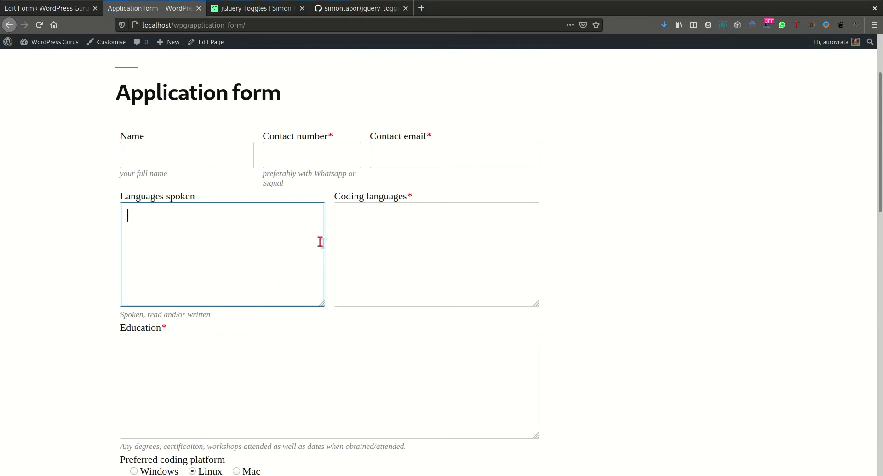
left_click(417, 218)
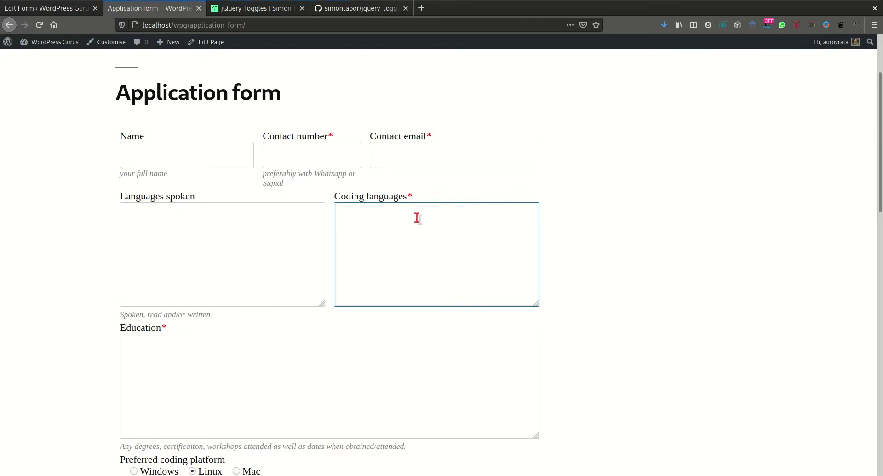
scroll(430, 239, "down", 2)
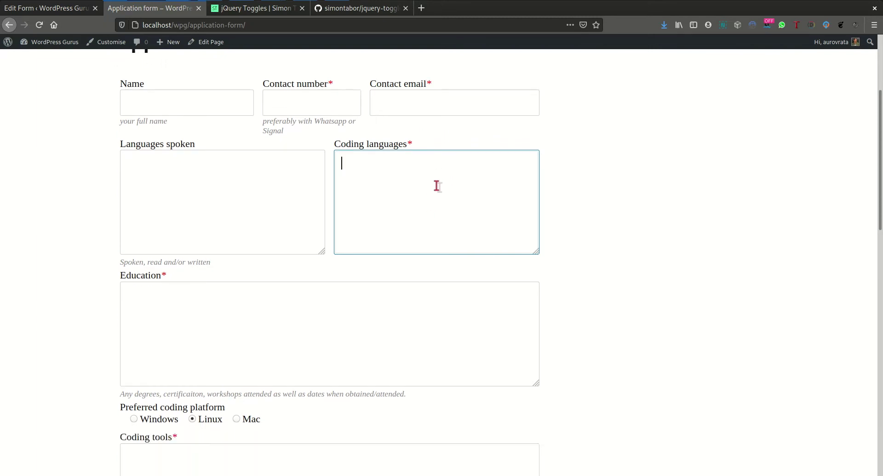
- Examine the Education field and the wording of its description on degrees, certification, workshops and dates
left_click(250, 296)
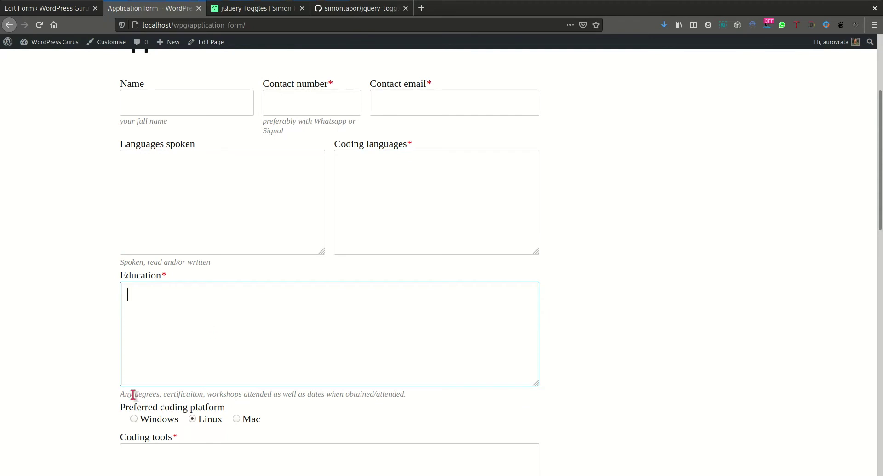
left_click_drag(133, 394, 161, 396)
double_click(183, 395)
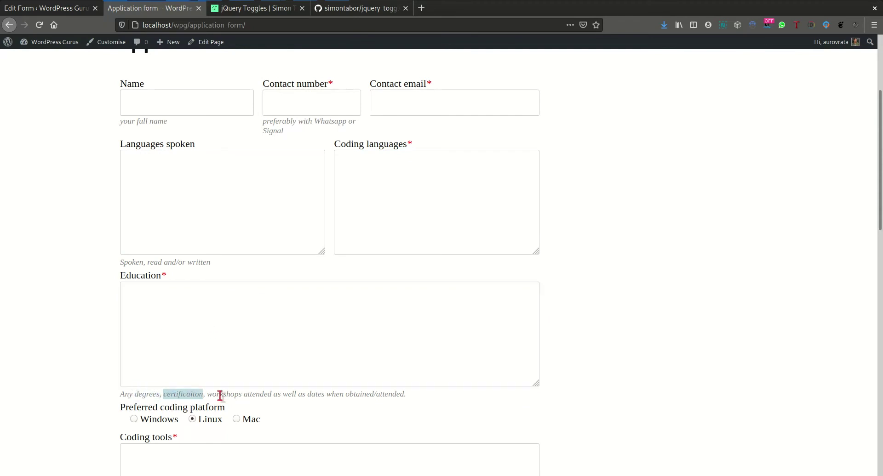
double_click(225, 395)
double_click(321, 394)
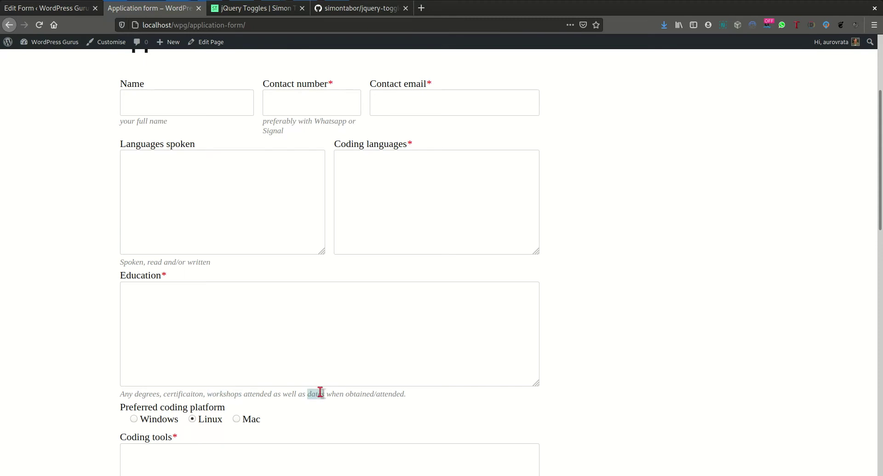
left_click(296, 296)
- Check the preferred coding platform options and the Coding tools field of the application form
scroll(123, 310, "down", 3)
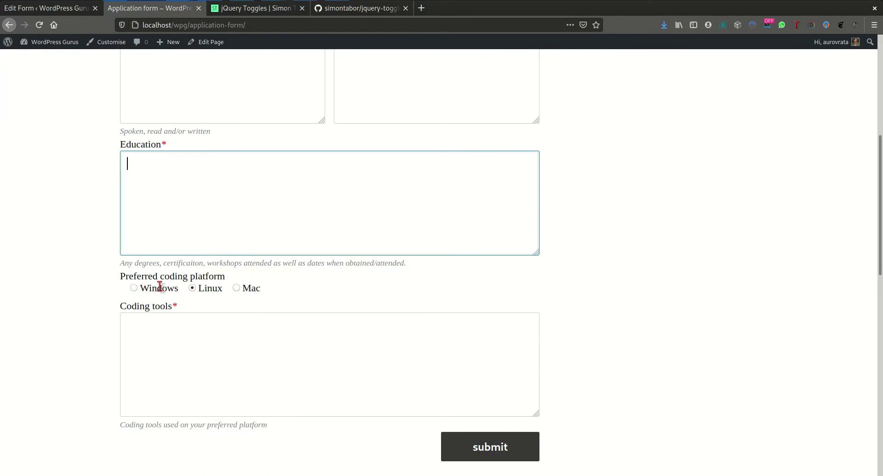
left_click(135, 289)
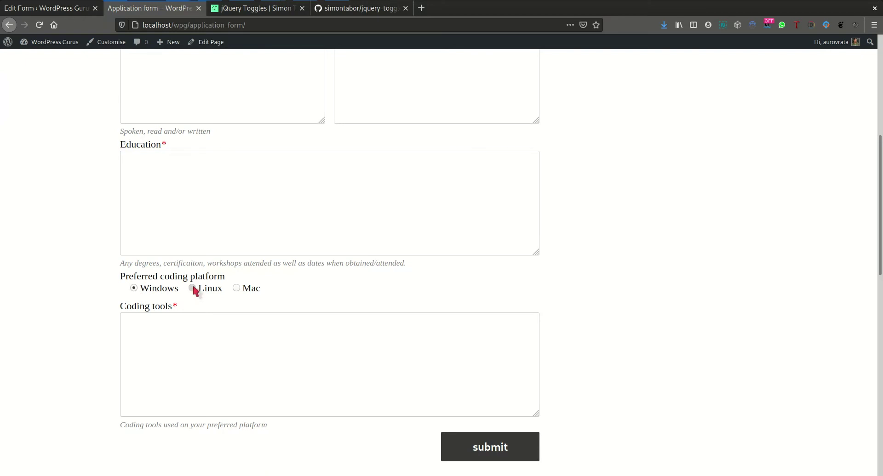
left_click(164, 335)
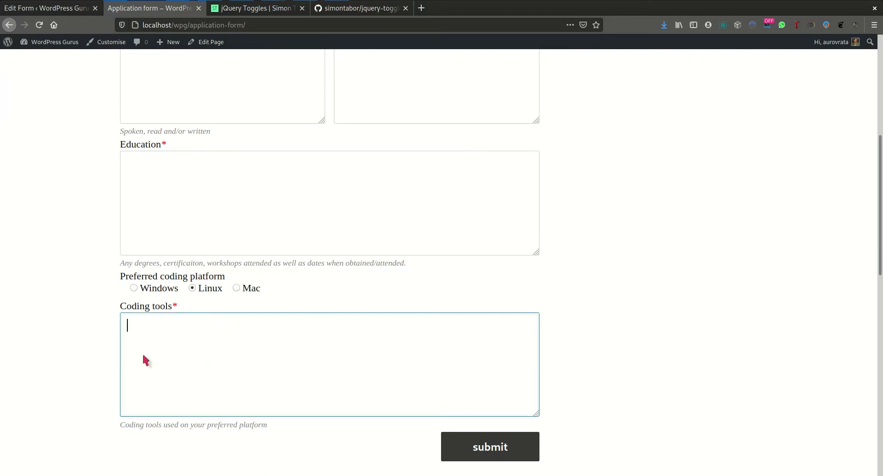
scroll(61, 339, "down", 2)
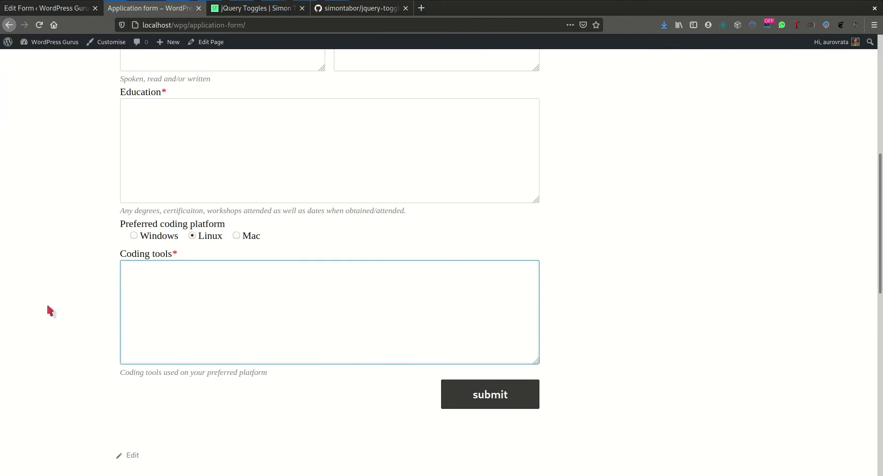
- Review the whole application form's layout from the contact fields down to the submit button
scroll(46, 308, "up", 5)
scroll(94, 183, "up", 1)
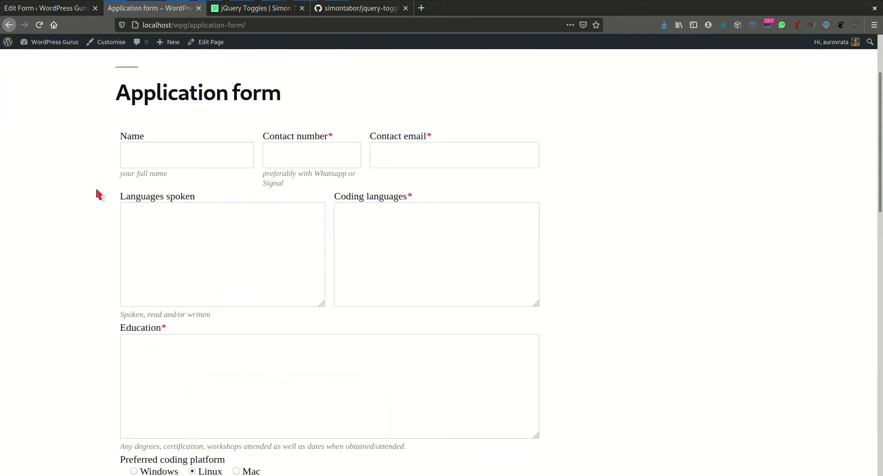
scroll(97, 190, "down", 2)
scroll(96, 191, "down", 3)
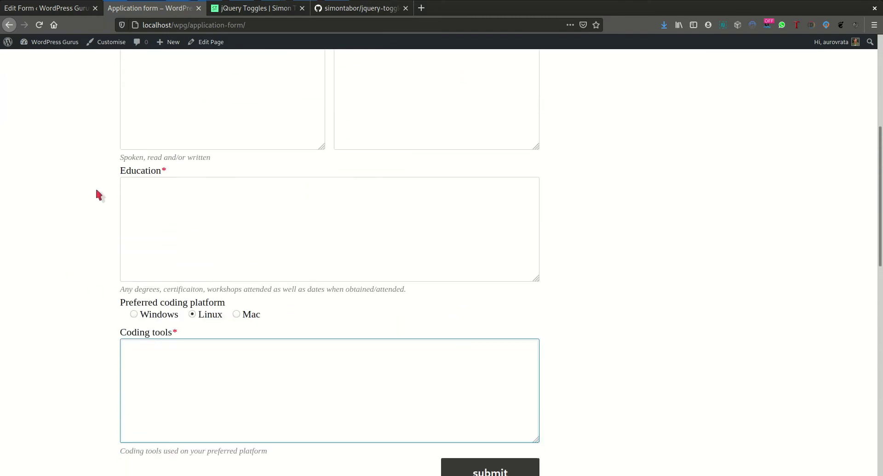
scroll(100, 230, "up", 4)
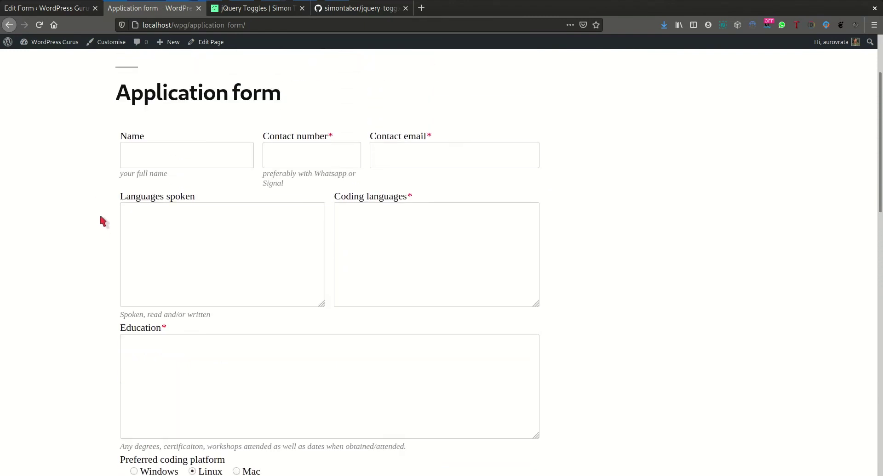
scroll(100, 216, "down", 4)
scroll(210, 262, "up", 3)
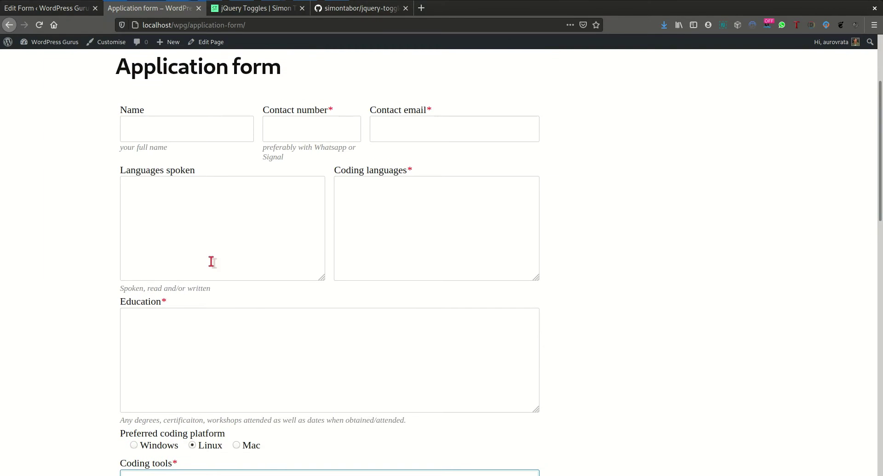
scroll(258, 203, "down", 8)
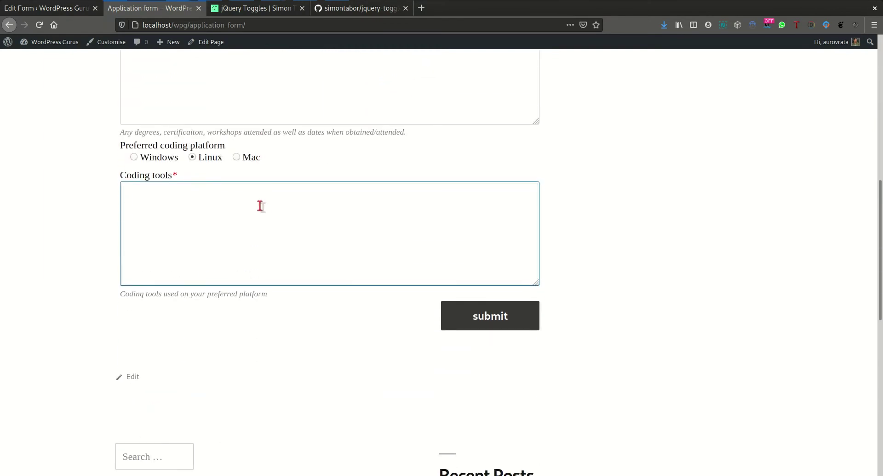
scroll(261, 230, "up", 6)
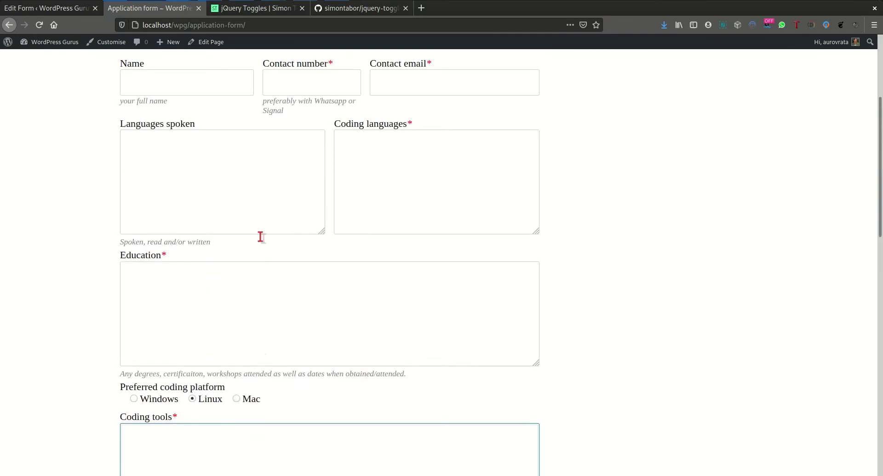
scroll(261, 232, "down", 6)
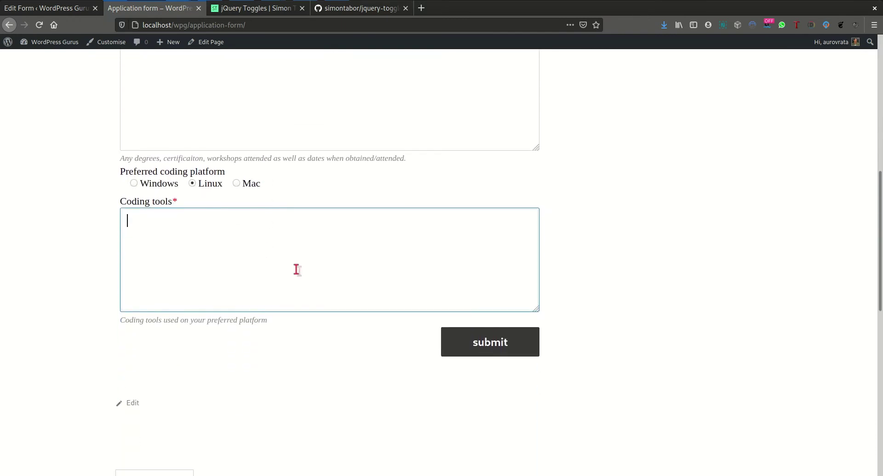
scroll(337, 288, "up", 5)
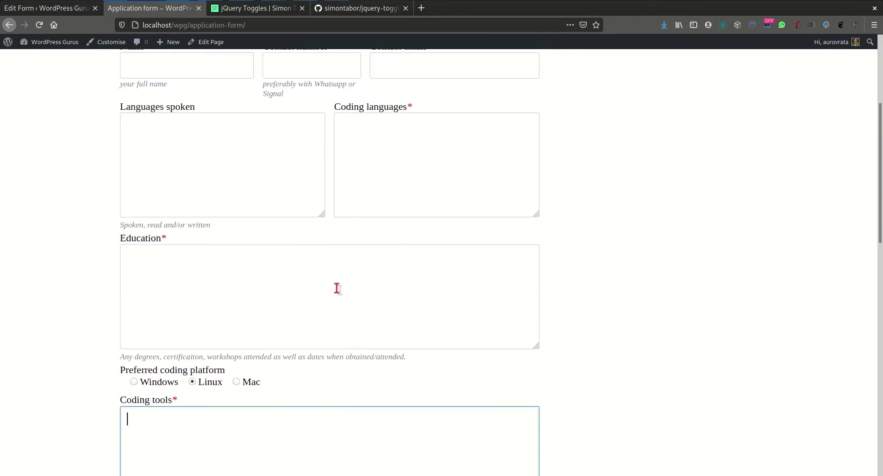
scroll(337, 288, "up", 2)
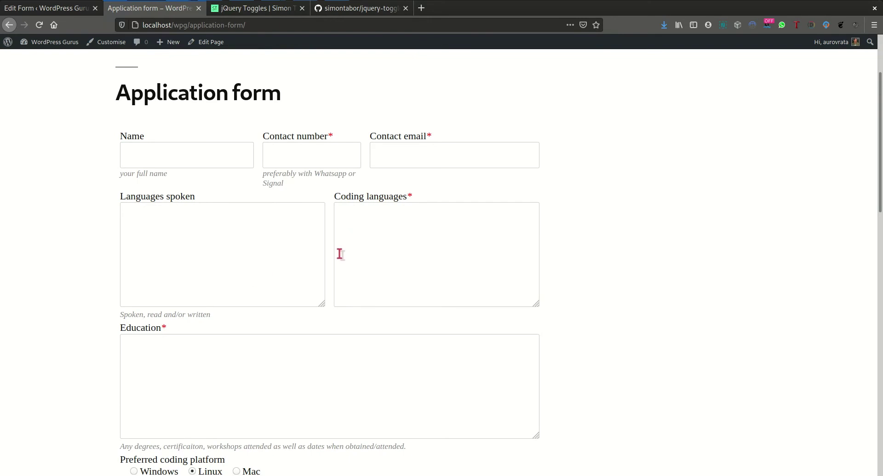
scroll(339, 254, "down", 3)
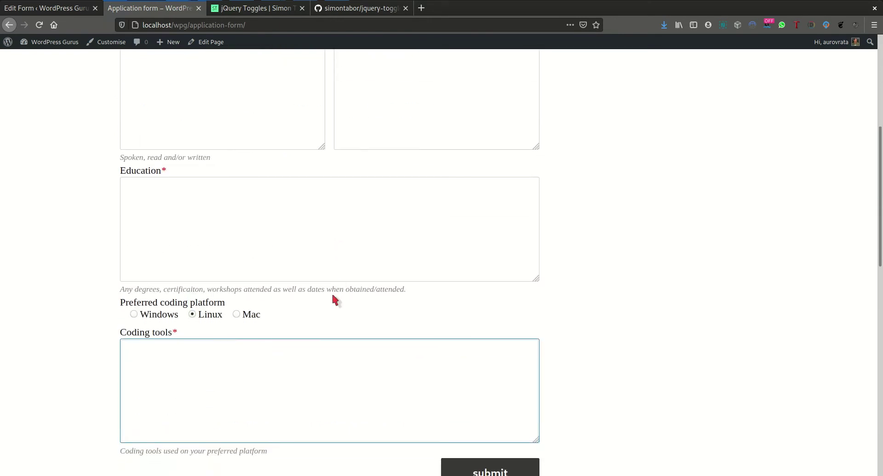
scroll(332, 293, "up", 5)
- Switch to the Developer application form's editor and examine how its fields are arranged in the grid
left_click(54, 12)
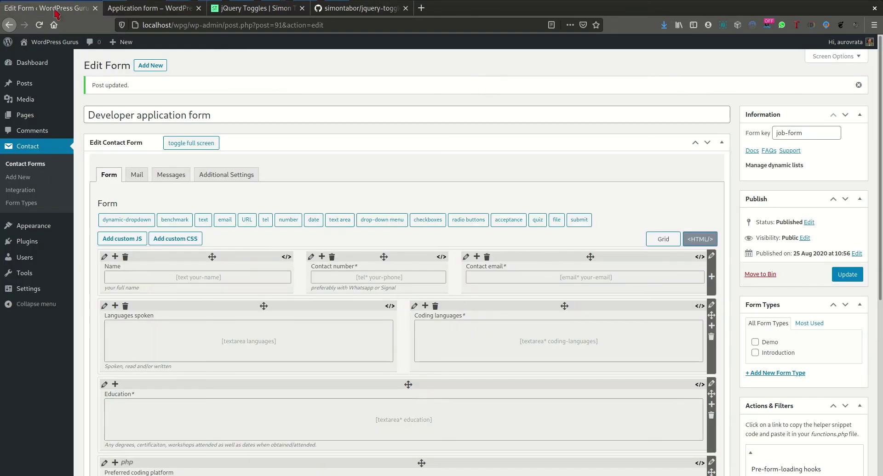
scroll(361, 326, "down", 2)
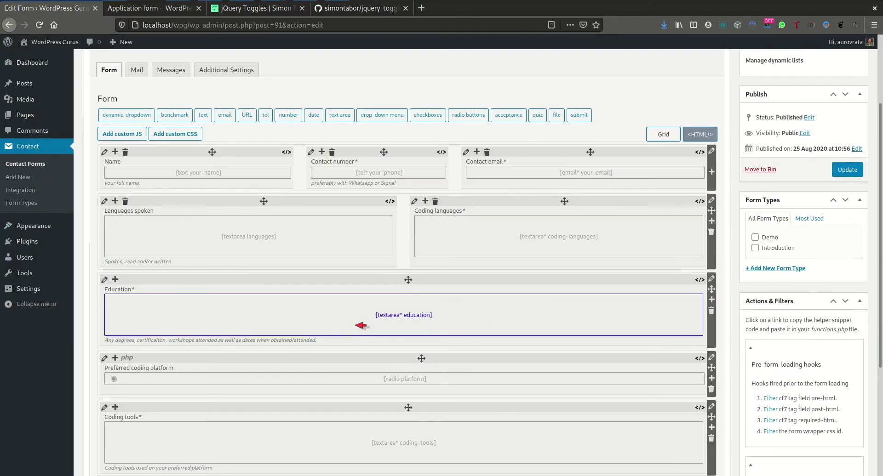
scroll(361, 207, "down", 2)
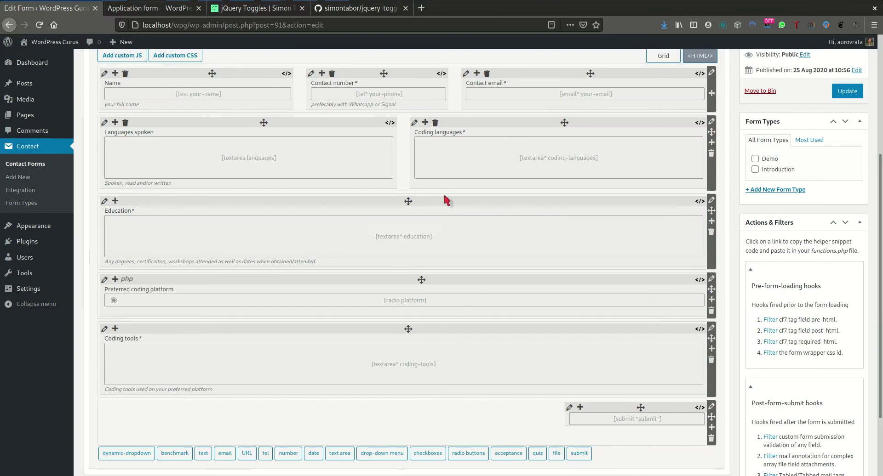
scroll(353, 257, "up", 1)
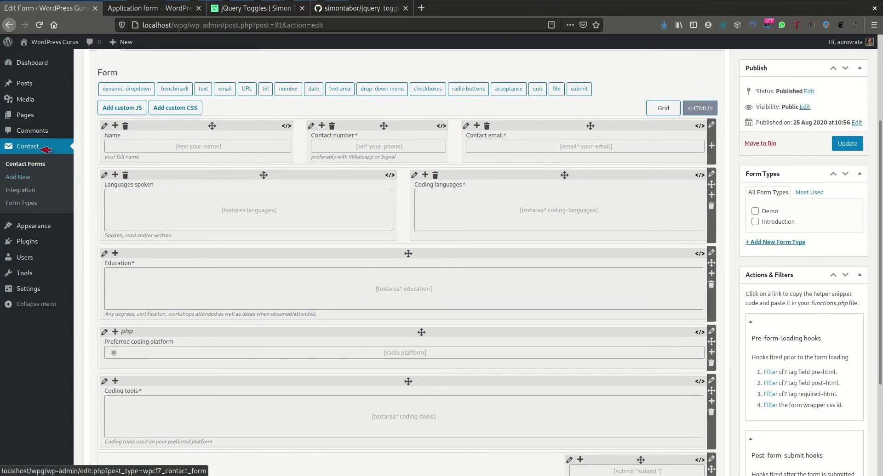
- Create a new contact form titled "Job application - with sections"
middle_click(27, 177)
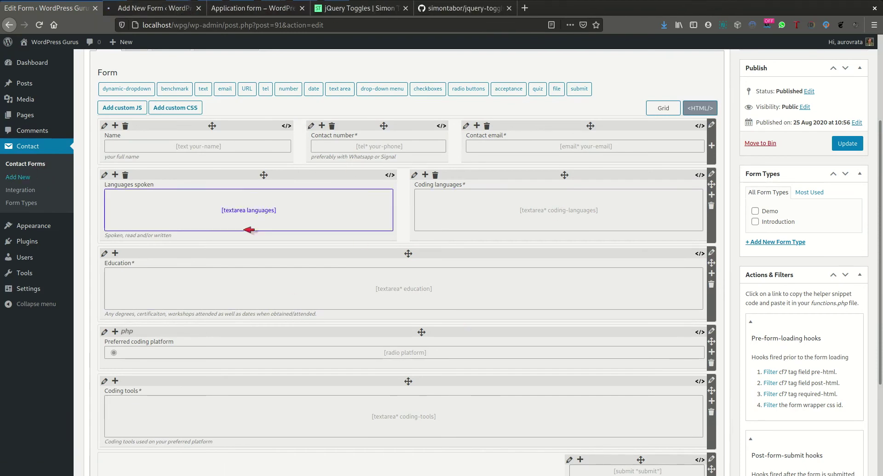
left_click(163, 8)
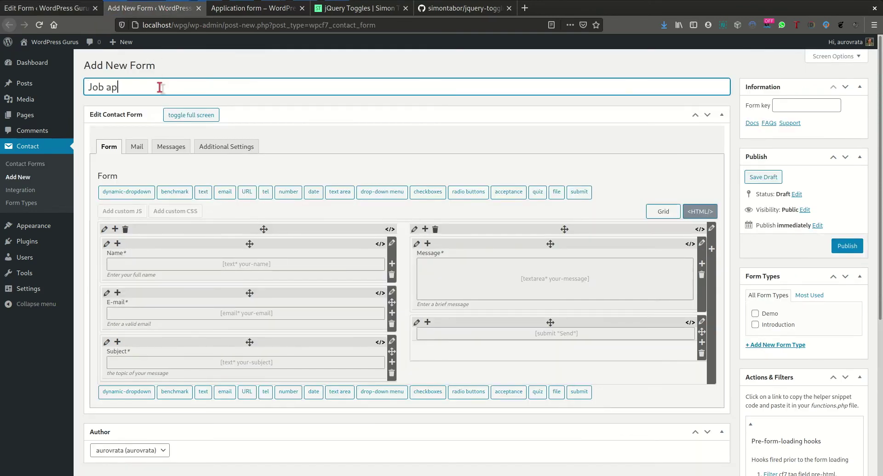
type("plication - with sections")
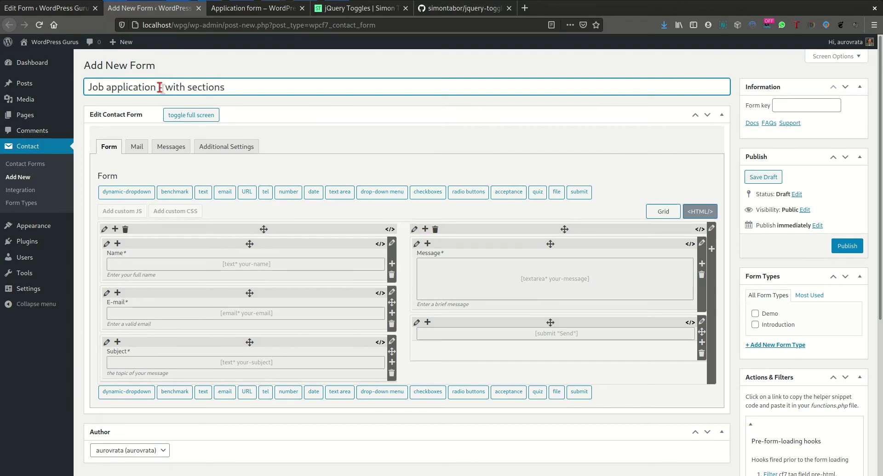
- Delete all the default HTML code of the new form and publish it with an empty grid
scroll(595, 154, "down", 1)
left_click(713, 189)
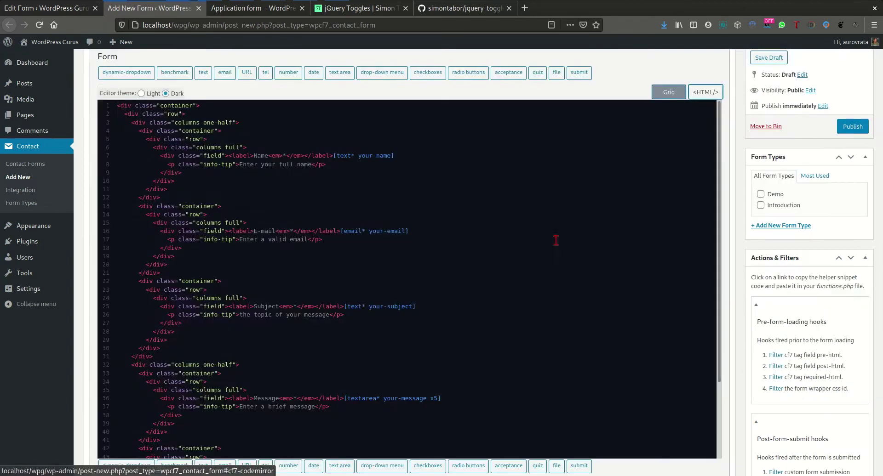
left_click(540, 239)
key("ctrl+a")
key("Delete")
left_click(671, 93)
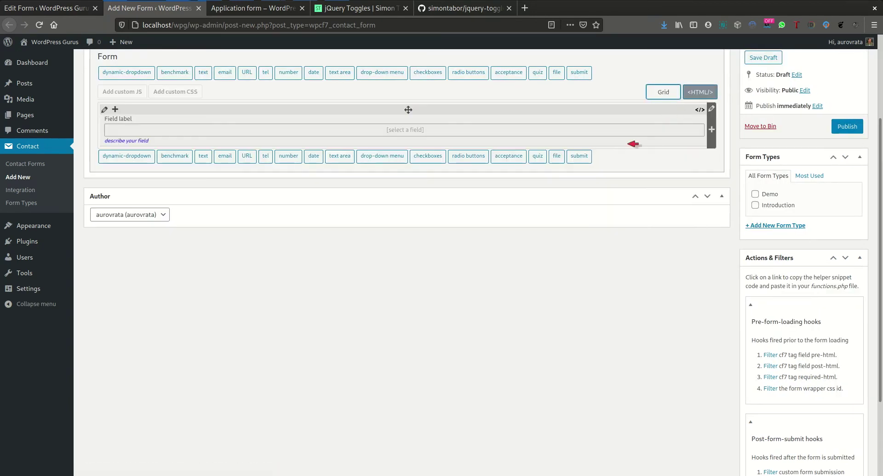
left_click(847, 126)
- Add two more empty rows below the first row of the new form's grid
scroll(767, 159, "down", 2)
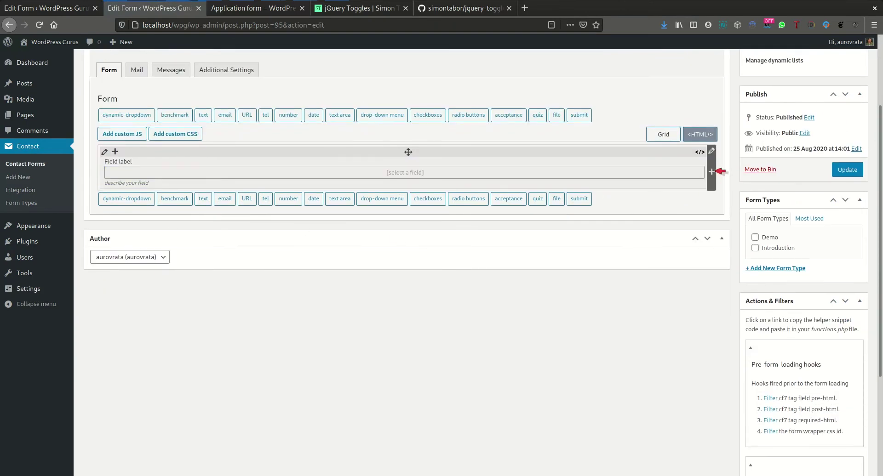
left_click(712, 171)
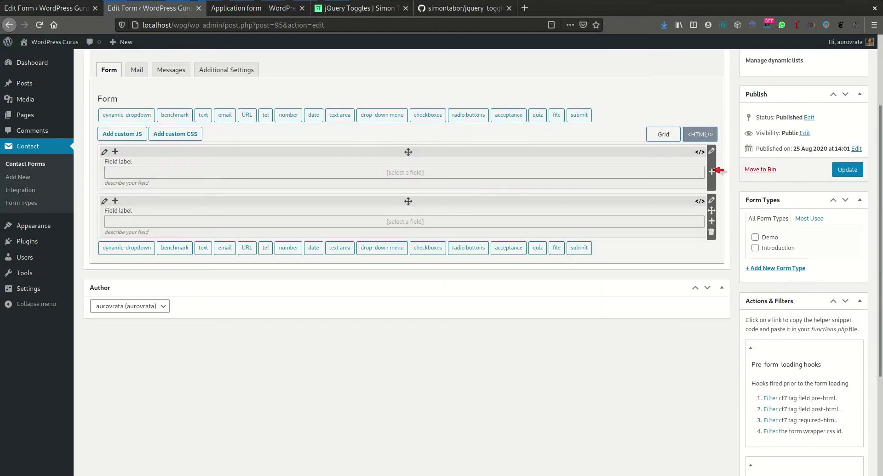
left_click(712, 222)
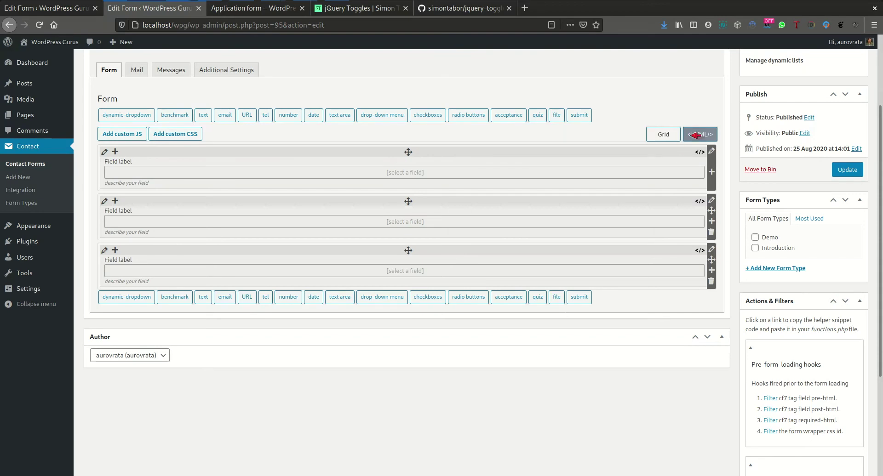
- Replace the first row's empty column code with the name, contact number and contact email columns copied from the original form's HTML
left_click(698, 134)
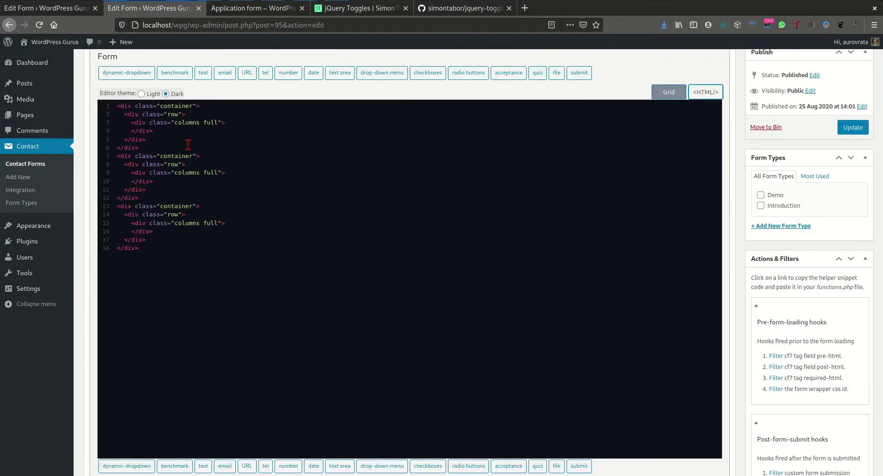
left_click_drag(130, 123, 160, 131)
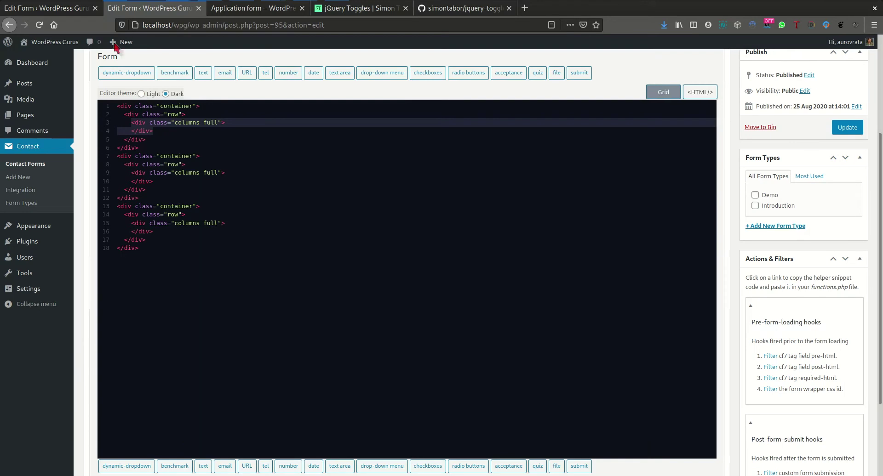
left_click(92, 11)
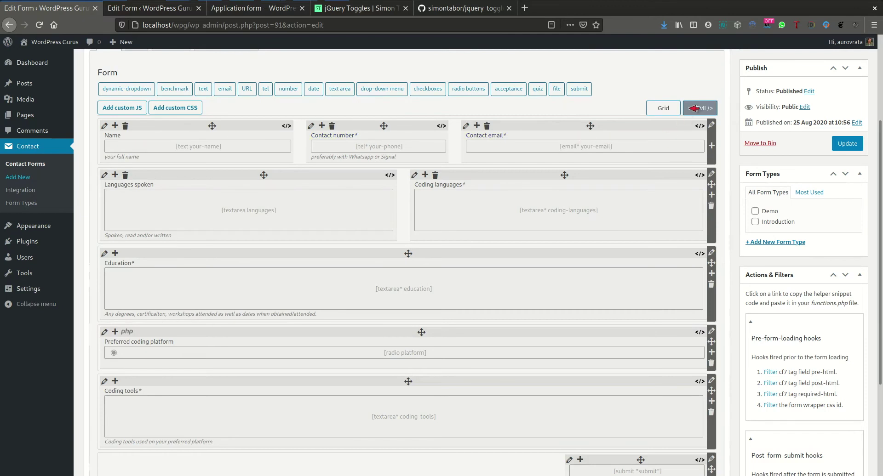
left_click(700, 108)
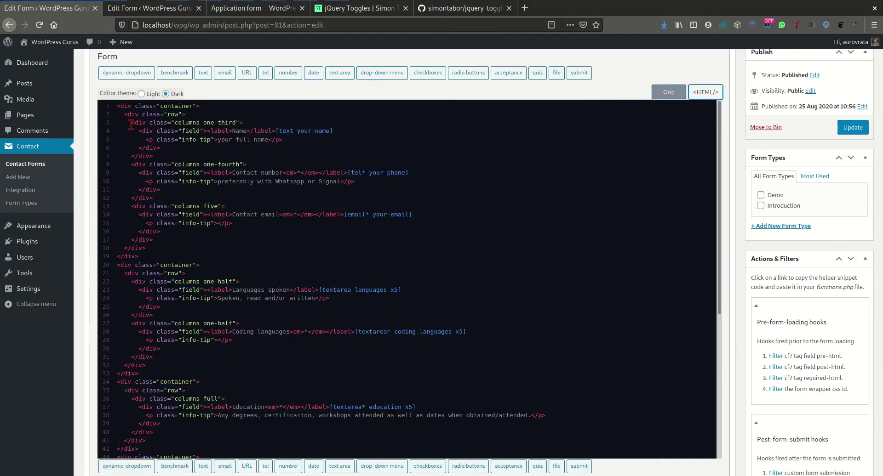
left_click_drag(131, 123, 171, 240)
key("ctrl+c")
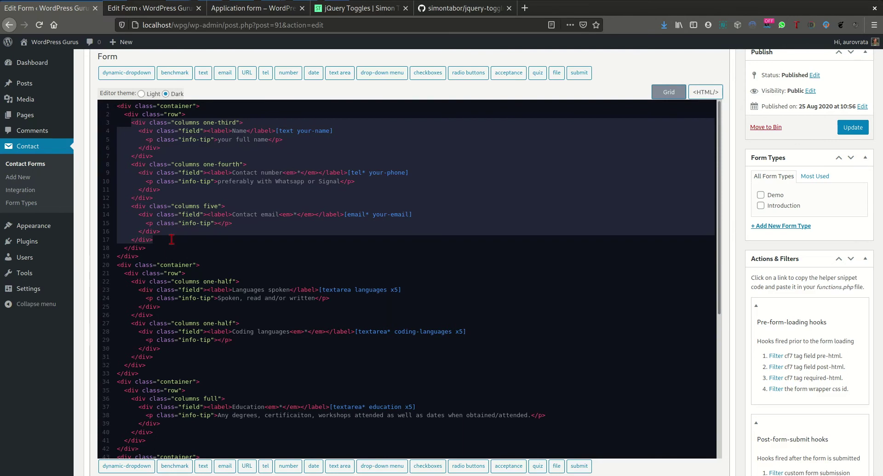
left_click(163, 9)
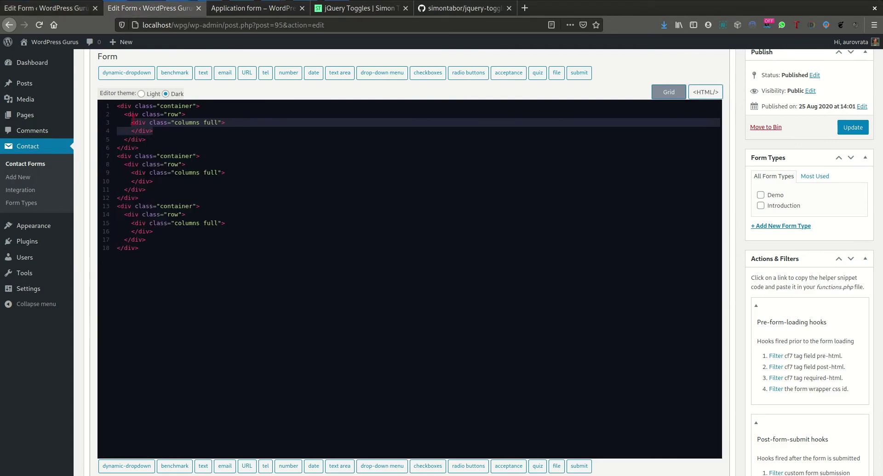
left_click_drag(132, 122, 161, 132)
key("ctrl+v")
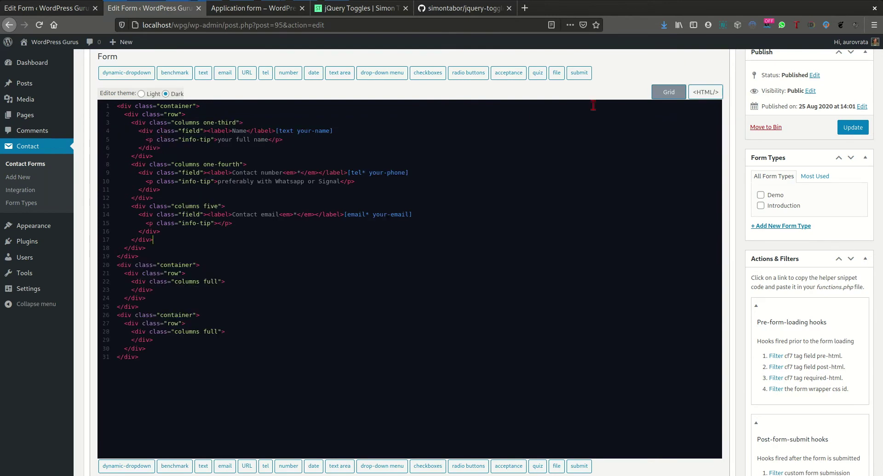
left_click(670, 92)
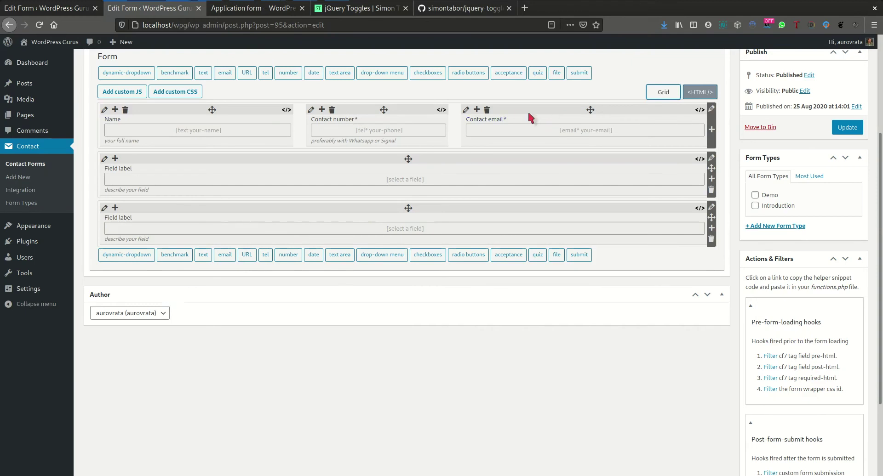
- Check the original form's grid layout and convert the new form's second-row column into a nested grid
left_click(81, 12)
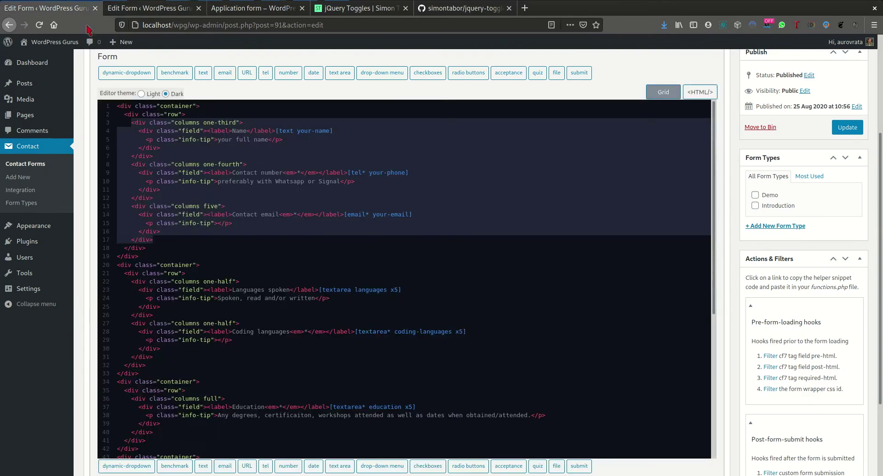
left_click(668, 92)
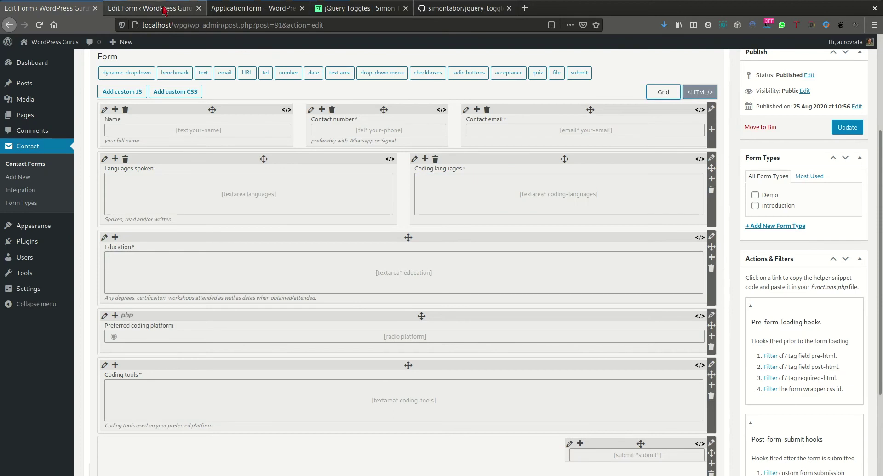
left_click(140, 7)
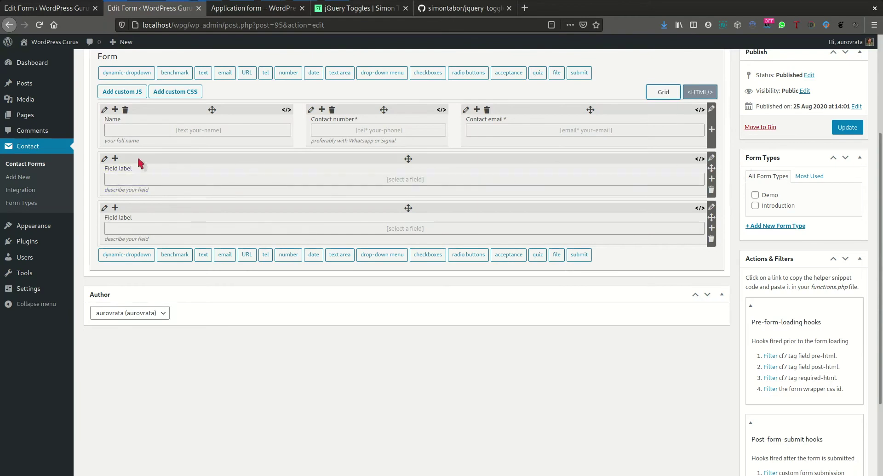
left_click(105, 158)
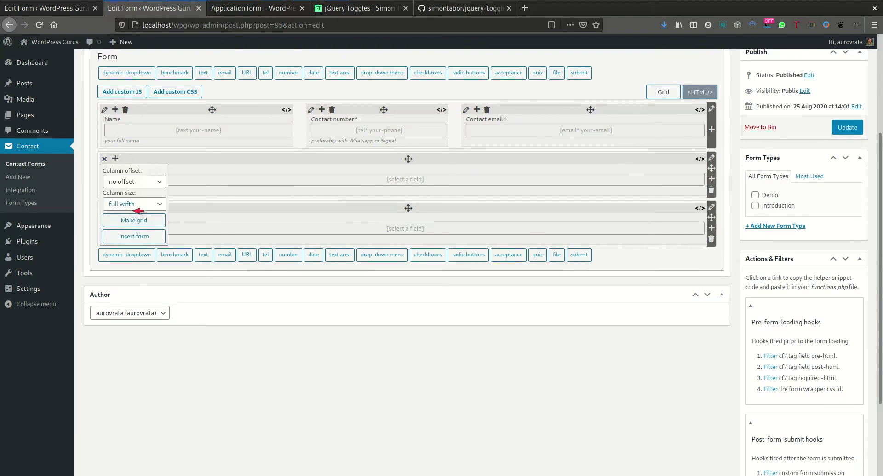
left_click(145, 218)
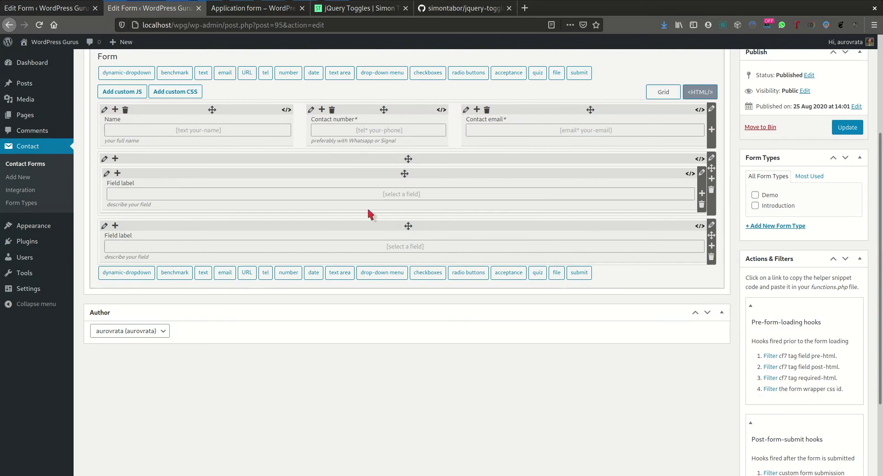
- Make the second row collapsible and title the section "Languages and Coding"
left_click(711, 159)
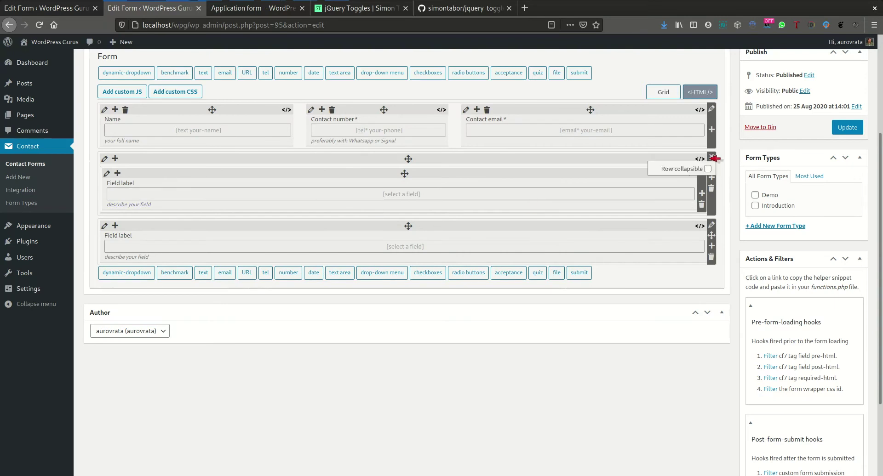
left_click(708, 169)
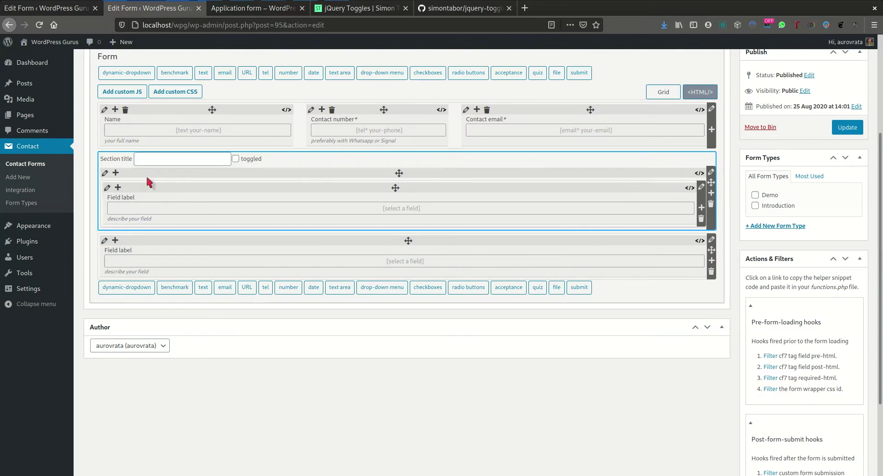
left_click(168, 159)
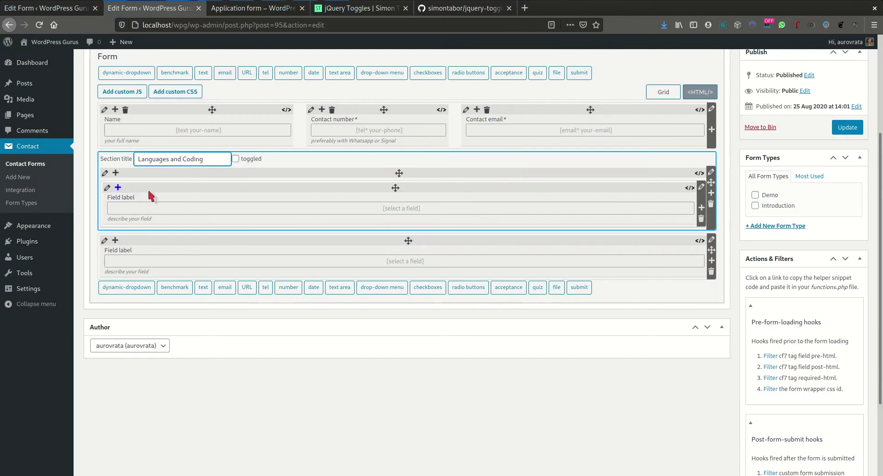
- Replace the section's empty nested column with the Languages spoken and Coding languages columns copied from the original form, and check the resulting code
left_click(689, 188)
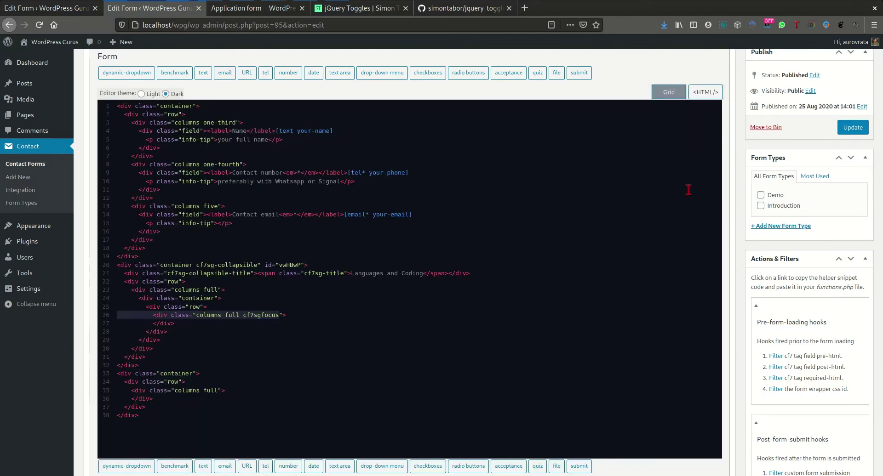
left_click(188, 316)
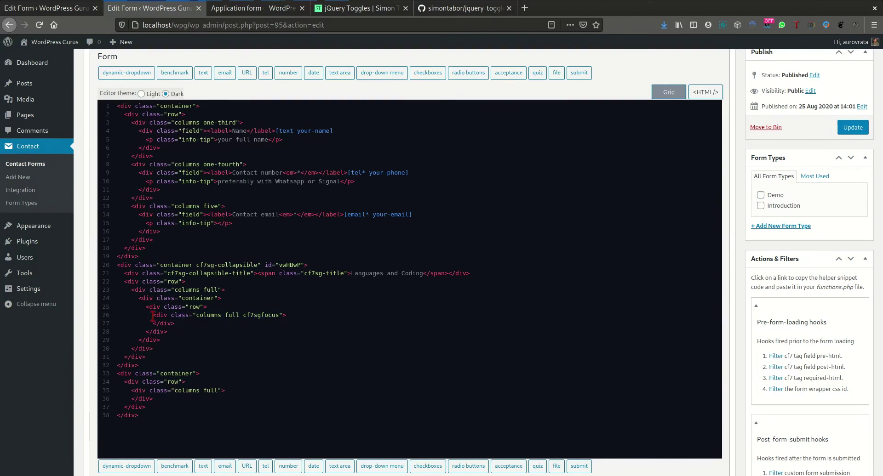
left_click_drag(153, 316, 182, 327)
key("ctrl+Page_Up")
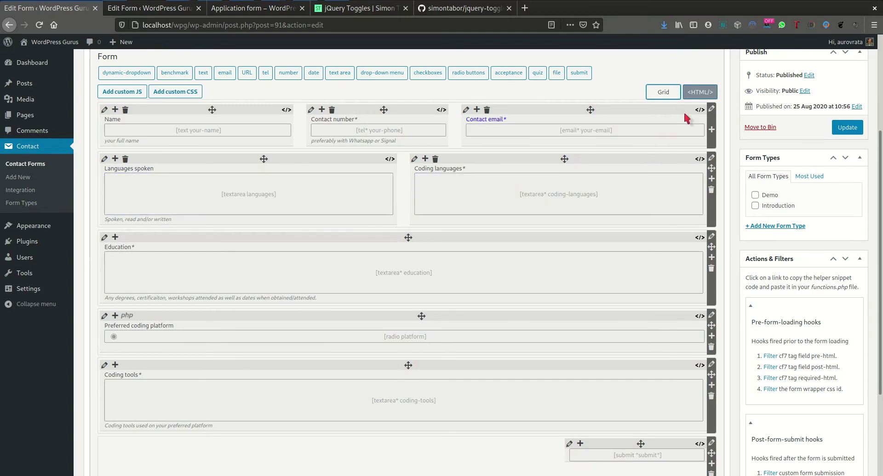
left_click(390, 158)
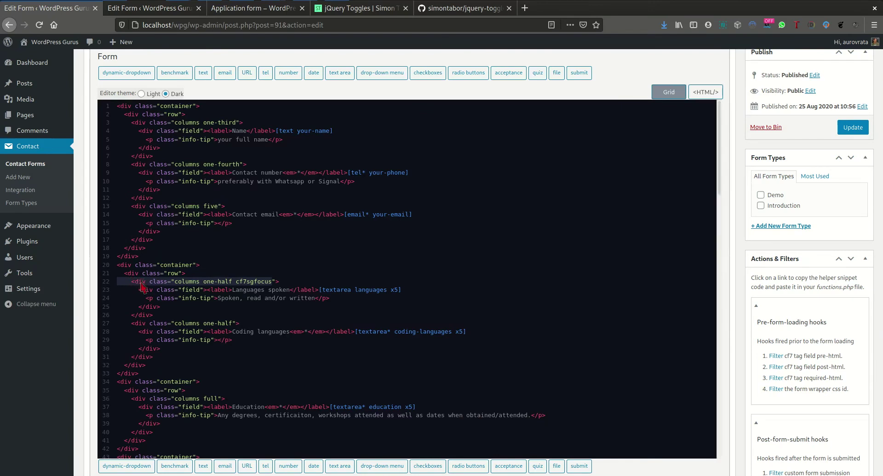
left_click_drag(131, 282, 169, 354)
key("ctrl+c")
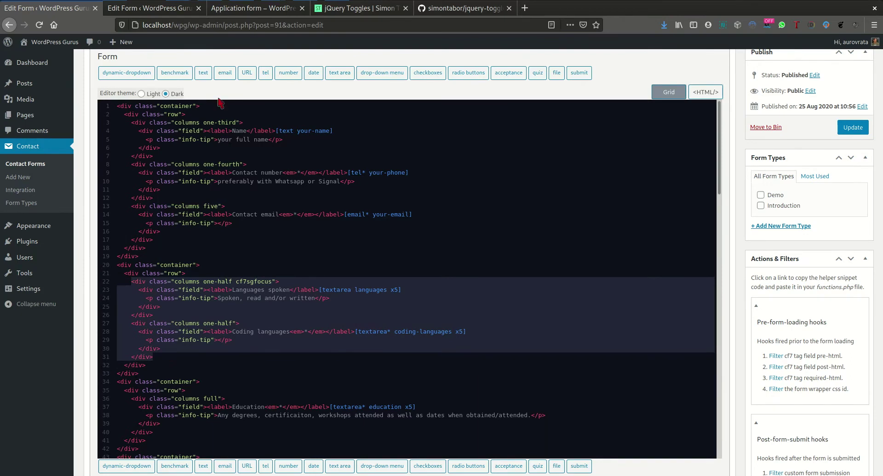
left_click(160, 15)
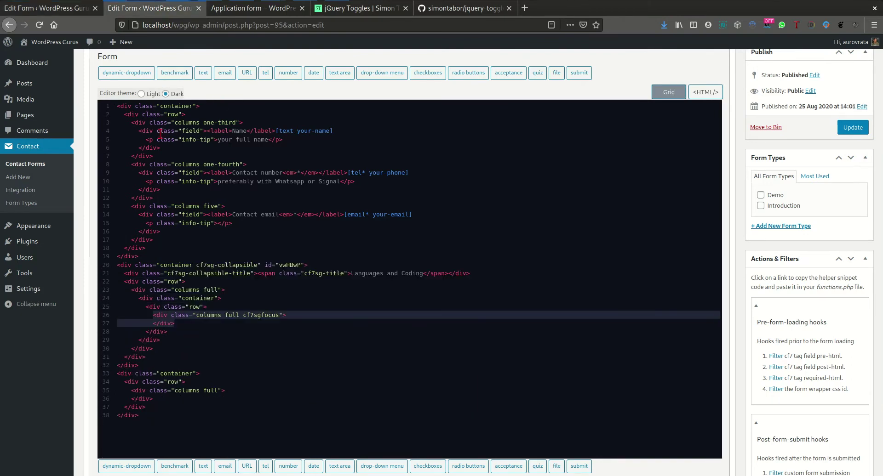
key("ctrl+v")
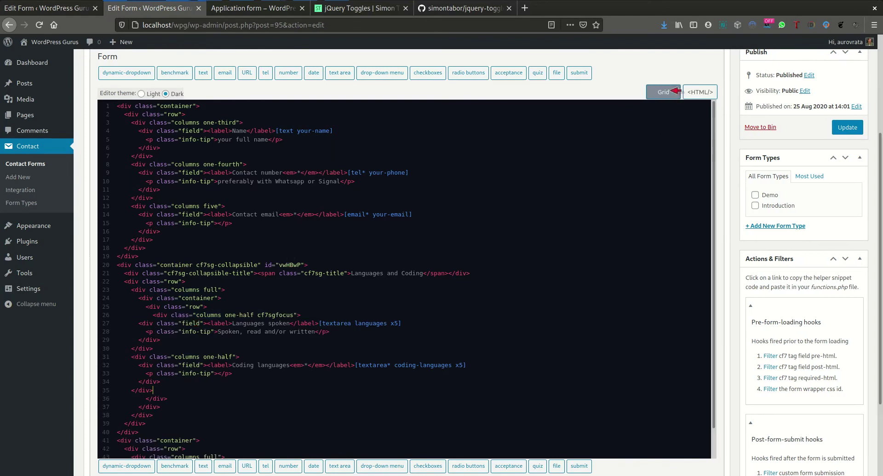
left_click(662, 92)
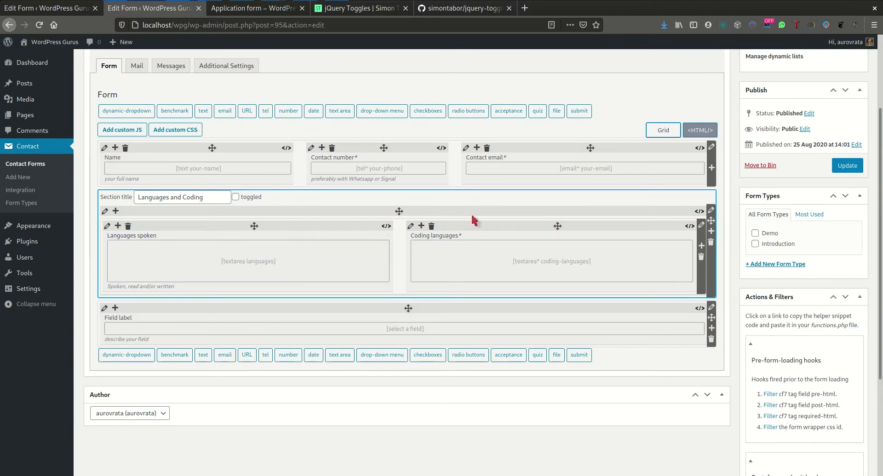
left_click(696, 132)
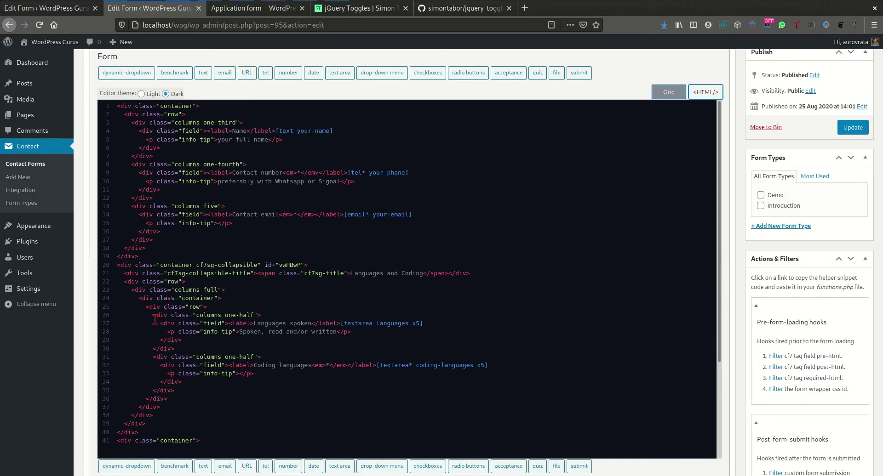
left_click(661, 94)
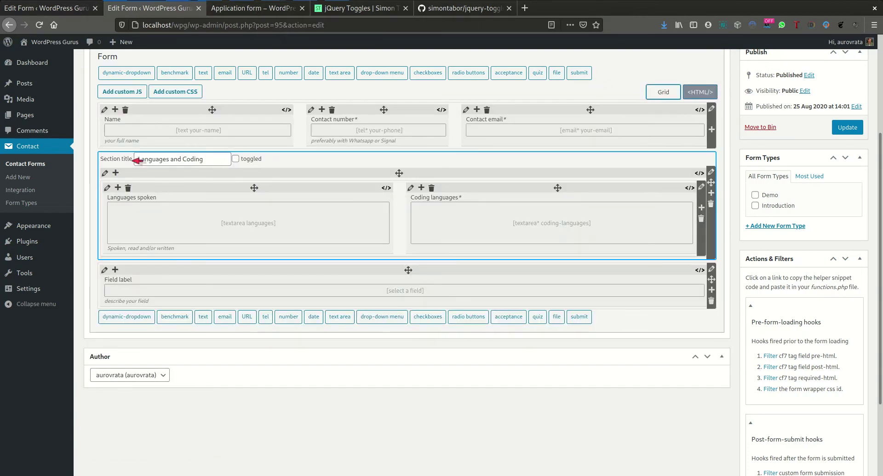
- Review the original form's remaining fields and convert the new form's third-row column into a nested grid
left_click(65, 9)
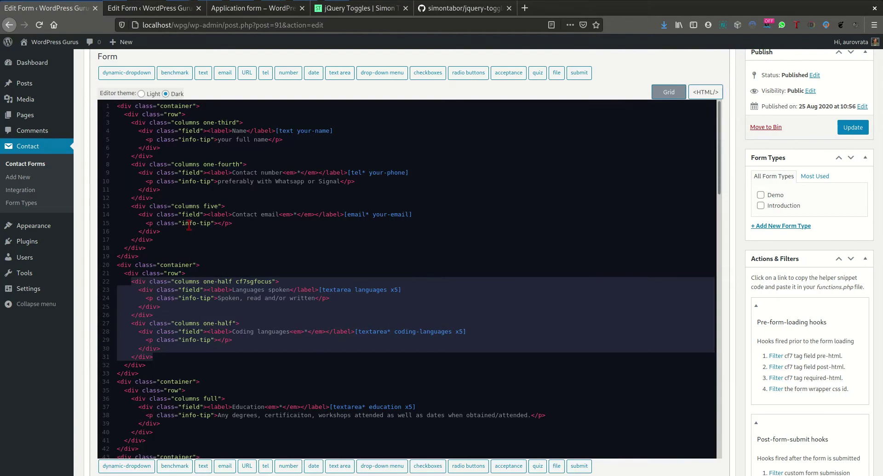
left_click(655, 92)
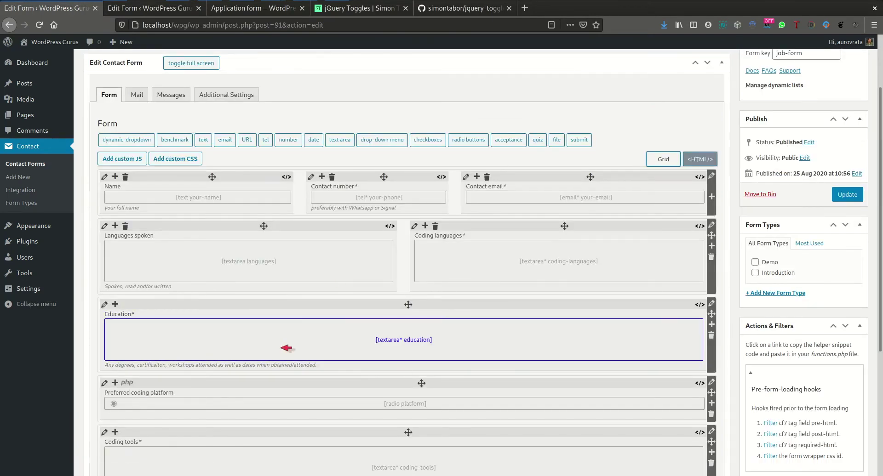
left_click(701, 158)
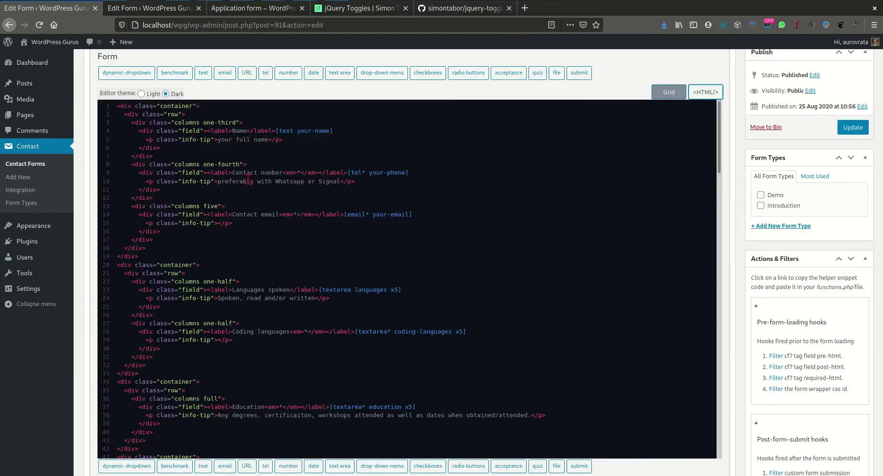
key("ctrl+Tab")
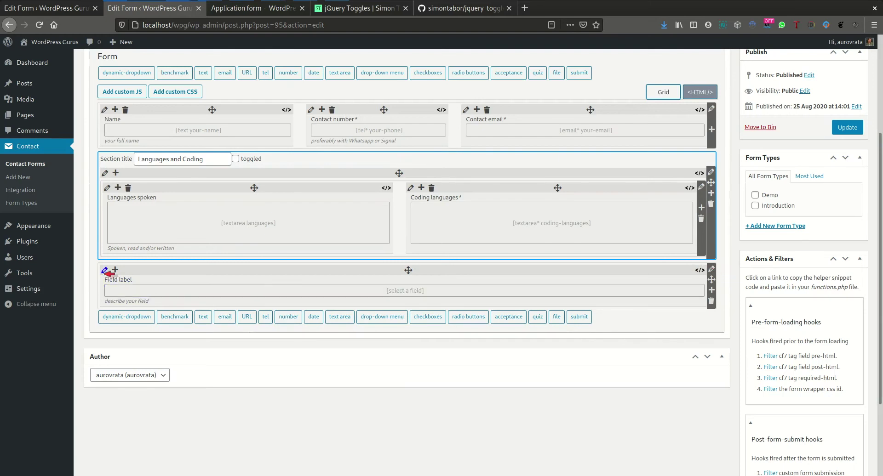
left_click(104, 271)
left_click(132, 334)
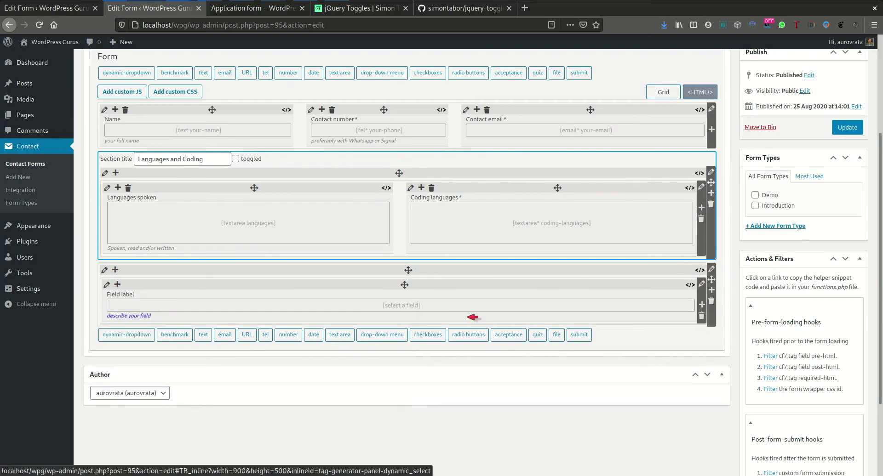
- Make the new form's third row collapsible and open the code of its nested column
left_click(711, 268)
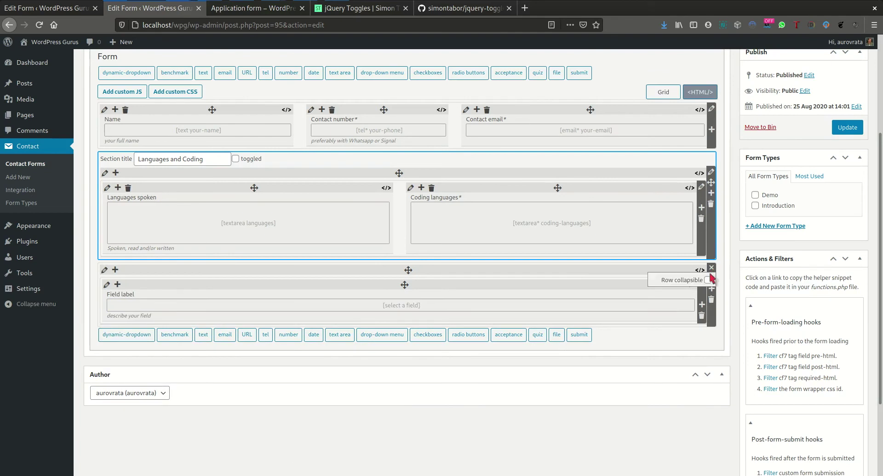
left_click(708, 280)
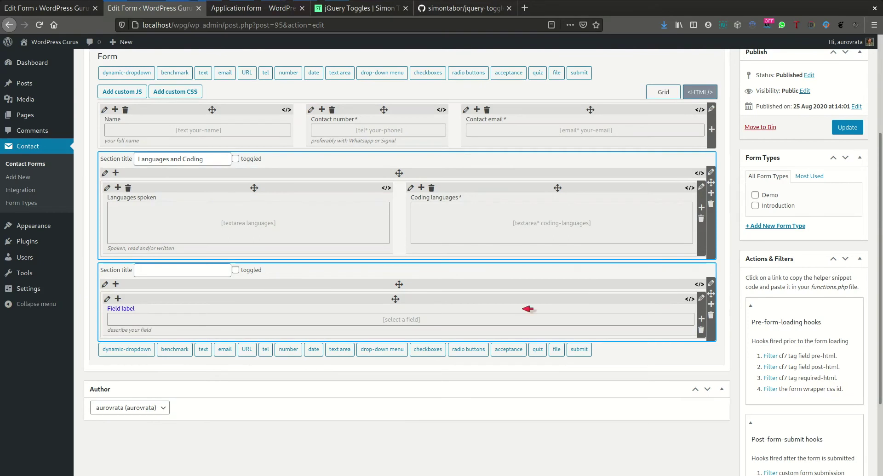
left_click(689, 299)
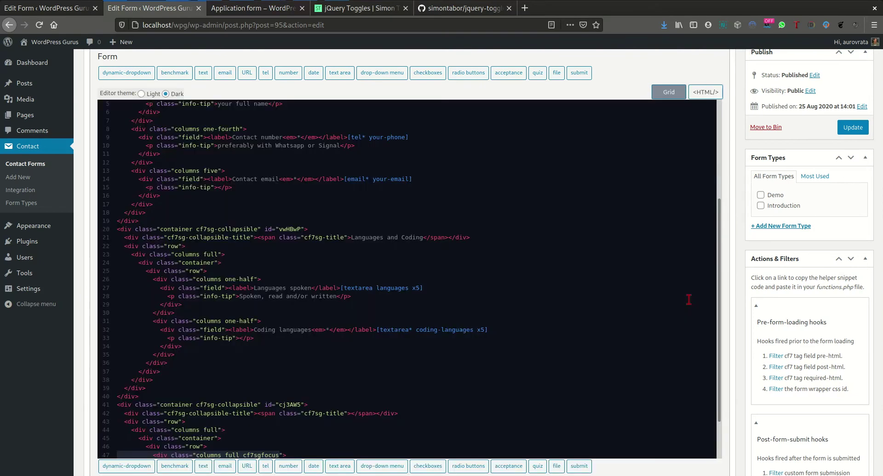
scroll(251, 312, "down", 3)
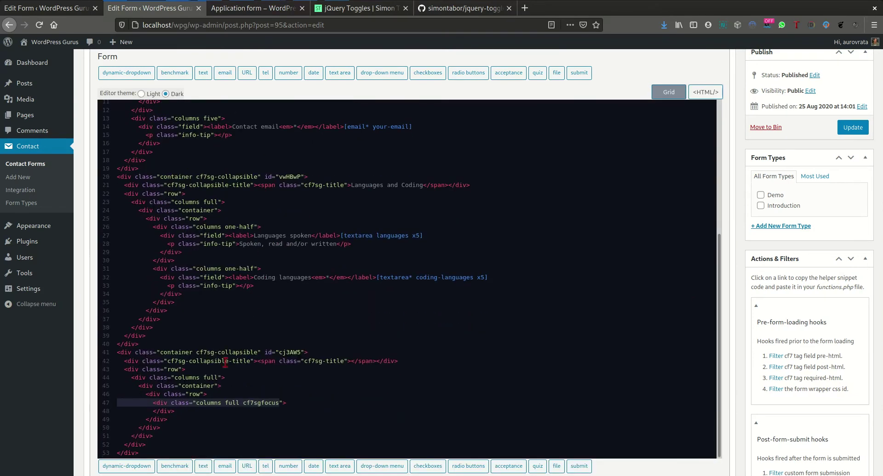
- Replace the third row's empty nested column with the Education column copied from the original form's code, and return to the grid view
left_click(67, 12)
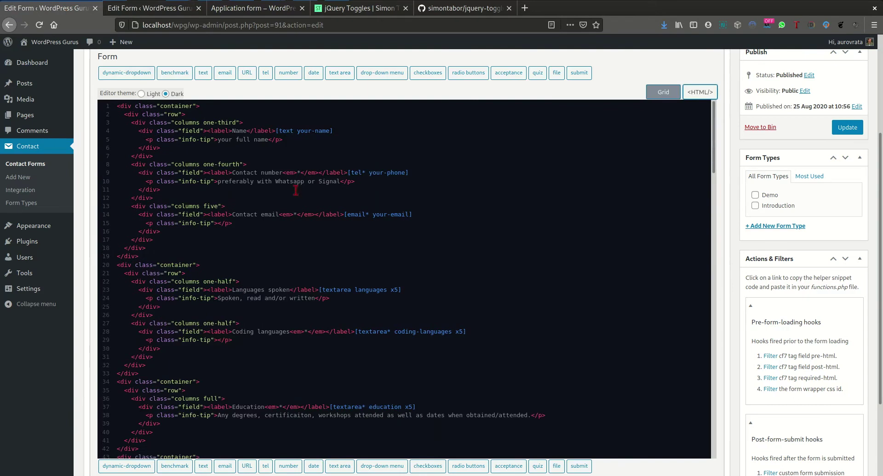
scroll(315, 217, "down", 5)
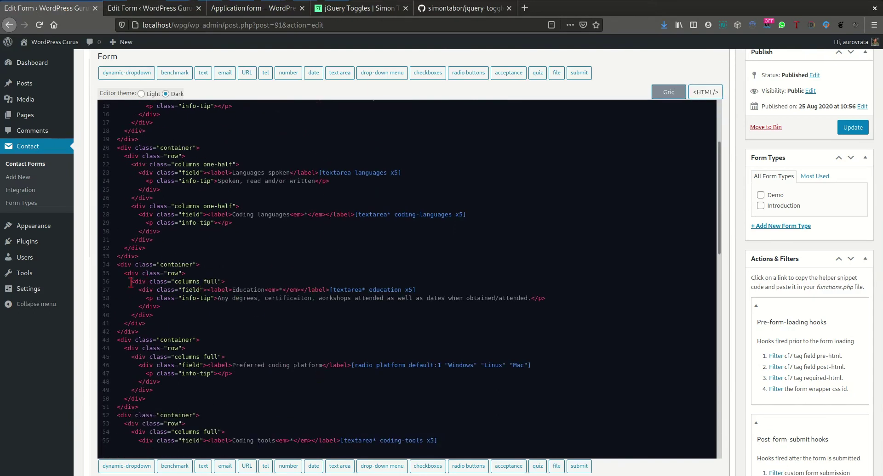
left_click_drag(132, 283, 138, 295)
left_click_drag(137, 294, 165, 311)
key("ctrl+c")
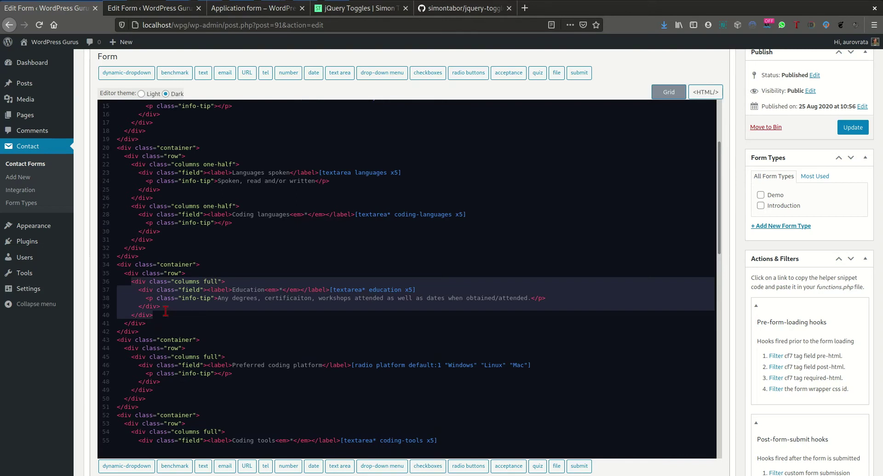
left_click(168, 10)
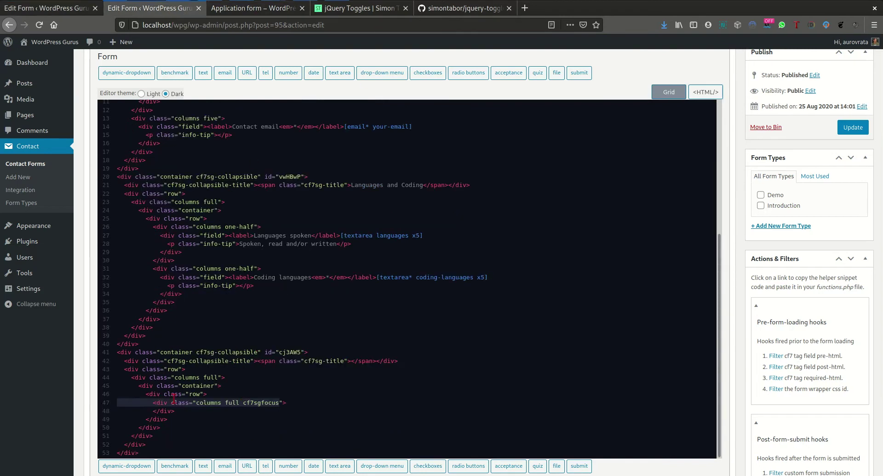
left_click(154, 403)
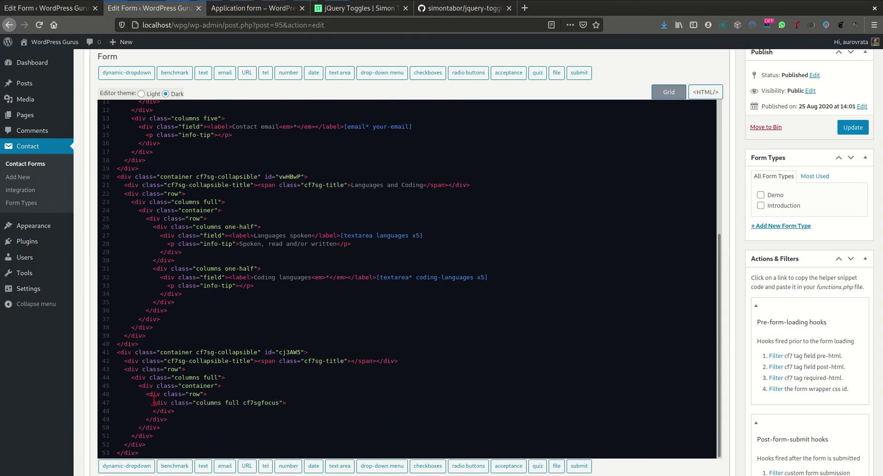
left_click_drag(154, 402, 183, 410)
key("ctrl+v")
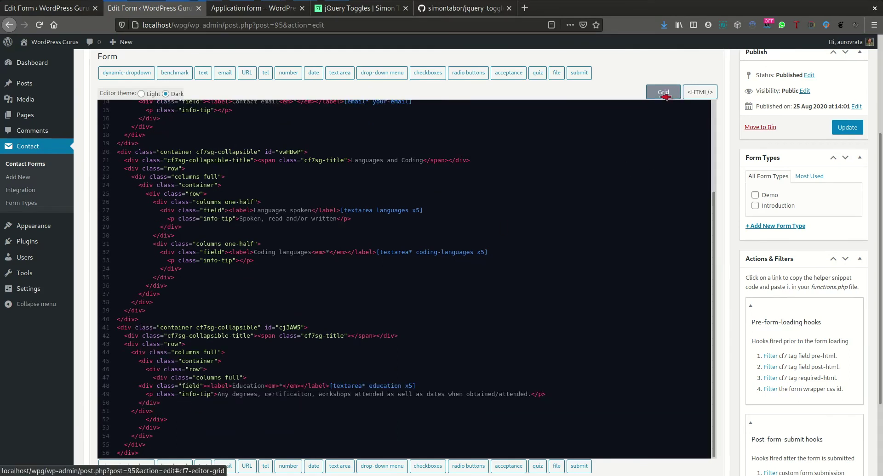
left_click(667, 93)
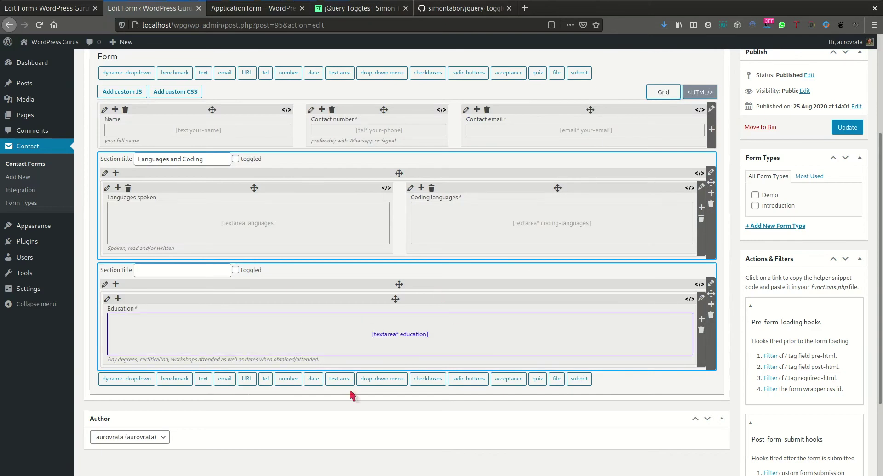
- Add a new row below the Education section
left_click(711, 304)
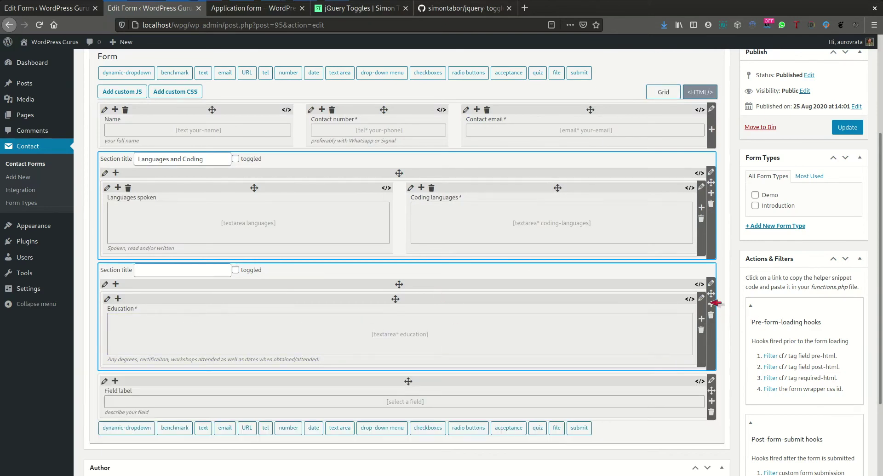
scroll(715, 303, "down", 3)
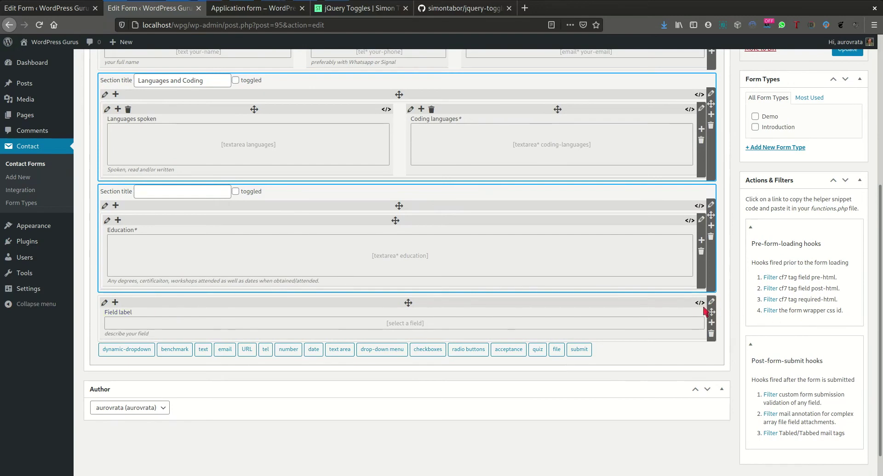
left_click(105, 302)
left_click(106, 302)
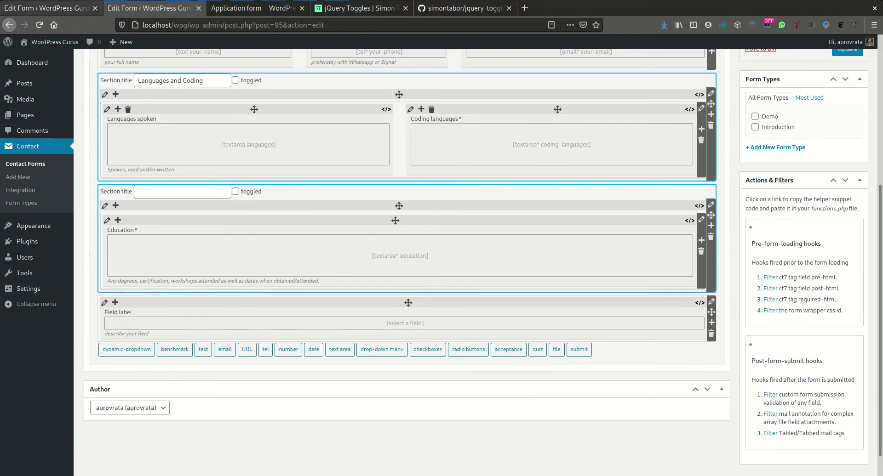
- Check the original form's remaining fields in the grid view and open the code of its Preferred coding platform column
left_click(68, 11)
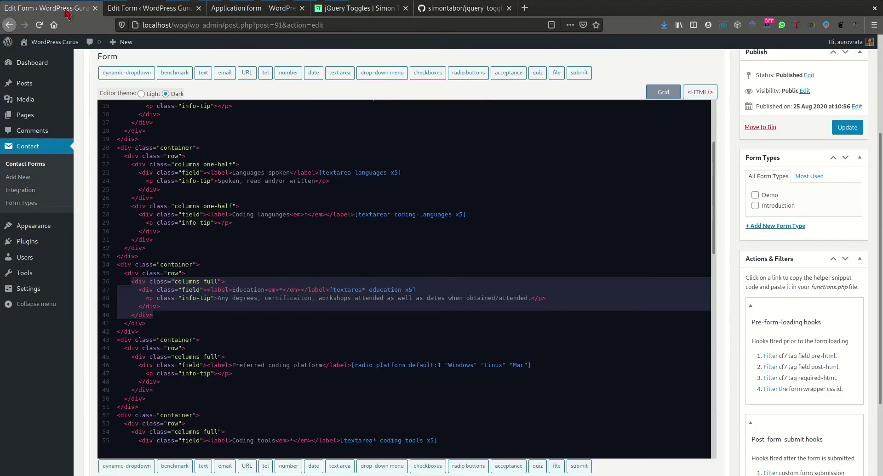
left_click(666, 94)
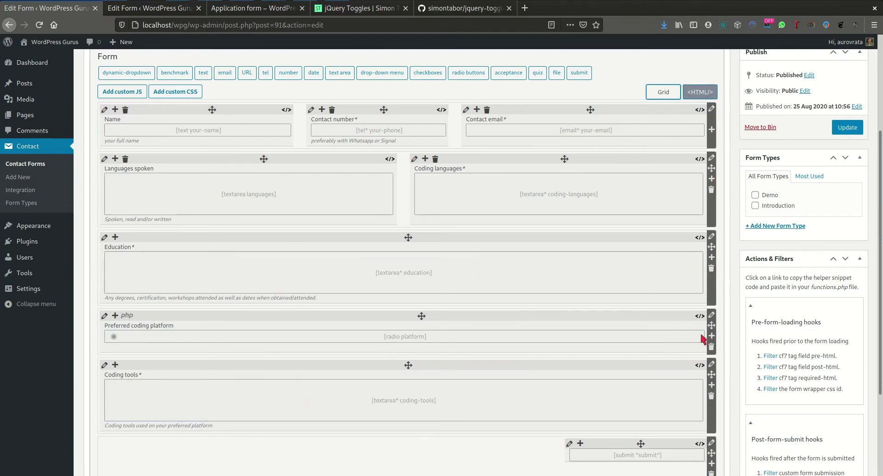
left_click(700, 315)
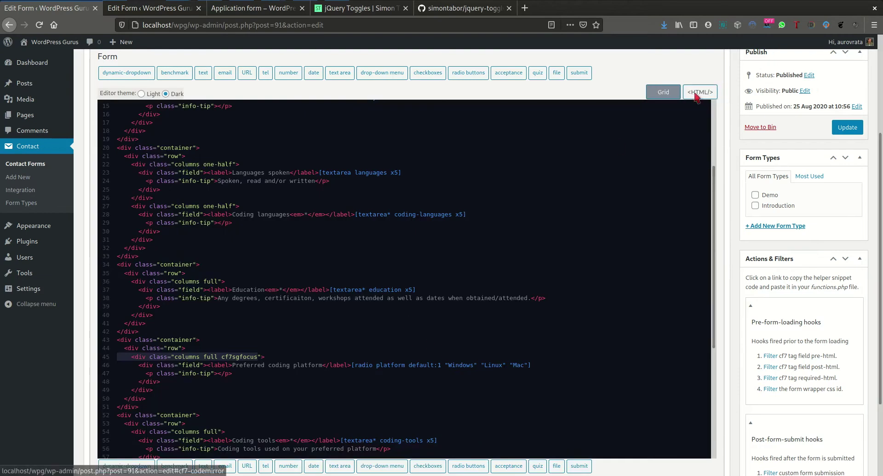
- Convert the column of the new form's fourth row into a nested grid
left_click(136, 9)
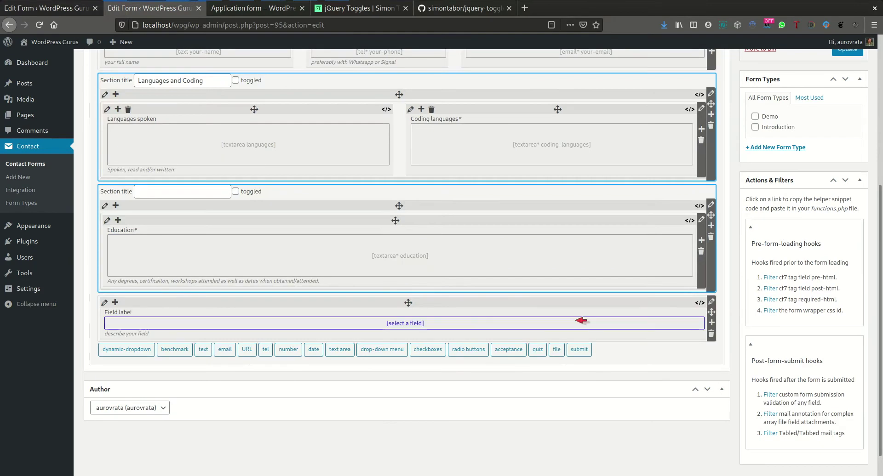
left_click(104, 302)
left_click(134, 364)
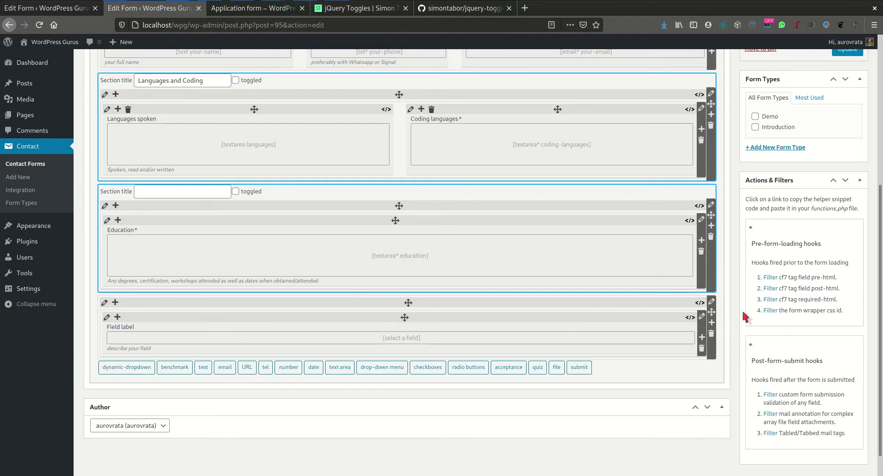
- Make the fourth row collapsible and open the code of its nested column
left_click(711, 302)
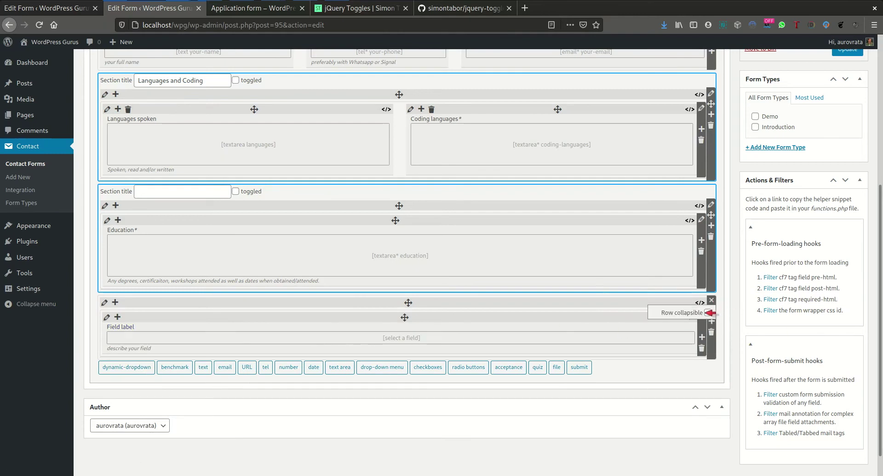
left_click(709, 313)
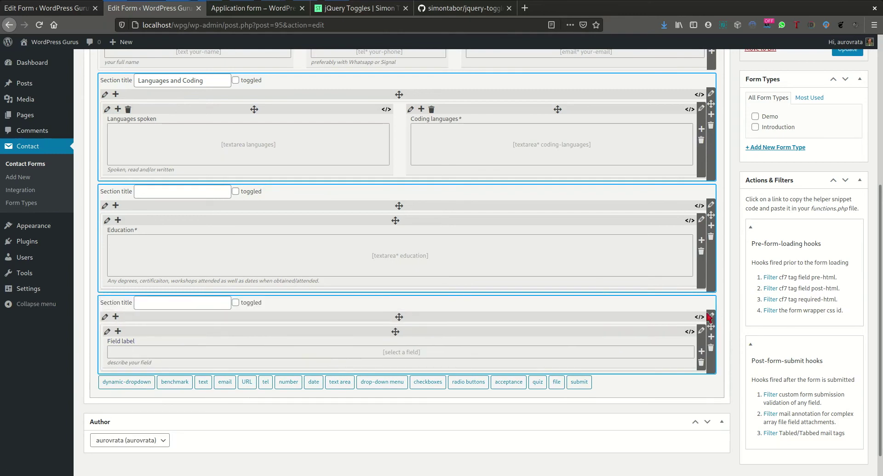
left_click(114, 341)
left_click(690, 331)
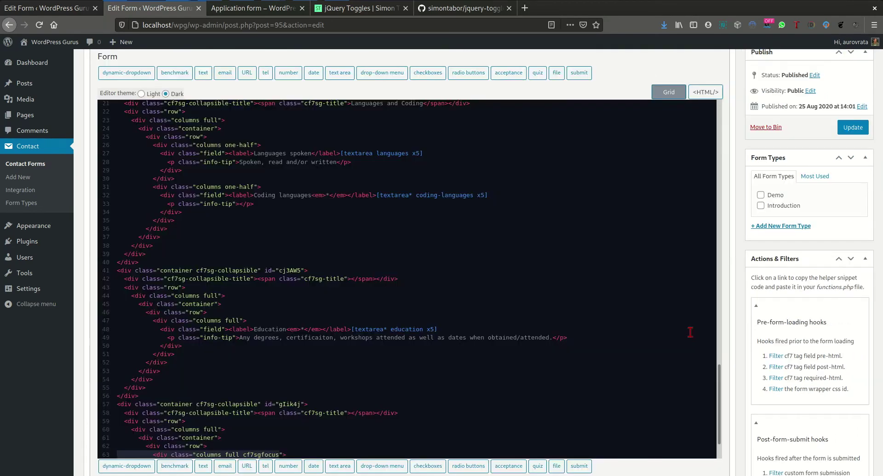
scroll(621, 299, "down", 2)
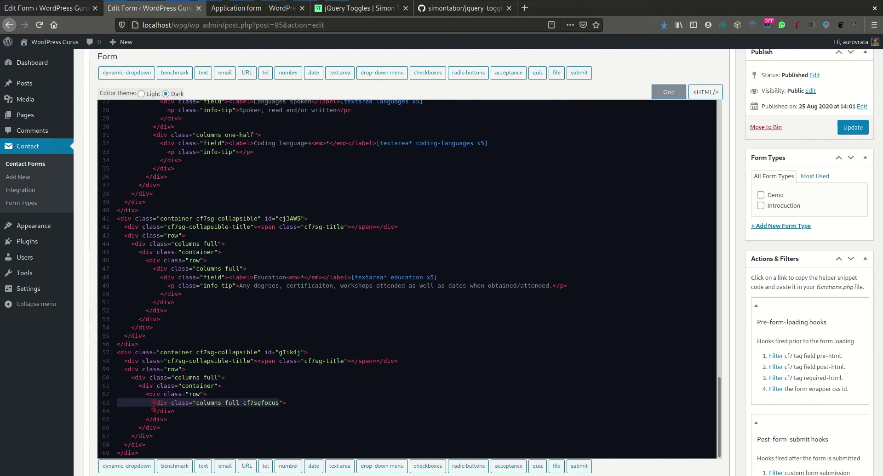
- Copy the complete Preferred coding platform and Coding tools containers from the original form's code
key("ctrl+Page_Up")
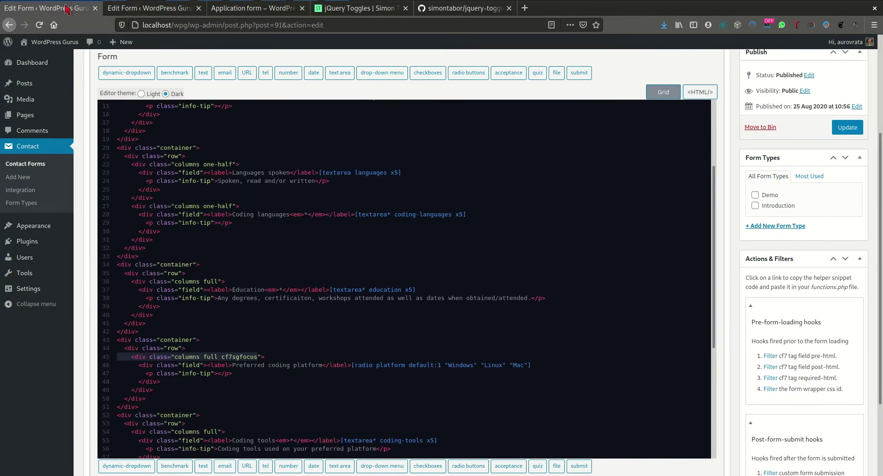
scroll(242, 292, "down", 1)
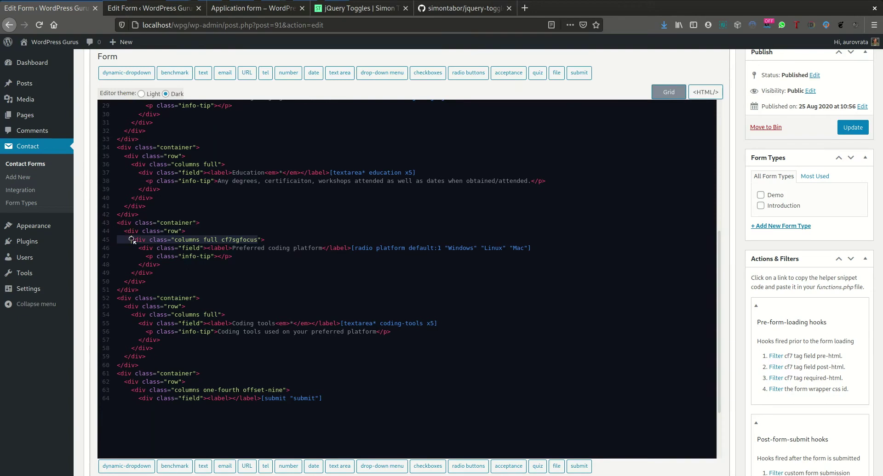
left_click(149, 239)
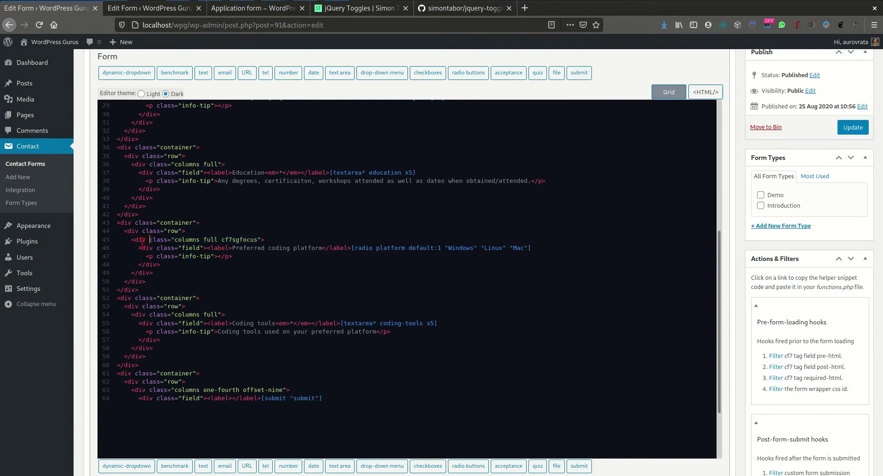
left_click_drag(130, 240, 165, 275)
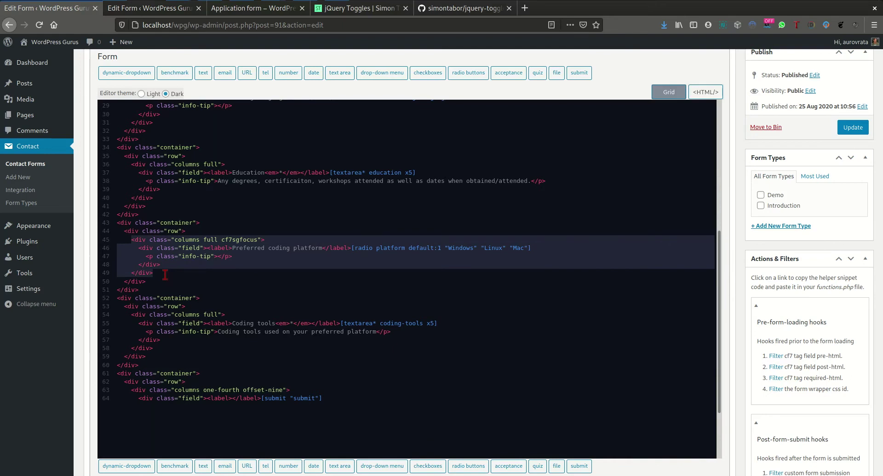
left_click(123, 231)
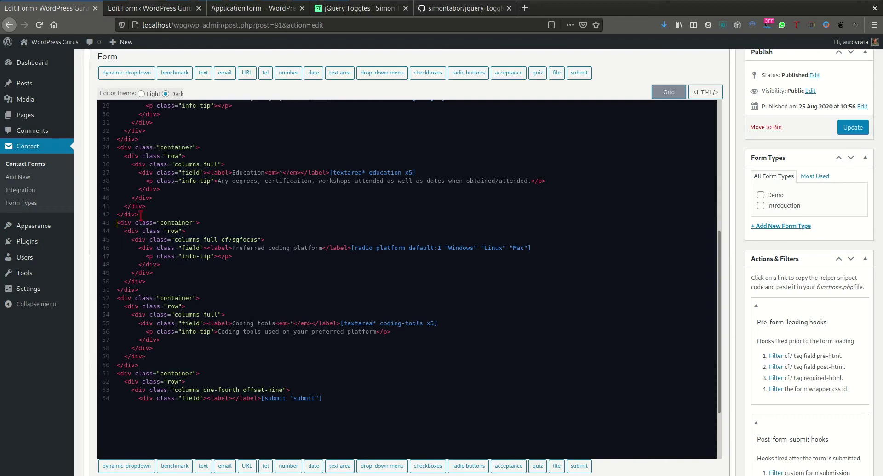
key("shift+Down")
key("shift+Down")
key("shift+Down")
key("shift+Down")
key("shift+Down")
key("shift+Down")
key("shift+Down")
key("shift+Down")
key("shift+Down")
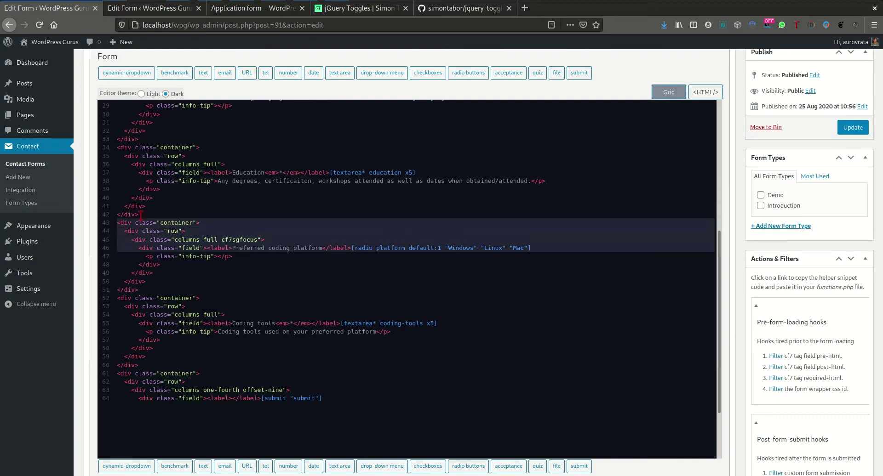
key("shift+Down")
key("shift+Down")
key("shift+Down")
key("shift+Down")
key("shift+Down")
key("shift+Down")
key("shift+Down")
key("shift+Down")
key("shift+Down")
key("ctrl+c")
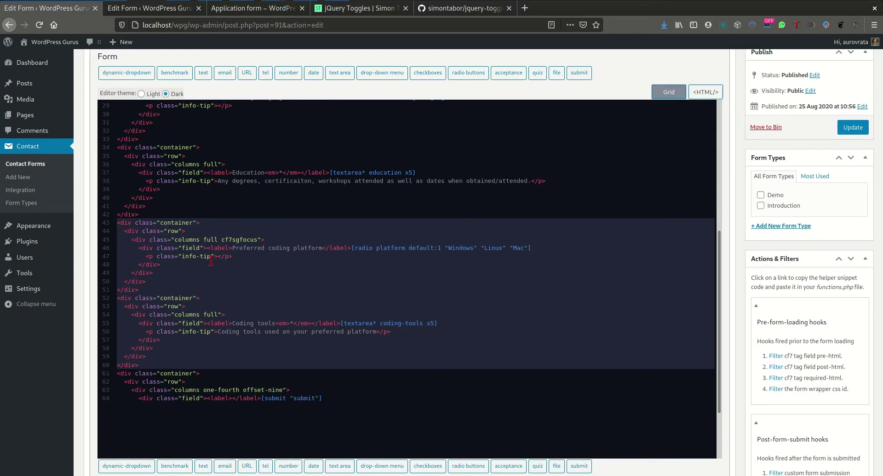
- Replace the empty nested container in the new form's last section with the copied code and return to the grid view
left_click(175, 8)
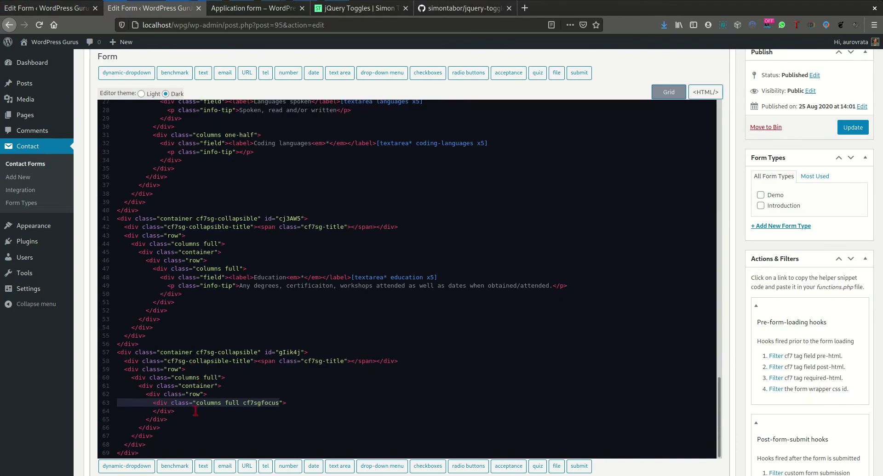
left_click(138, 386)
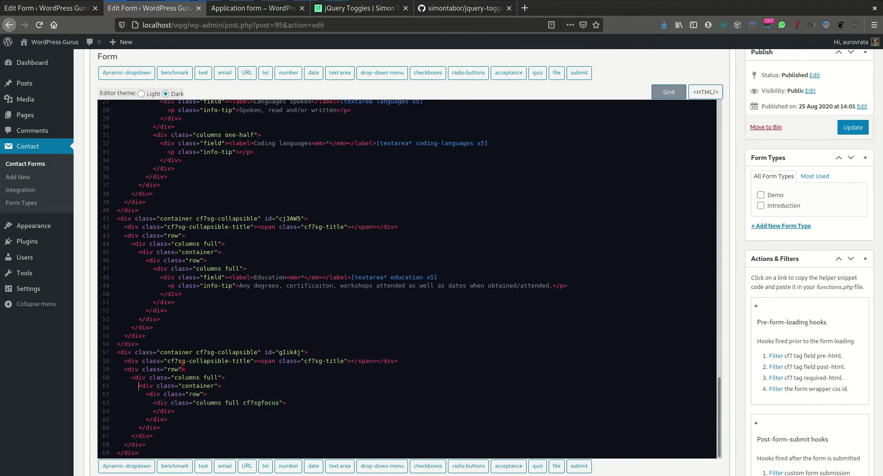
key("shift+Down")
key("shift+Down")
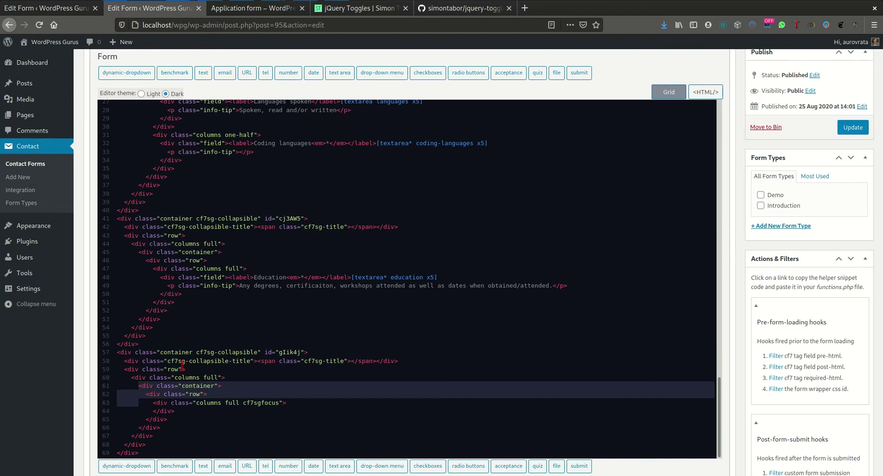
key("shift+Down")
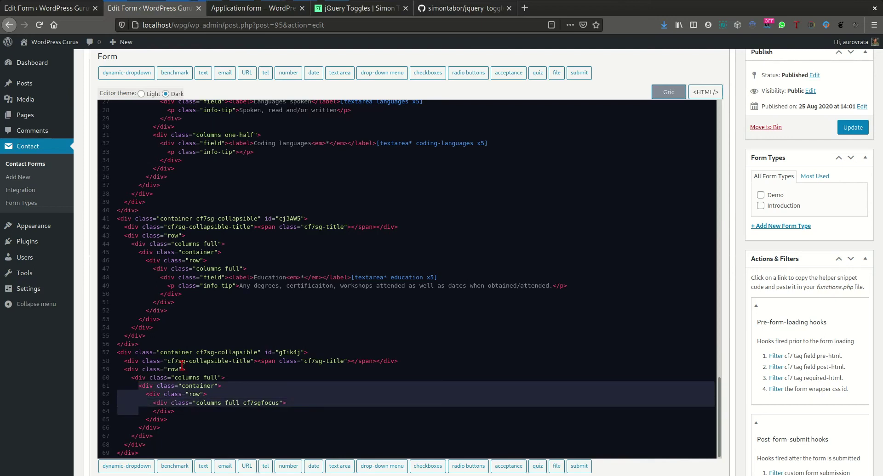
key("shift+Down")
key("shift+Down")
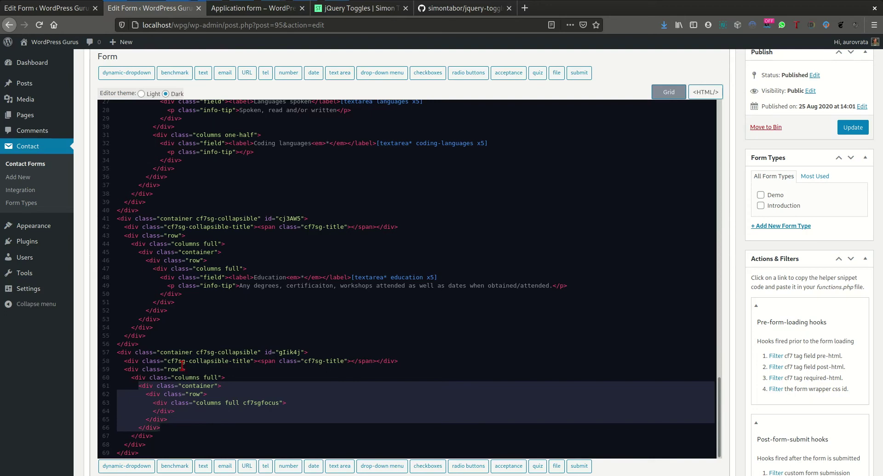
key("ctrl+v")
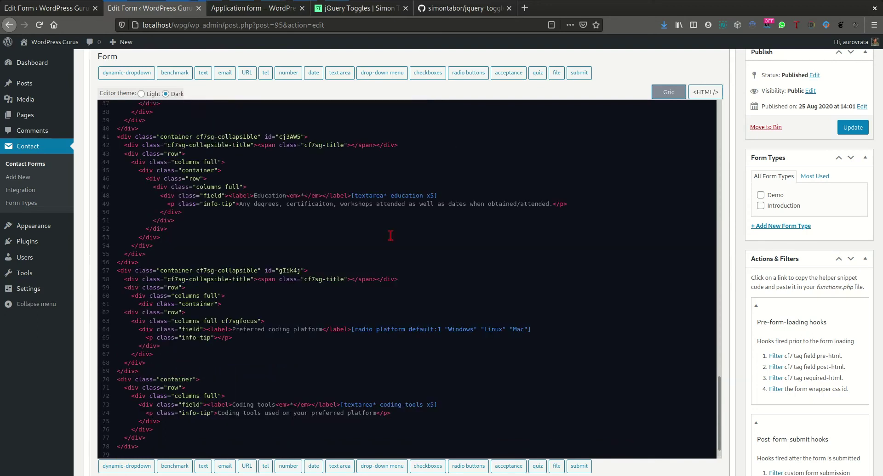
left_click(669, 93)
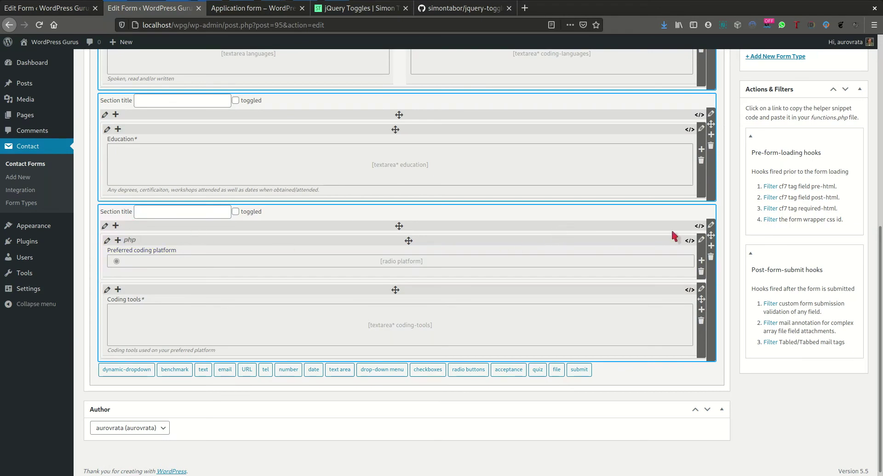
- Title the coding platform section "Preffered platform" and the education section "Education"
left_click(191, 215)
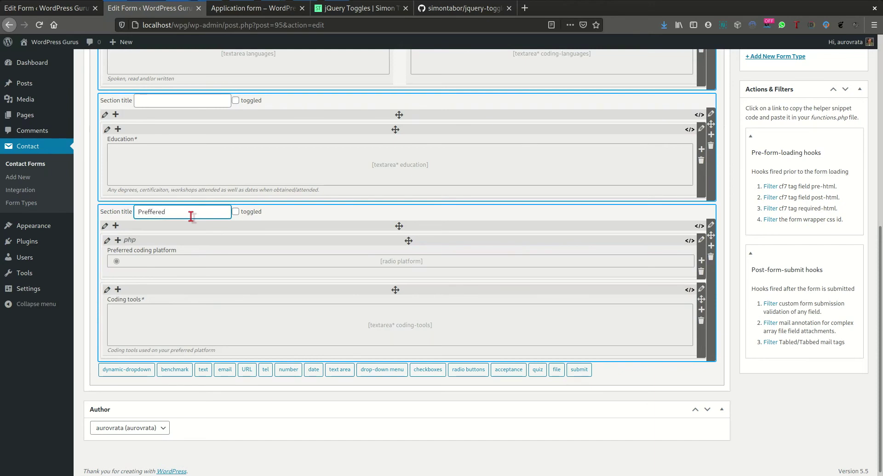
type("Preffered platform")
left_click(183, 101)
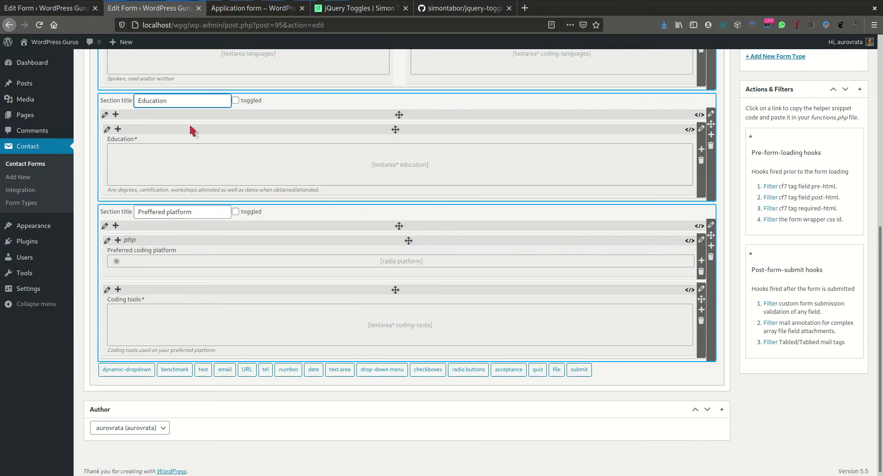
scroll(518, 201, "up", 2)
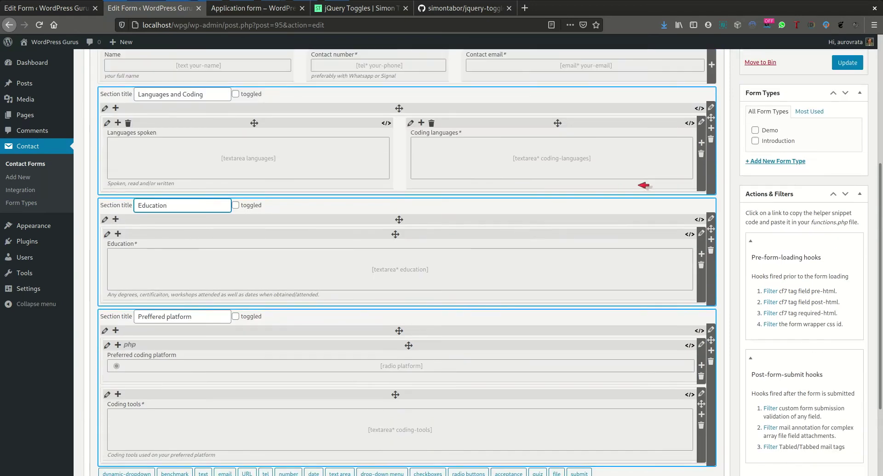
scroll(622, 213, "down", 2)
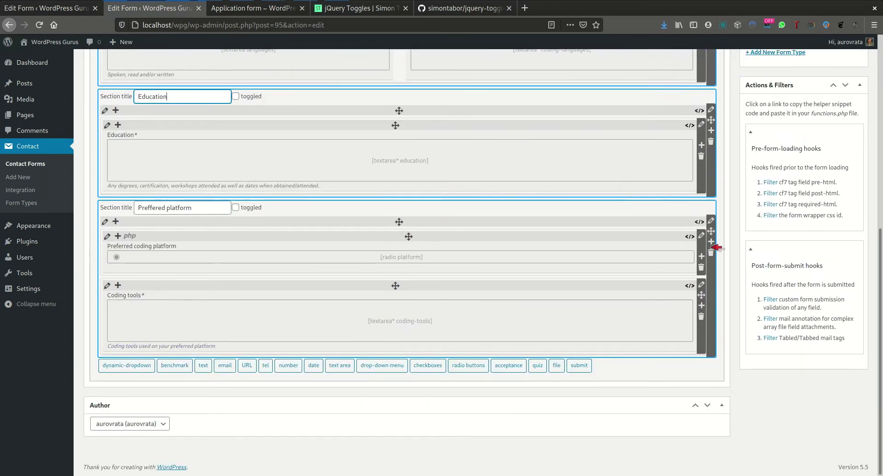
- Copy the complete container holding the submit field from the end of the original form's code
left_click(75, 10)
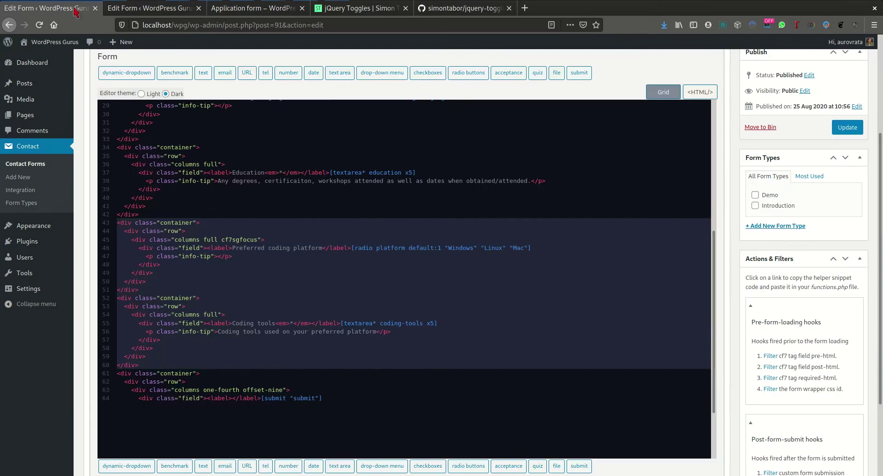
left_click(250, 374)
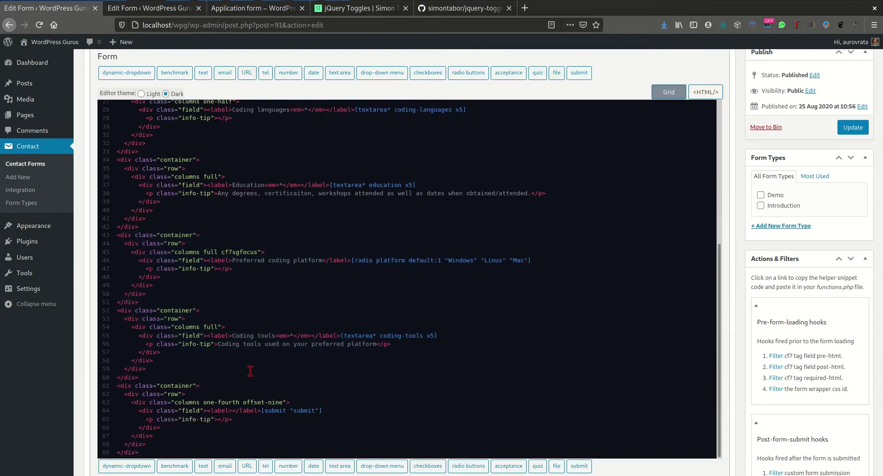
left_click_drag(117, 385, 160, 454)
key("ctrl+c")
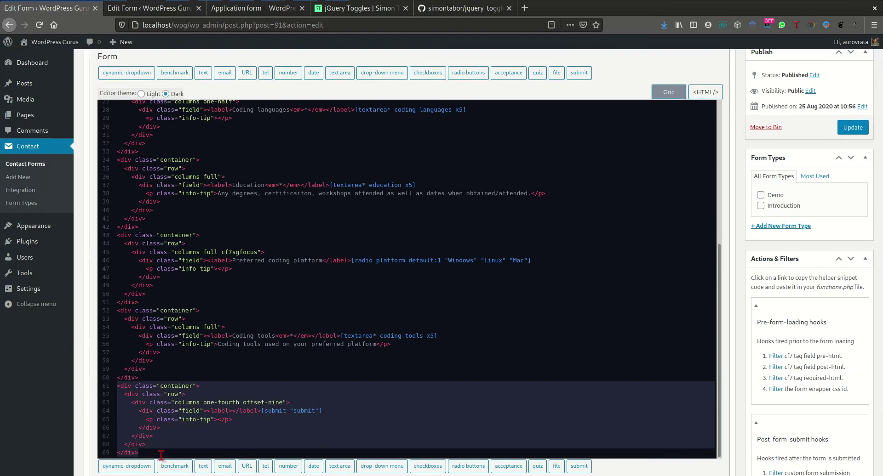
- Paste the copied submit container after the last section in the new form's HTML code
left_click(184, 9)
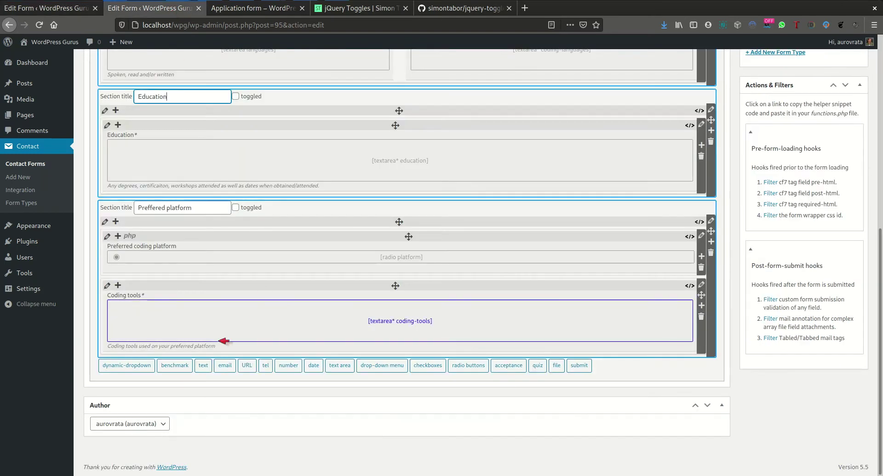
scroll(681, 138, "up", 5)
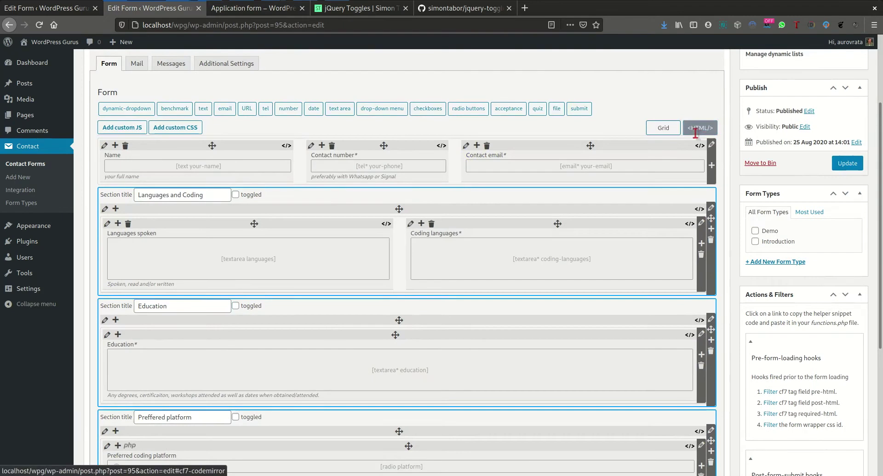
left_click(699, 120)
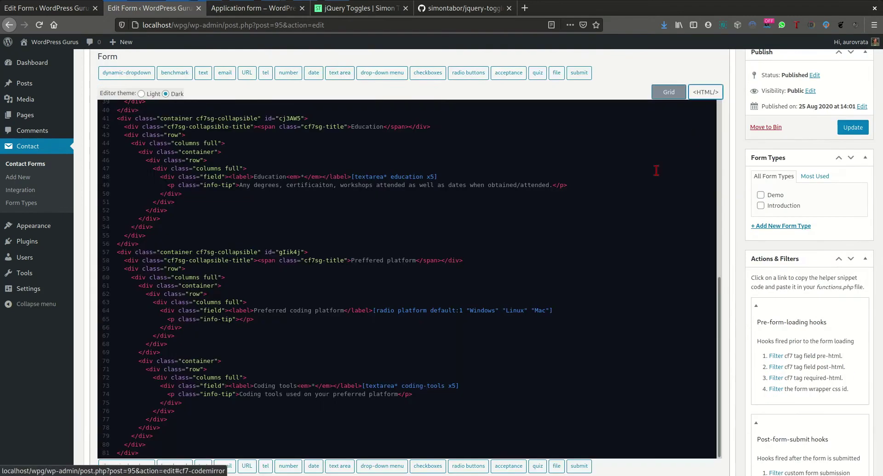
left_click(158, 450)
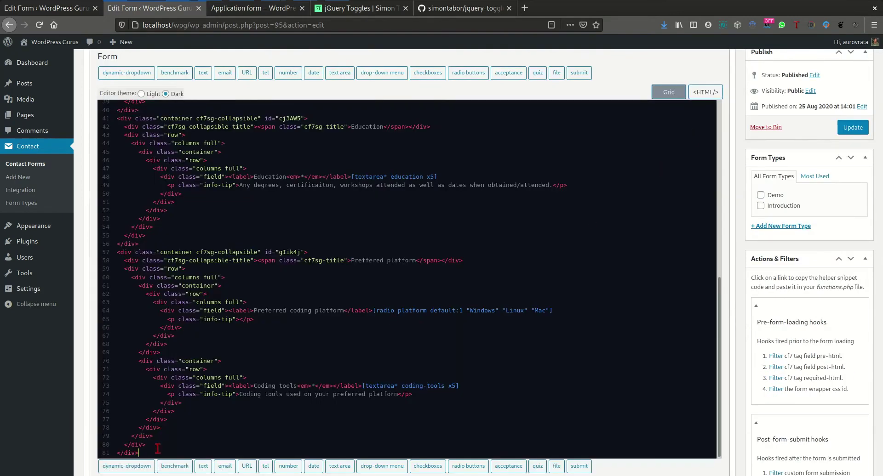
key("ctrl+v")
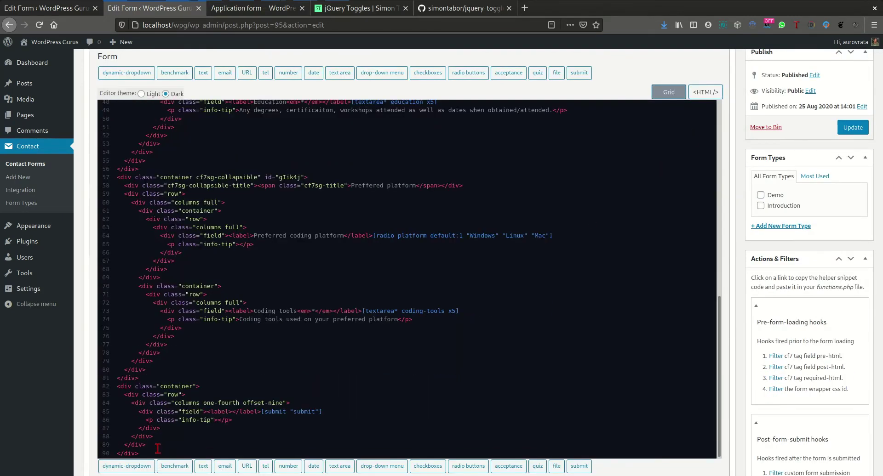
- Update the new form and copy the shortcode of "Job application – with sections" from the list of contact forms
left_click(856, 126)
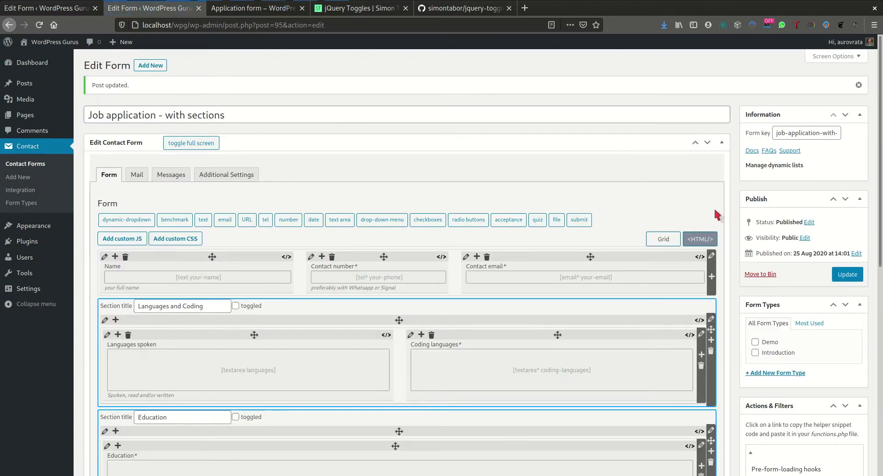
scroll(713, 216, "down", 2)
scroll(727, 195, "up", 2)
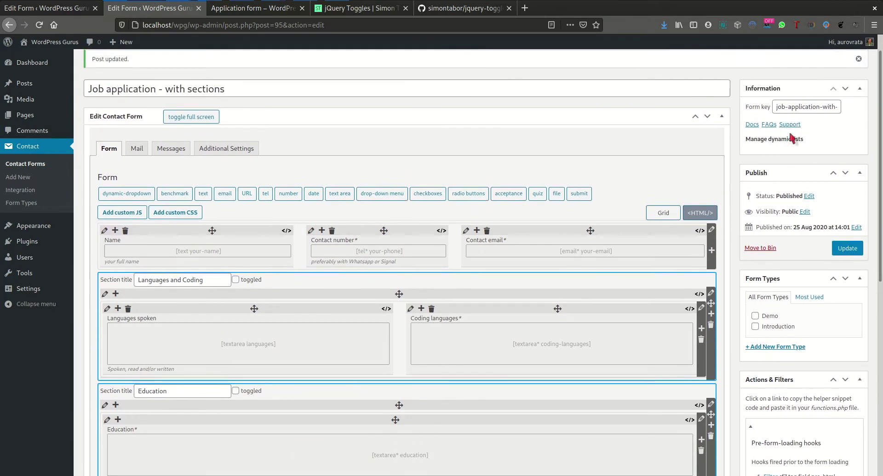
left_click(34, 164)
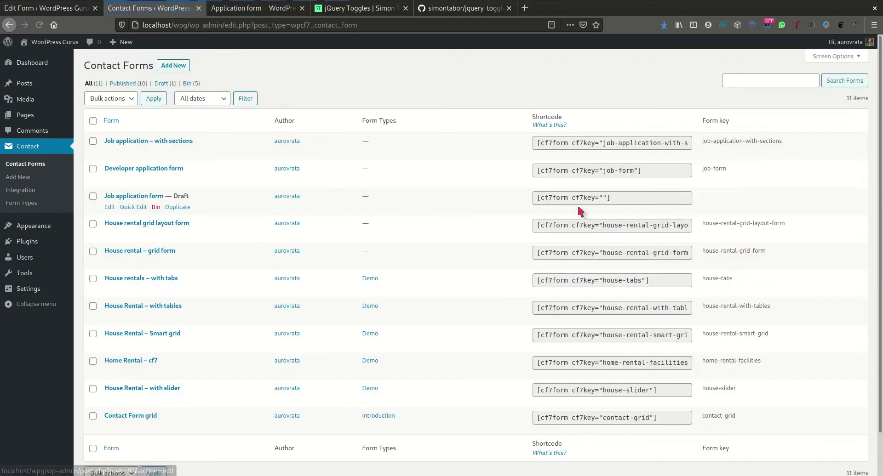
left_click(593, 143)
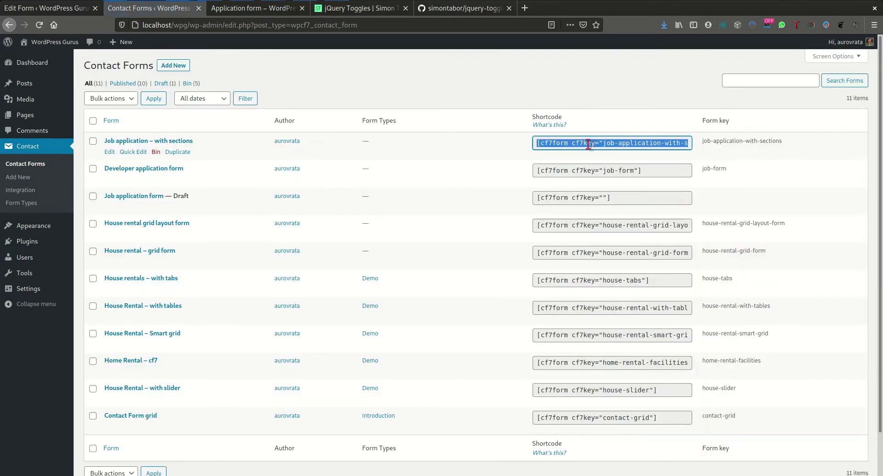
- Create a new page titled "Application form w/ sections"
left_click(27, 115)
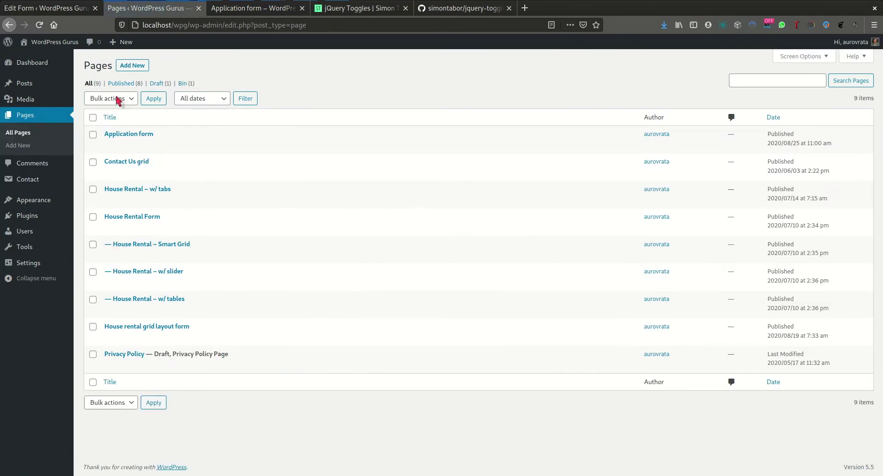
left_click(134, 66)
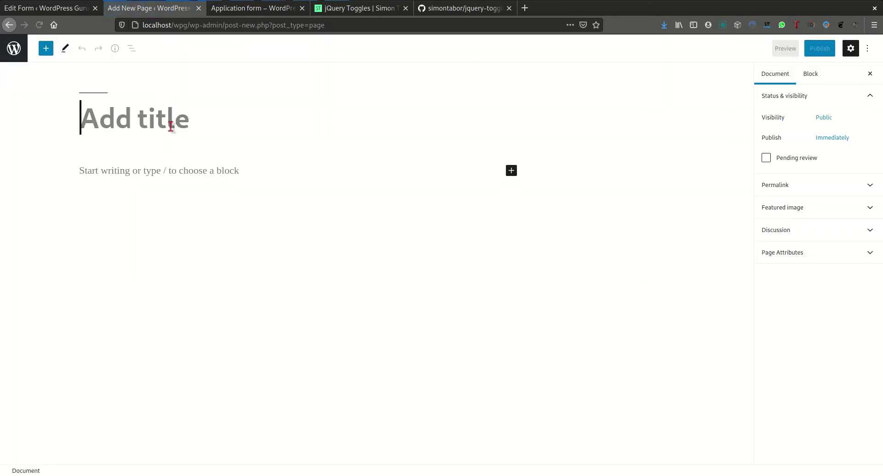
type("App")
type("l")
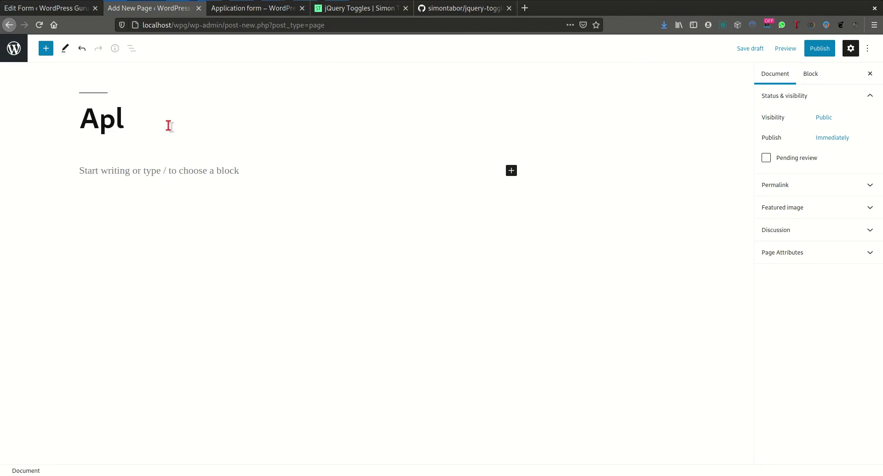
key("BackSpace")
type("plic")
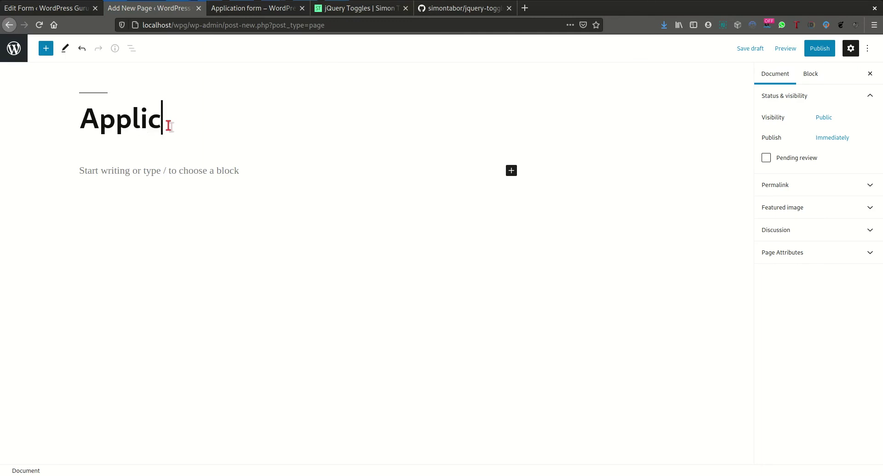
type("ation form i")
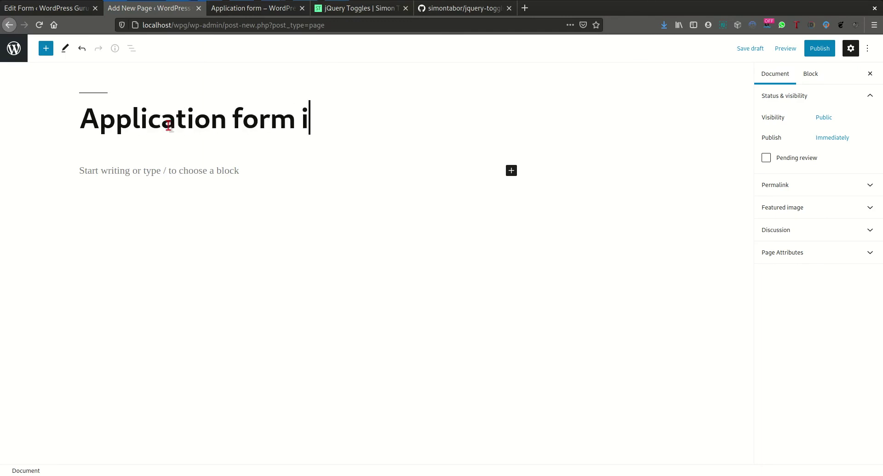
key("BackSpace")
type("w/ sections")
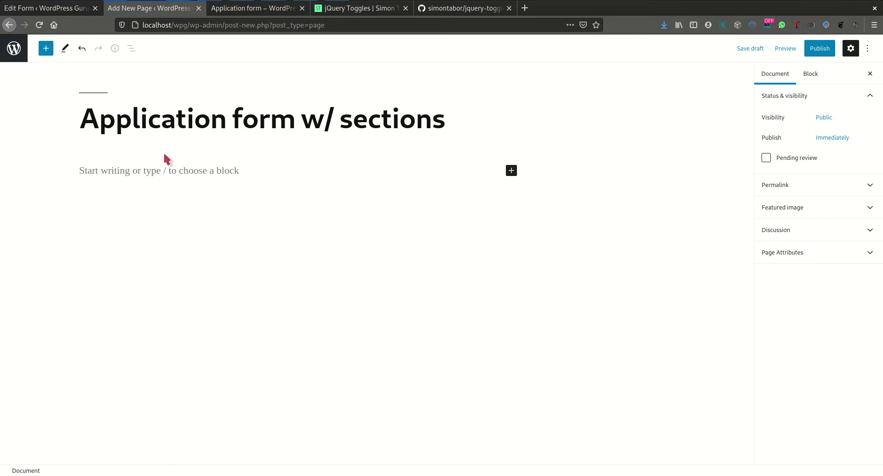
- Insert a Shortcode block containing [cf7form cf7key="job-application-with-sections"], publish the page and return to the list of pages
left_click(512, 170)
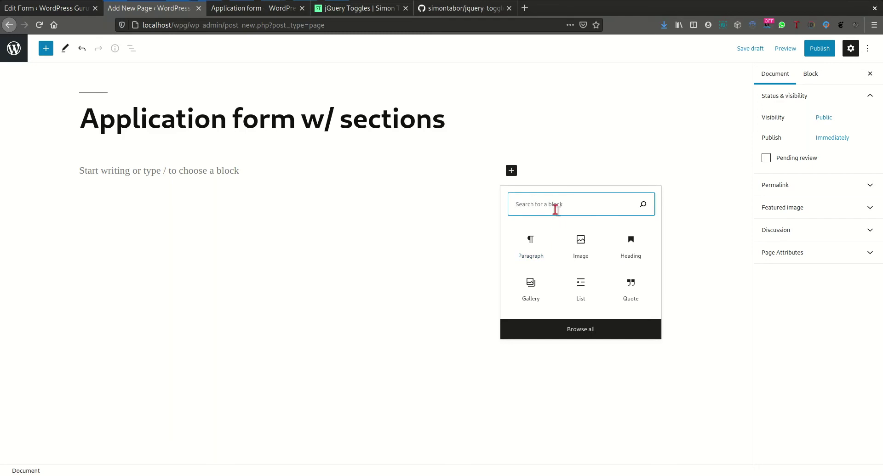
type("sh")
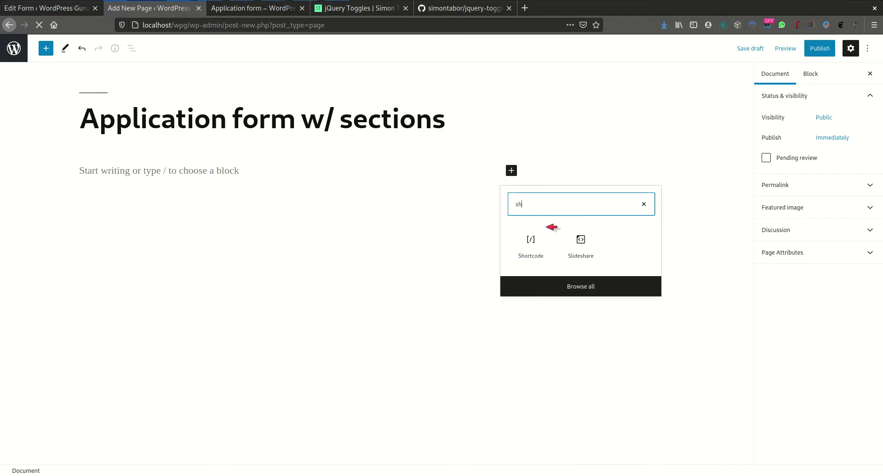
left_click(532, 242)
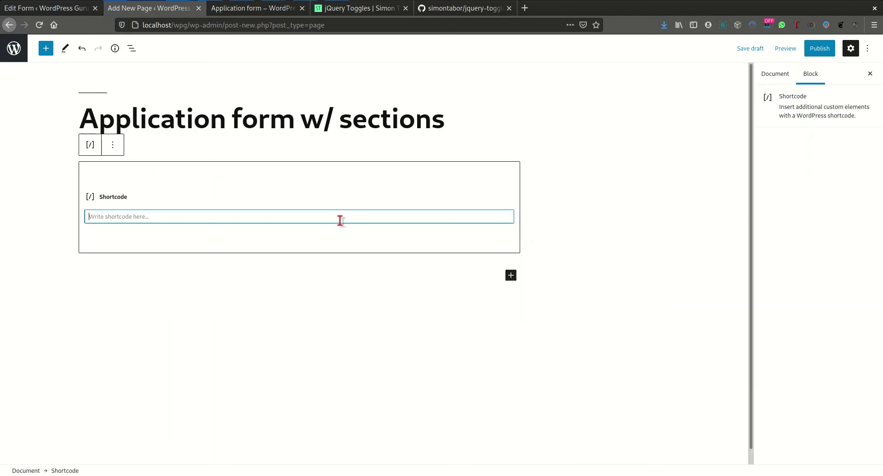
type("[cf7form cf7key=\"job-application-with-sections\"]")
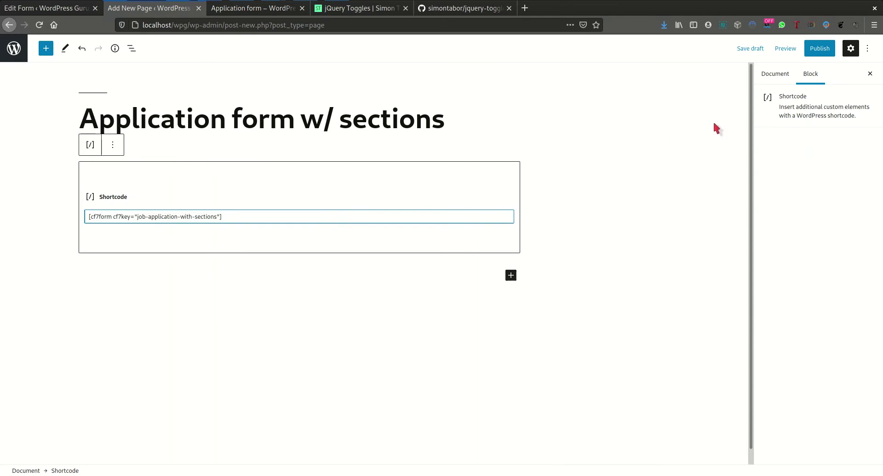
left_click(821, 49)
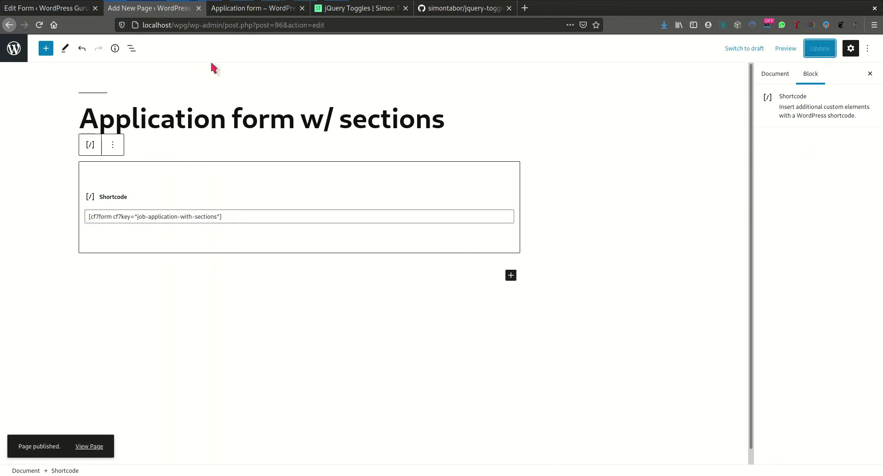
left_click(17, 47)
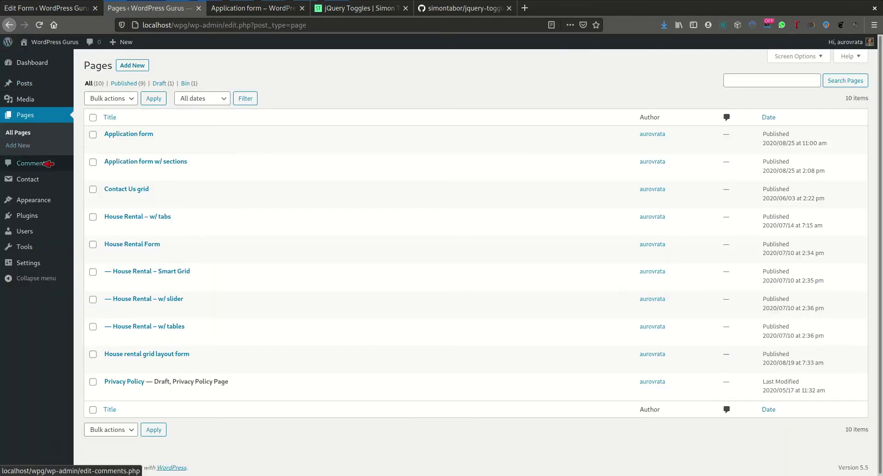
- Add the page "Application form w/ sections" to the Main menu as a sub item of "Application form" and save the menu
mouse_move(34, 200)
left_click(94, 239)
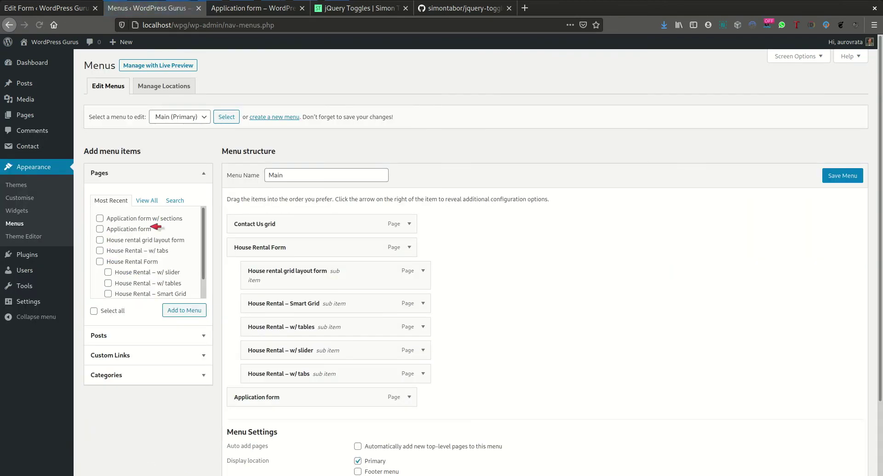
left_click(119, 218)
left_click(183, 310)
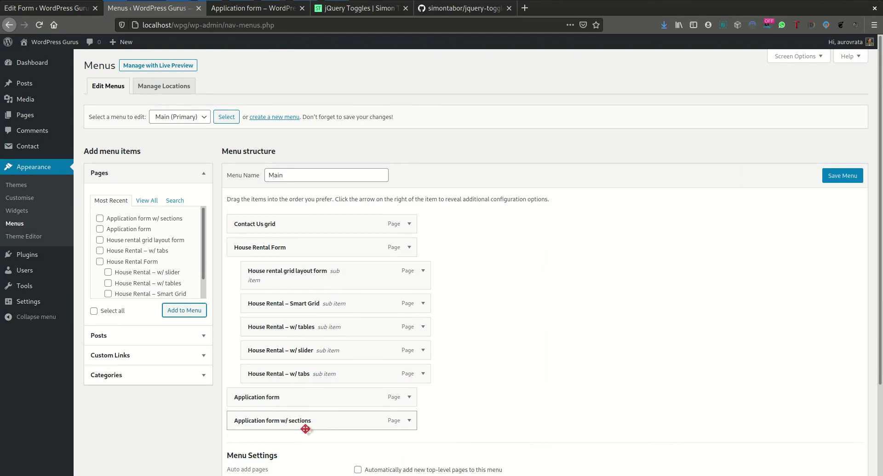
left_click_drag(287, 420, 304, 421)
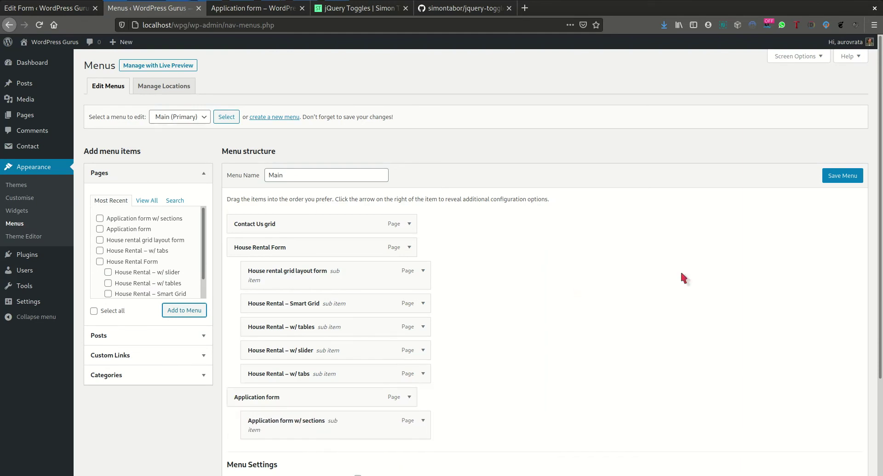
scroll(680, 276, "down", 5)
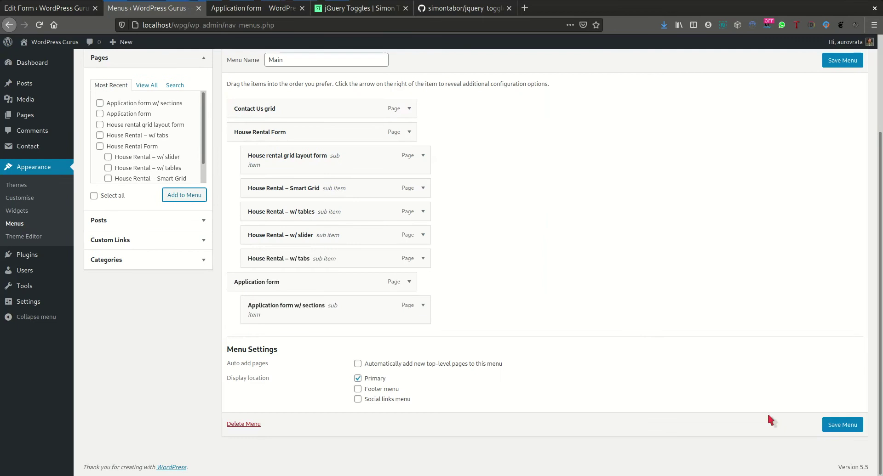
left_click(842, 424)
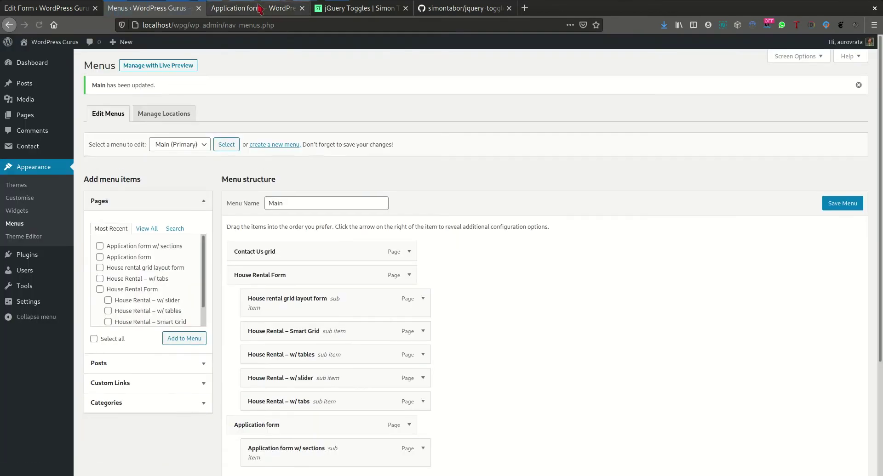
- Reload the published Application form page and open "Application form w/ sections" from the site navigation
left_click(259, 8)
left_click(40, 25)
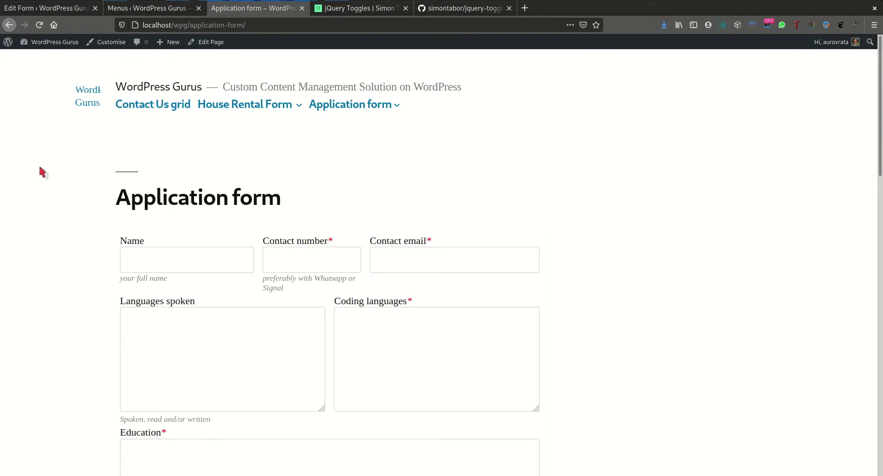
mouse_move(371, 106)
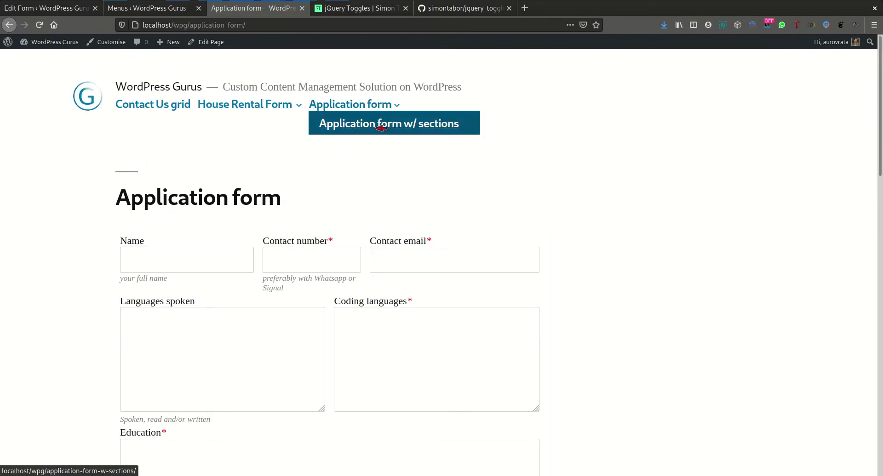
left_click(378, 125)
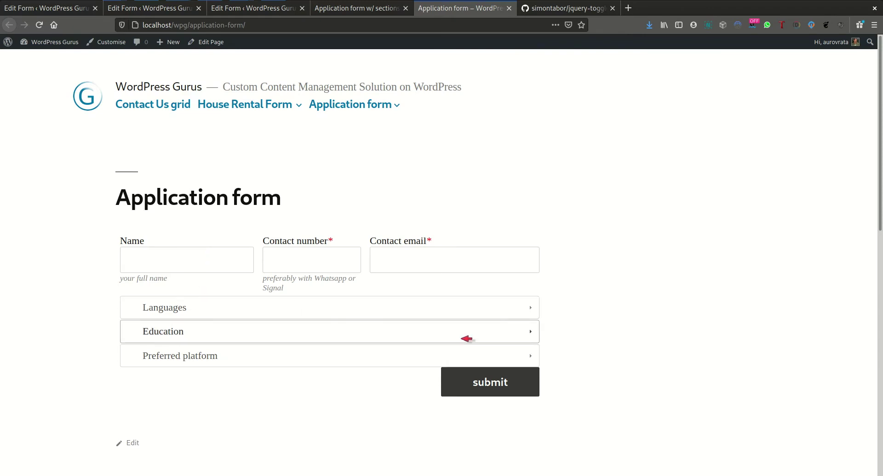
- Test the collapsible Languages and Education sections on the published application form by expanding and collapsing them
left_click(499, 310)
scroll(498, 311, "down", 3)
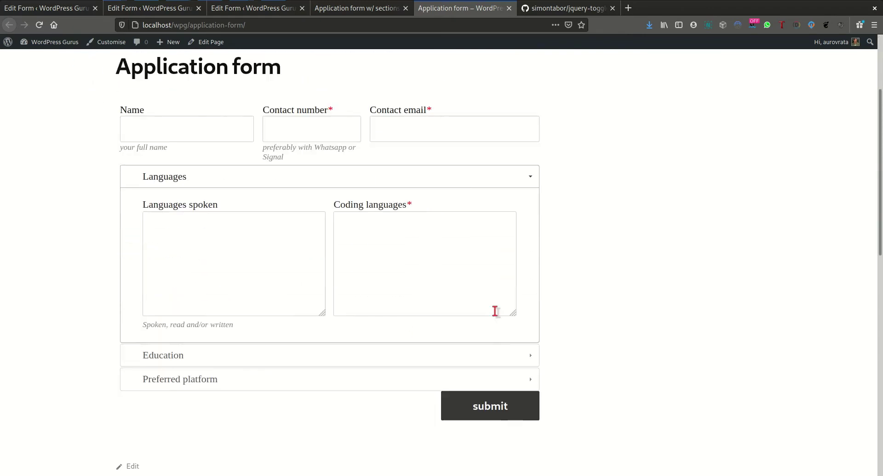
left_click(501, 181)
left_click(501, 178)
left_click(497, 345)
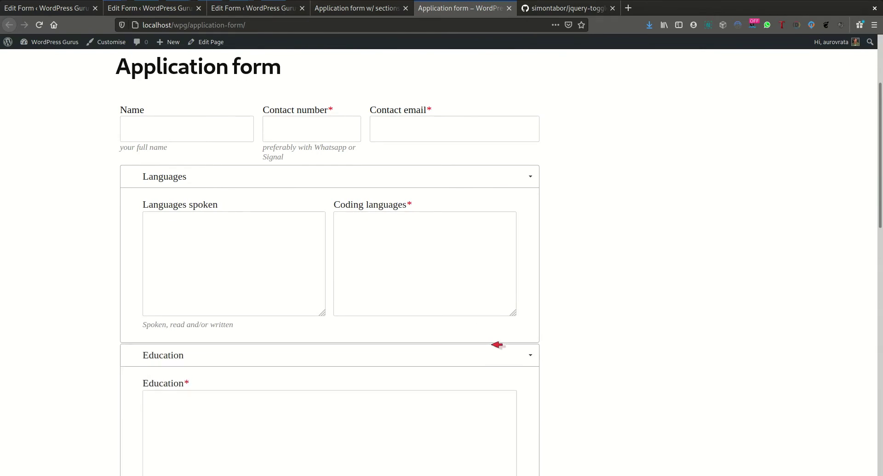
left_click(492, 365)
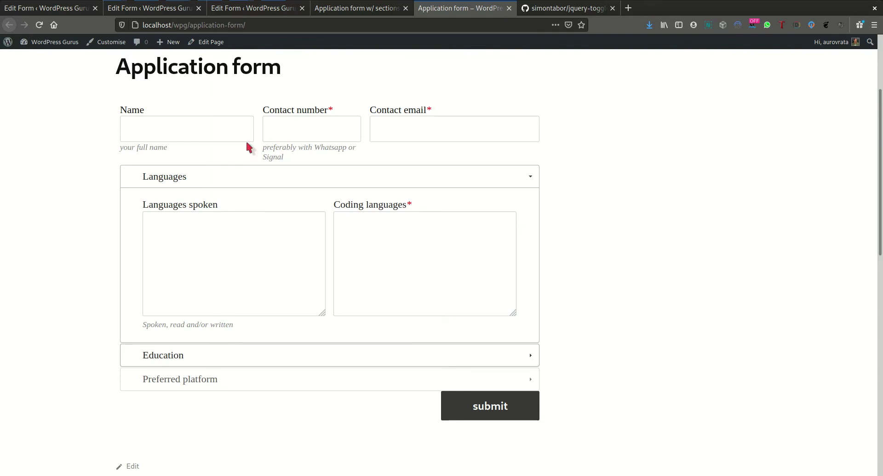
- Fill in the applicant's name, contact number and contact email on the application form
left_click(220, 131)
type("Vrata")
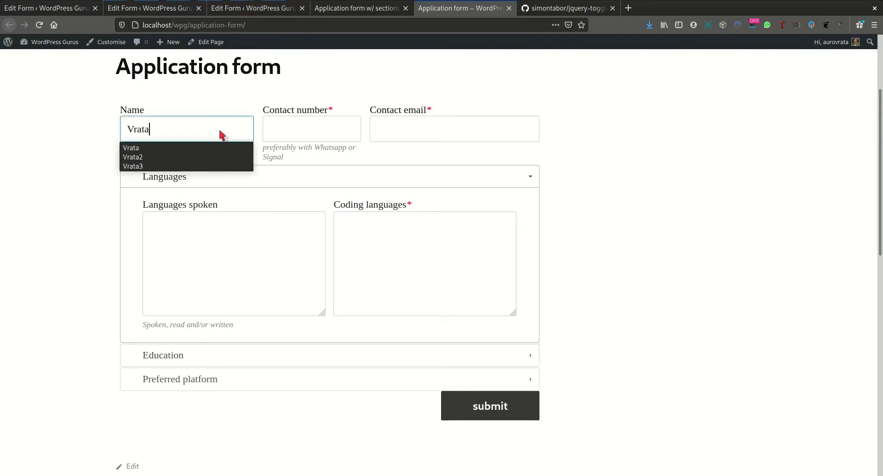
left_click(348, 122)
type("1234")
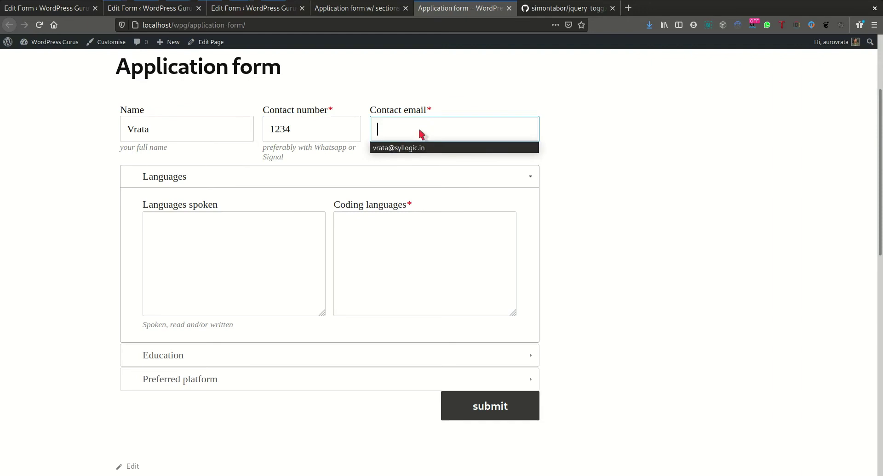
left_click(413, 147)
- Enter "French" under Languages spoken and "Java" under Coding languages
left_click(272, 235)
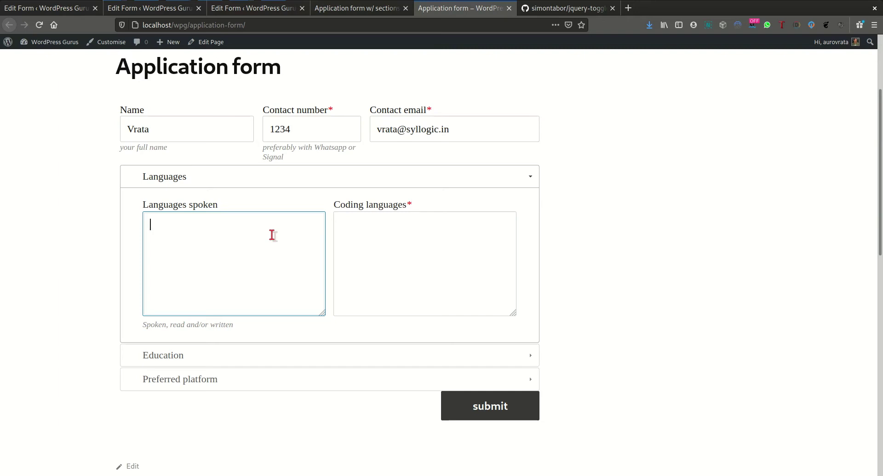
type("French")
key("Tab")
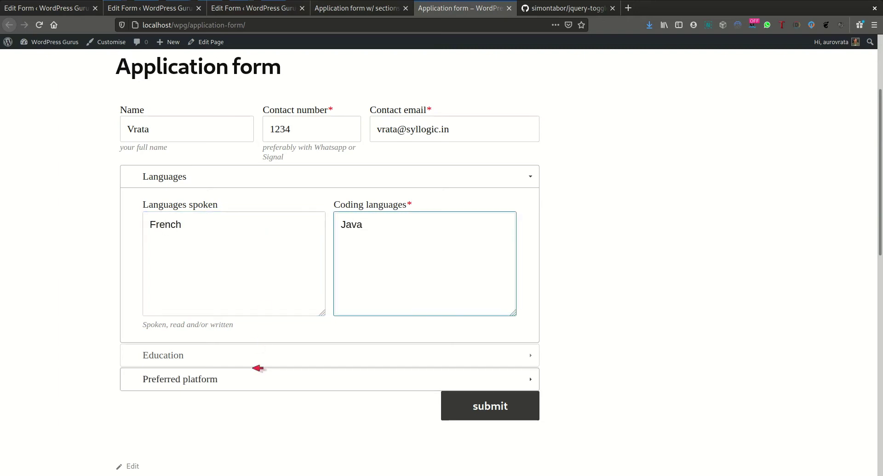
- Expand the Education section and enter "Physics degree" in its Education field
left_click(261, 355)
left_click(232, 402)
scroll(234, 401, "down", 3)
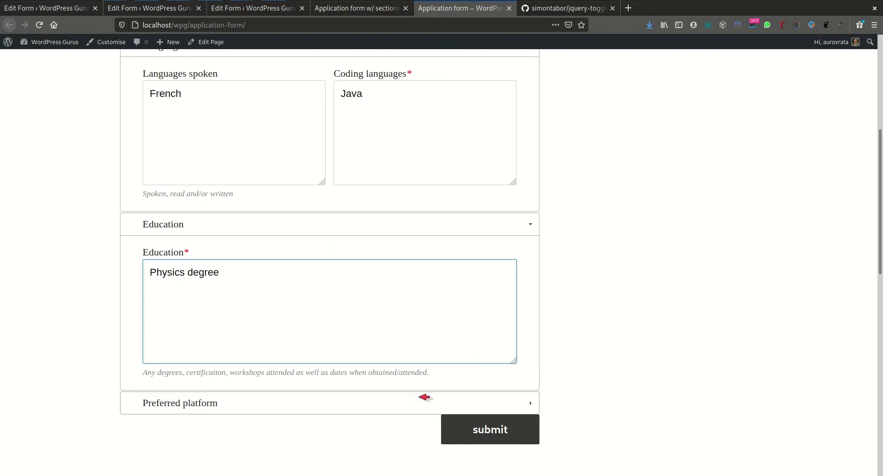
- Expand and collapse the Preferred platform section, leaving Coding tools empty, and submit the form
left_click(420, 397)
scroll(624, 358, "down", 2)
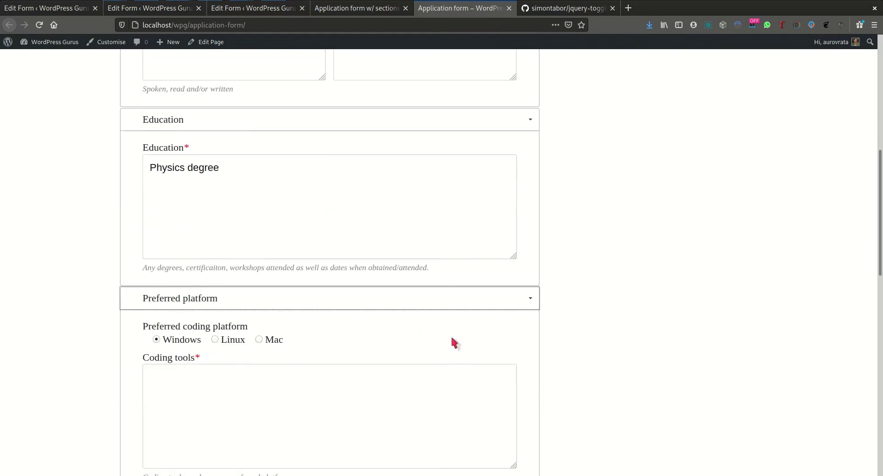
left_click(467, 301)
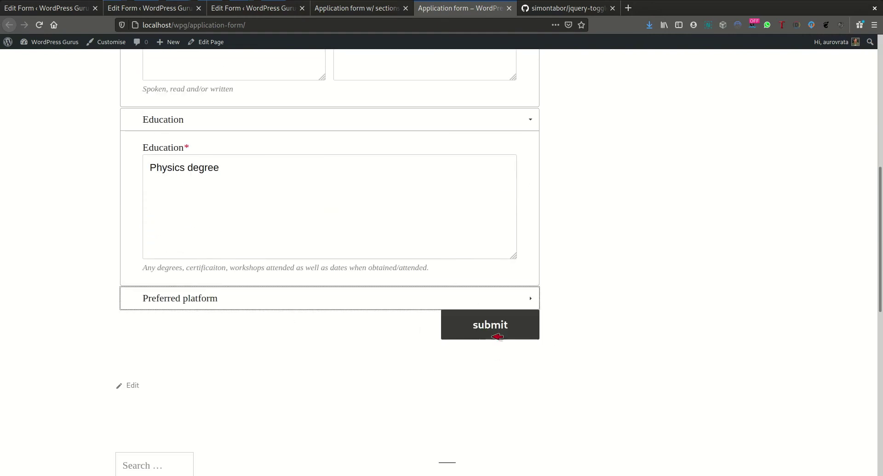
left_click(492, 337)
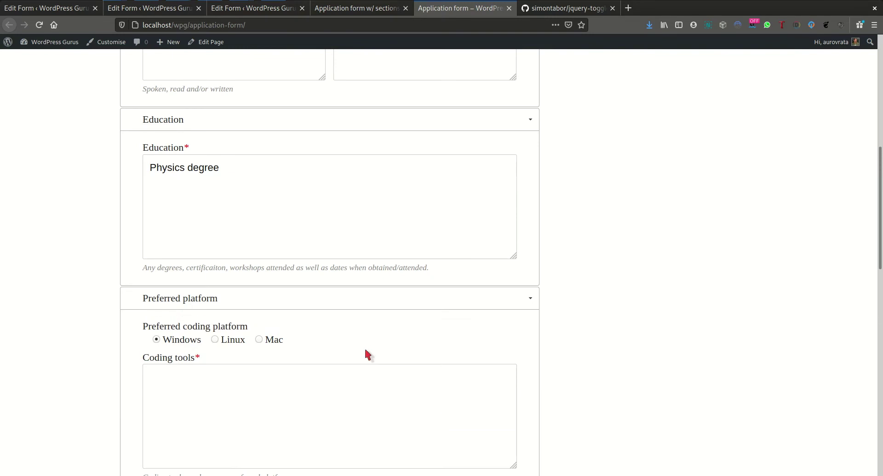
- Examine the validation of the empty Coding tools field and collapse the Preferred platform, Languages and Education sections
scroll(368, 354, "down", 3)
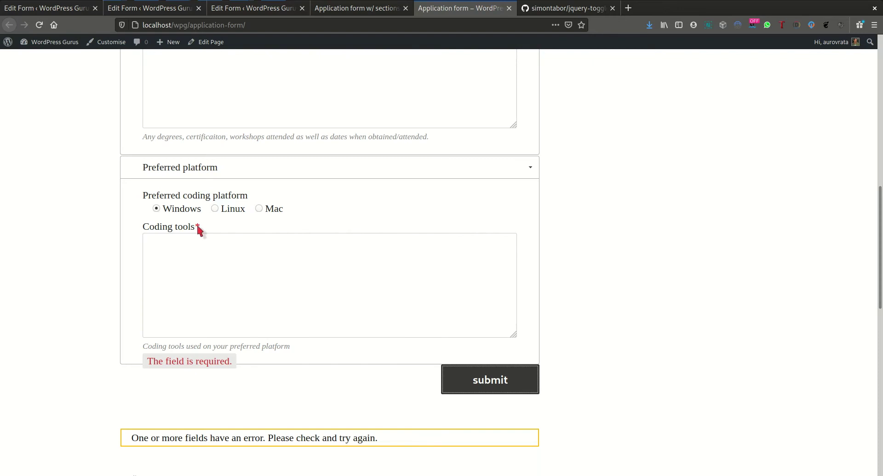
scroll(223, 359, "up", 3)
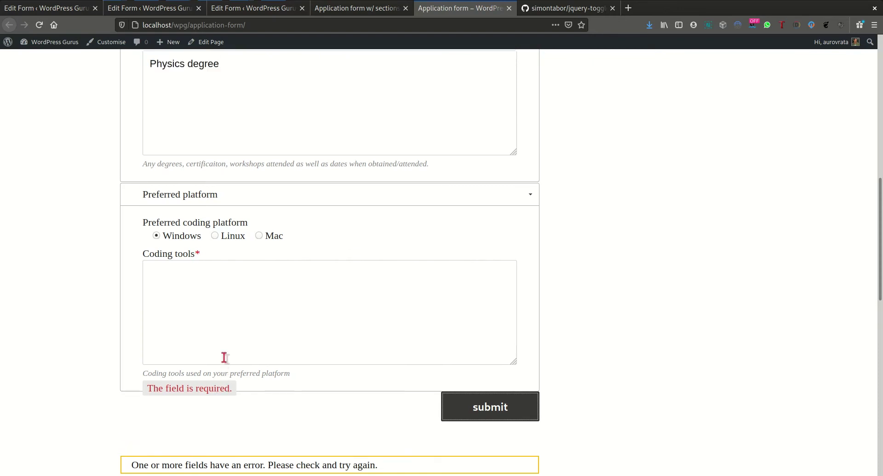
scroll(251, 393, "up", 3)
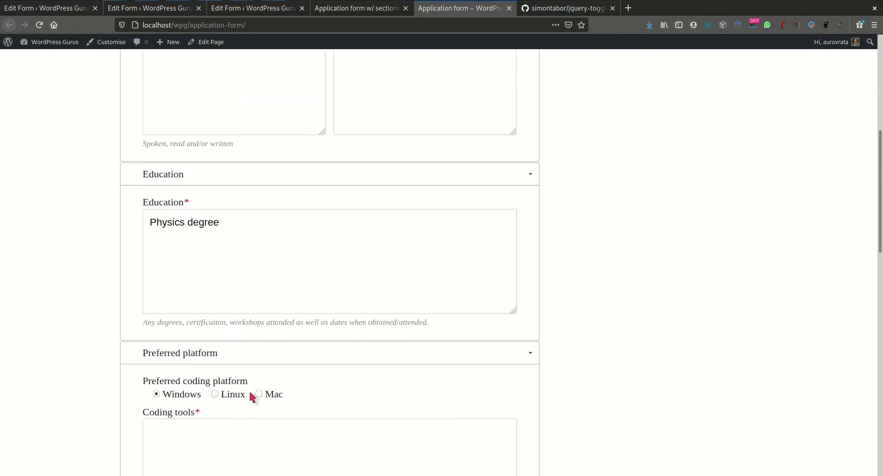
scroll(488, 443, "down", 2)
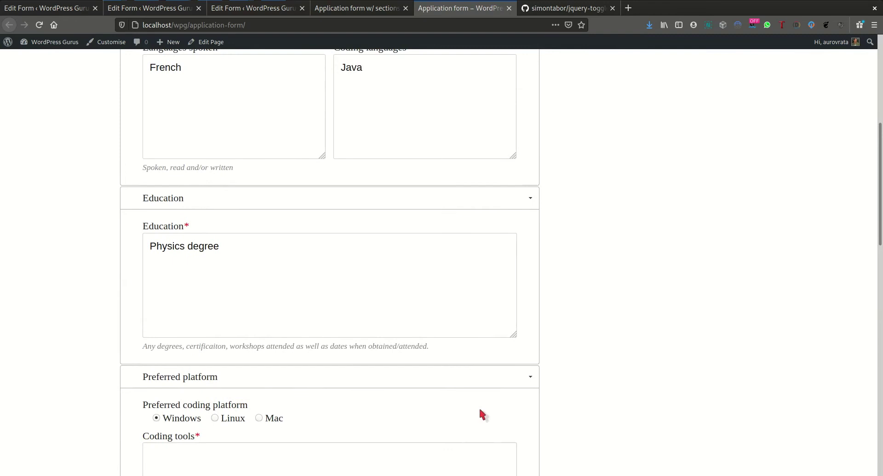
left_click(480, 377)
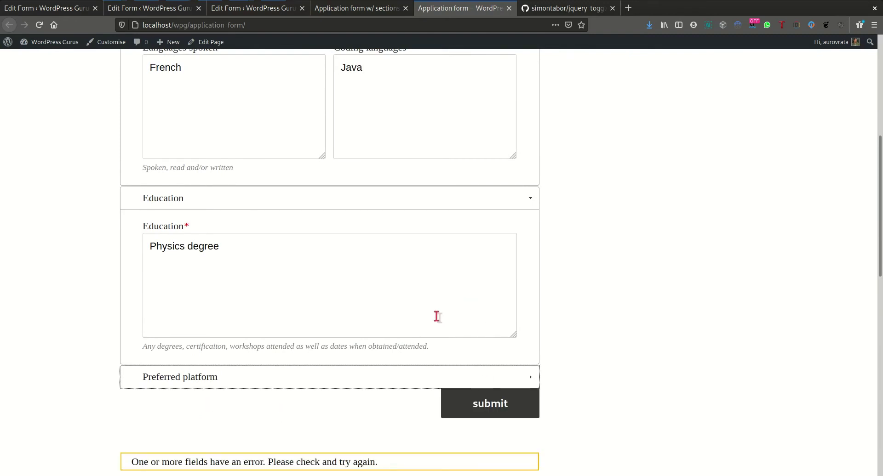
scroll(434, 317, "up", 5)
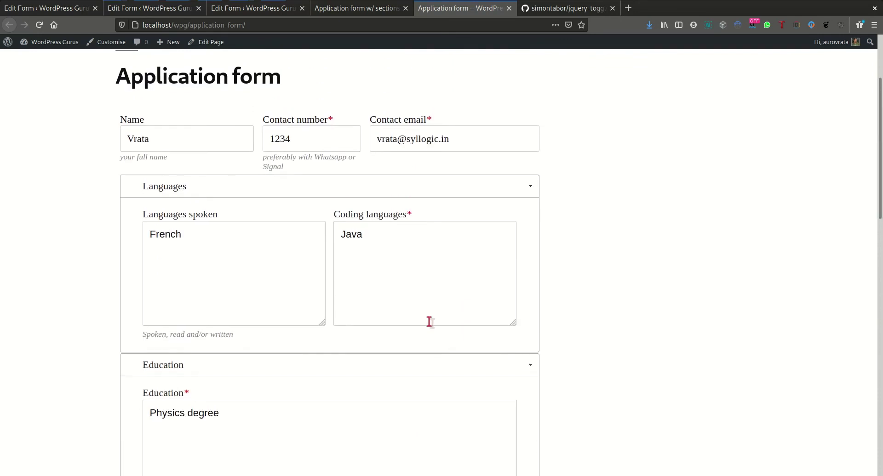
left_click(453, 229)
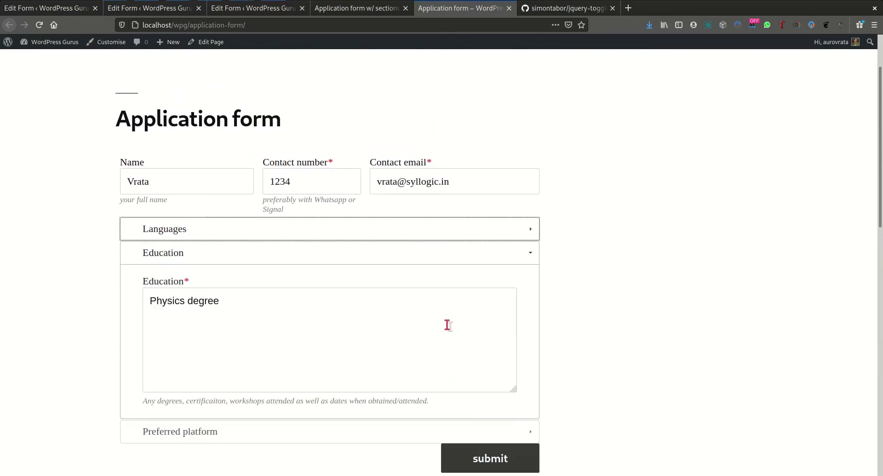
left_click(453, 256)
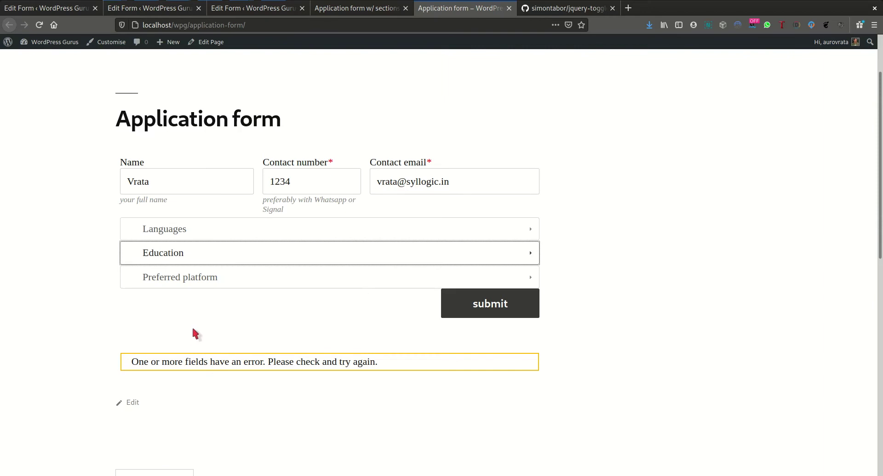
- Test toggling the three sections independently, leaving only Preferred platform expanded, and check its required Coding tools field
left_click(235, 279)
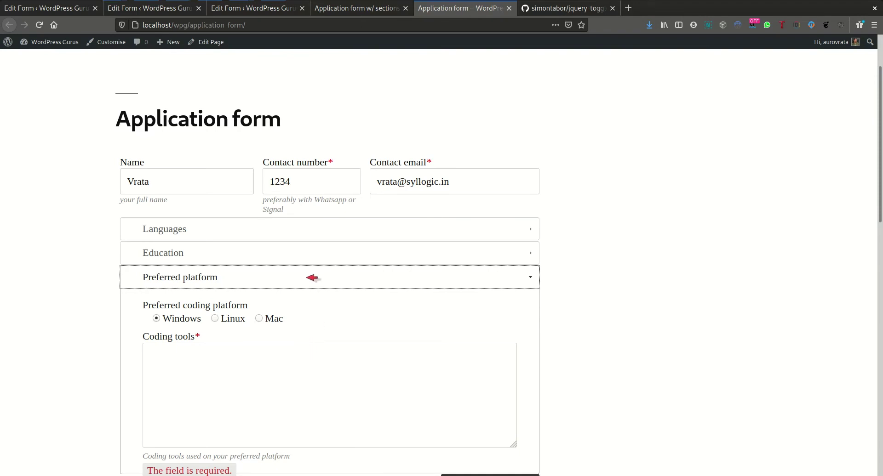
left_click(329, 253)
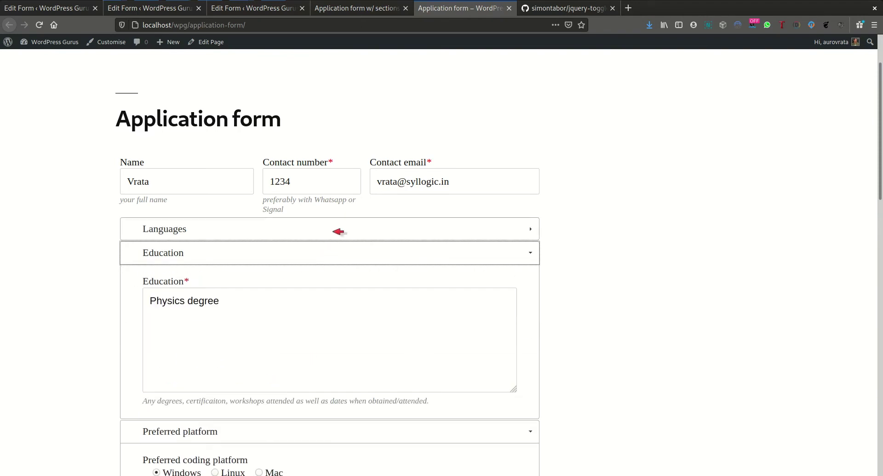
left_click(337, 233)
left_click(336, 235)
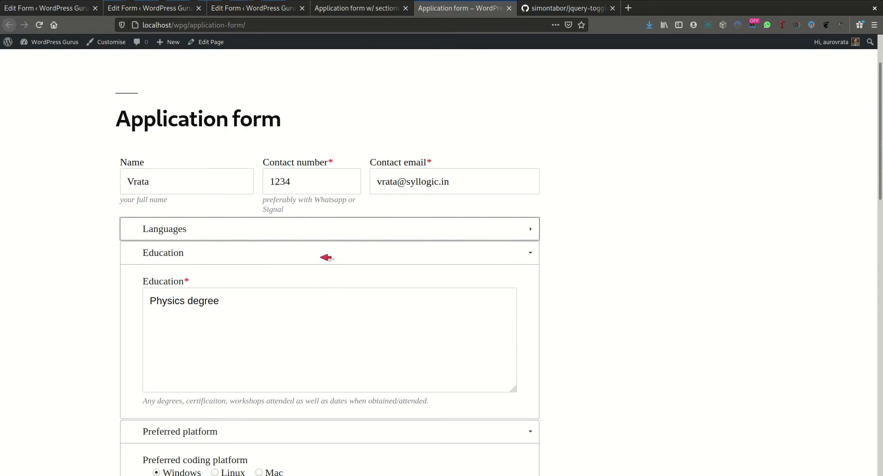
left_click(321, 259)
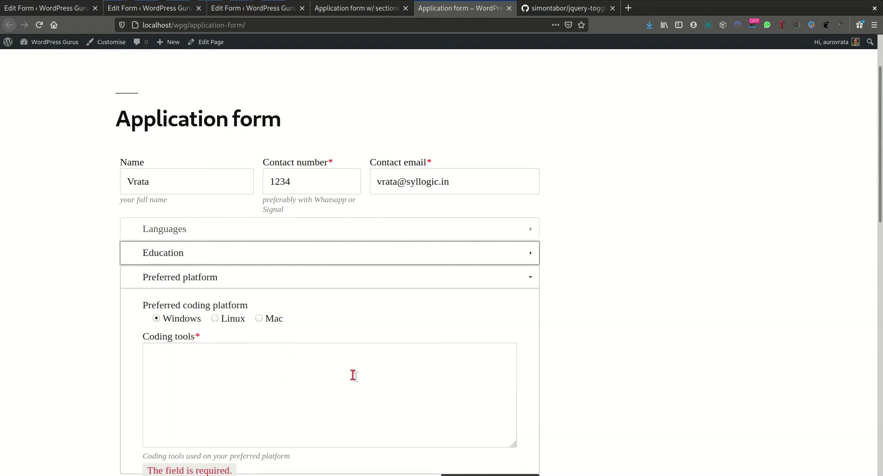
scroll(351, 374, "down", 3)
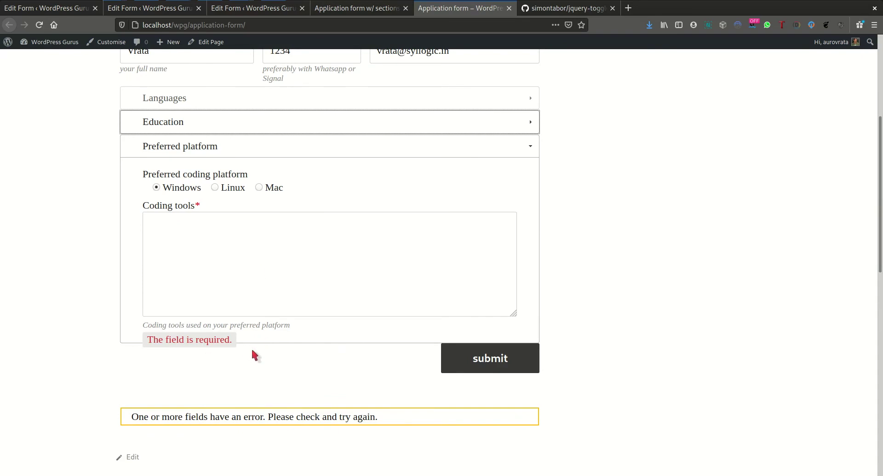
scroll(280, 367, "up", 3)
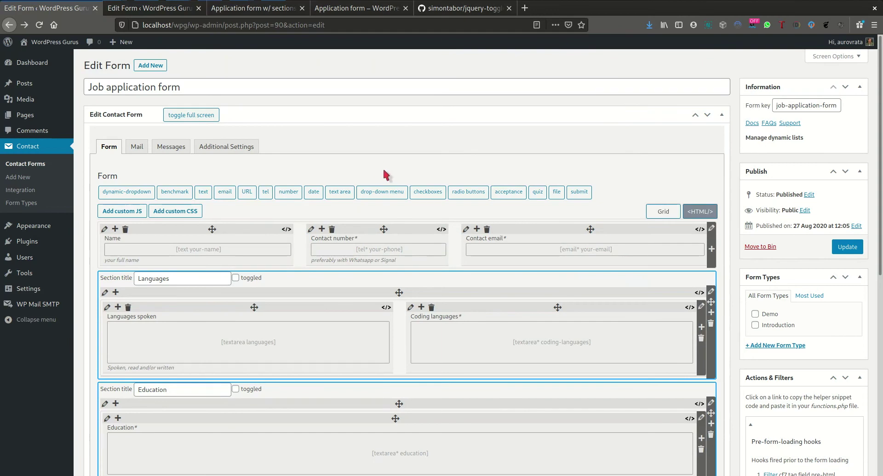
- Open the row settings of the Languages section in the Job application form editor and examine its Row collapsible option
scroll(388, 142, "down", 2)
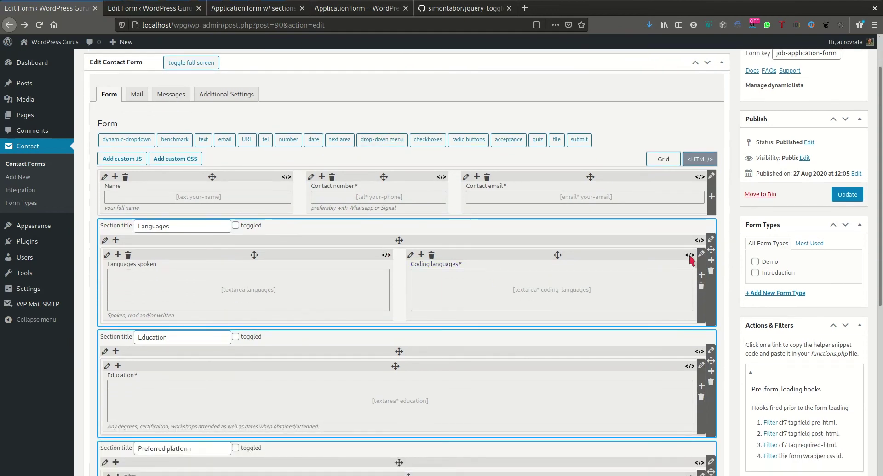
left_click(711, 239)
left_click(707, 250)
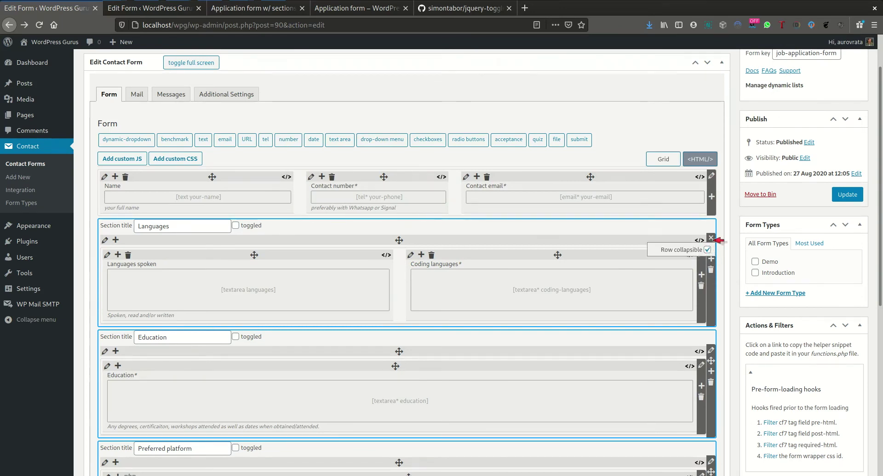
- Mark the Languages, Education and Preferred platform sections of the Job application form as toggled and update the form
left_click(710, 238)
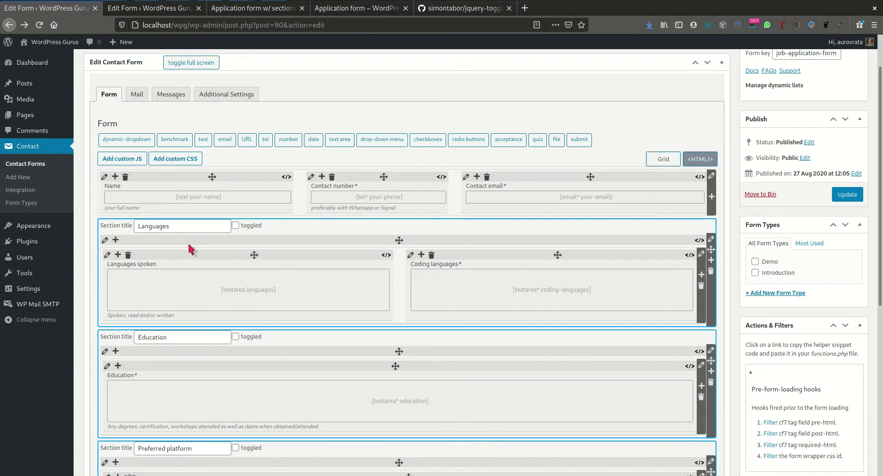
left_click(235, 225)
scroll(256, 250, "down", 3)
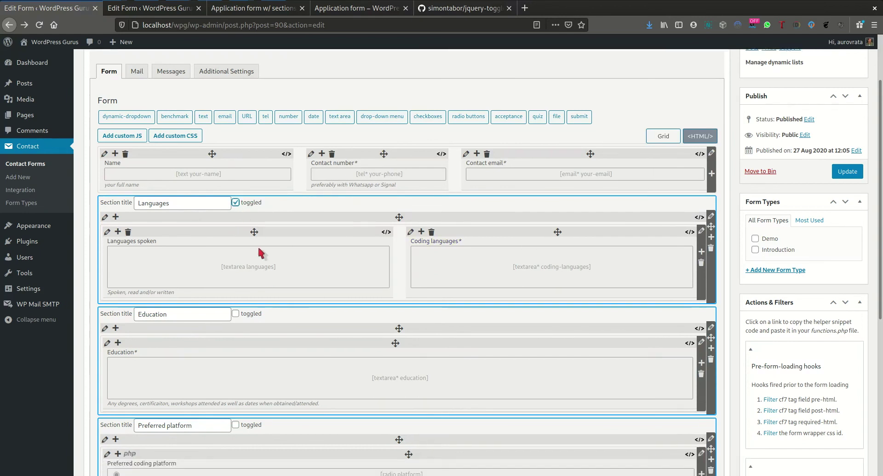
left_click(235, 258)
scroll(286, 315, "down", 3)
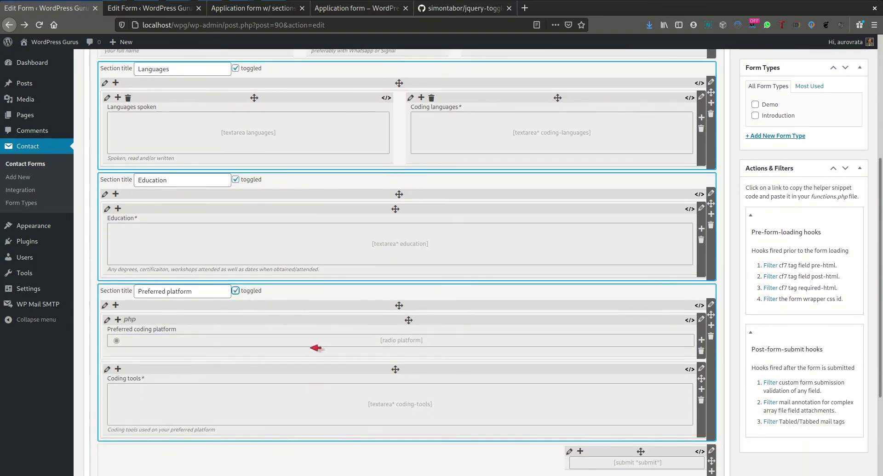
scroll(282, 188, "up", 1)
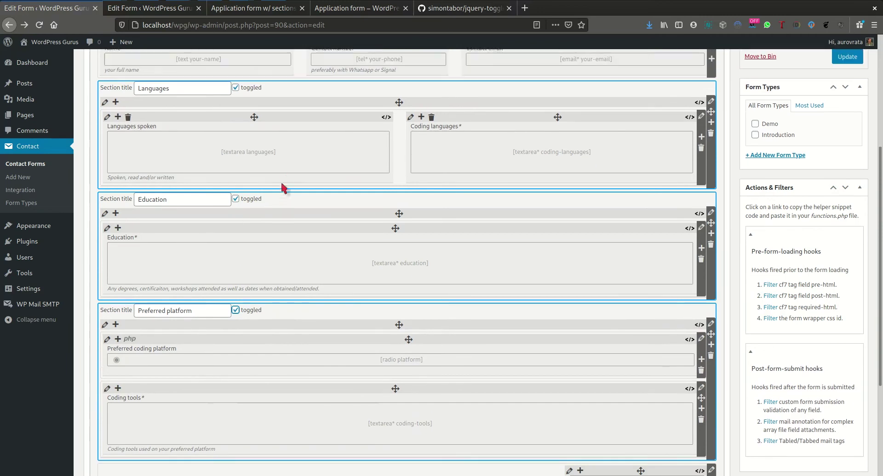
left_click(851, 63)
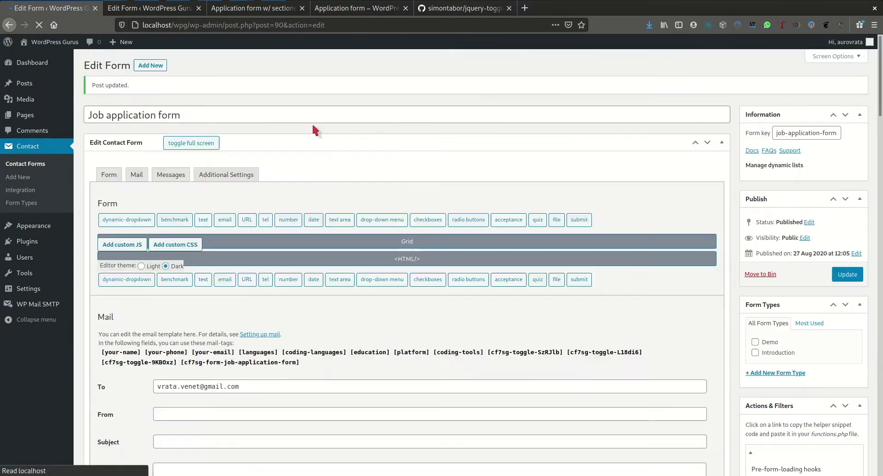
- Reload the published Application form page to load the updated form
left_click(356, 7)
scroll(329, 276, "down", 1)
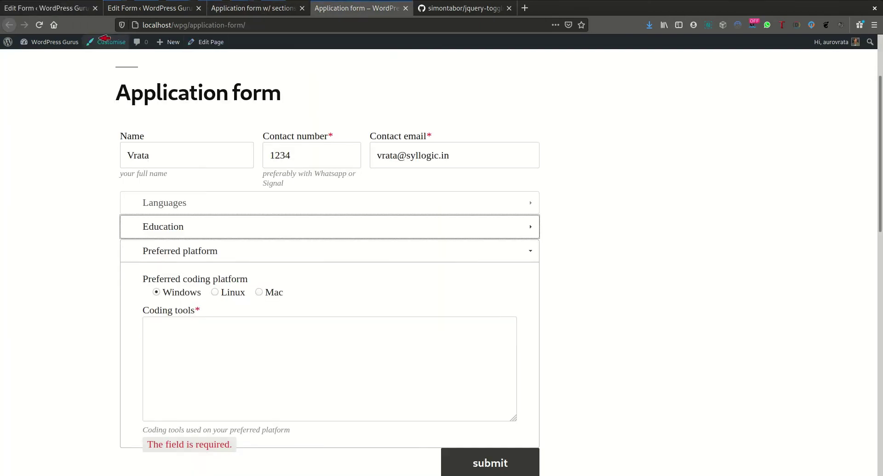
left_click(40, 25)
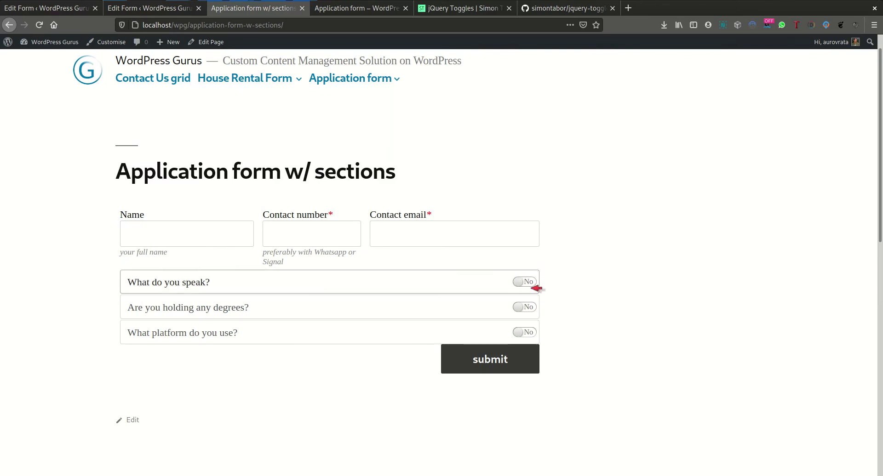
- Test switching the "What do you speak?" section on and off on the Application form w/ sections page, leaving it on
left_click(531, 282)
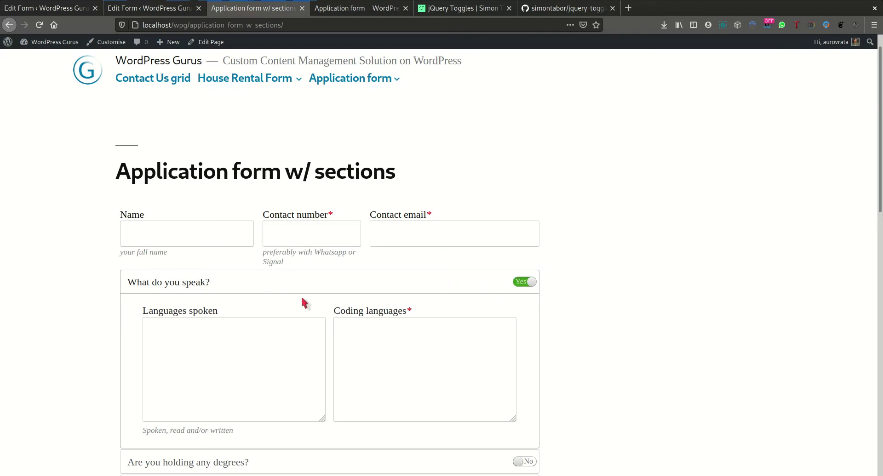
left_click(514, 282)
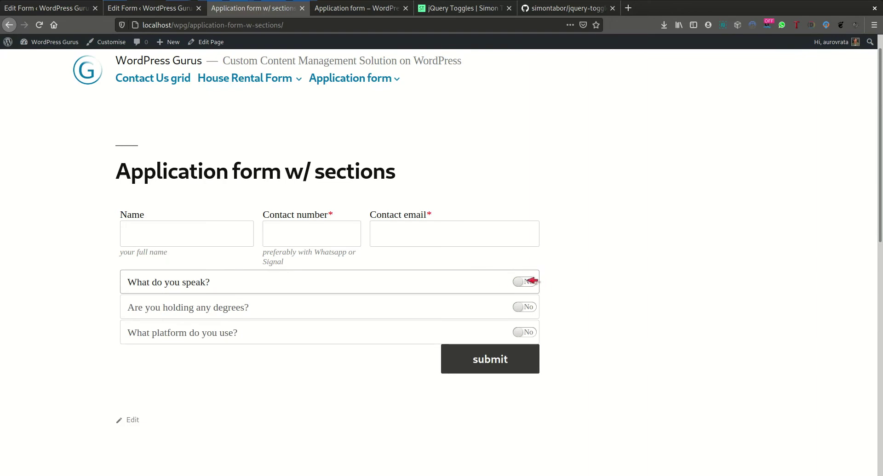
left_click(530, 283)
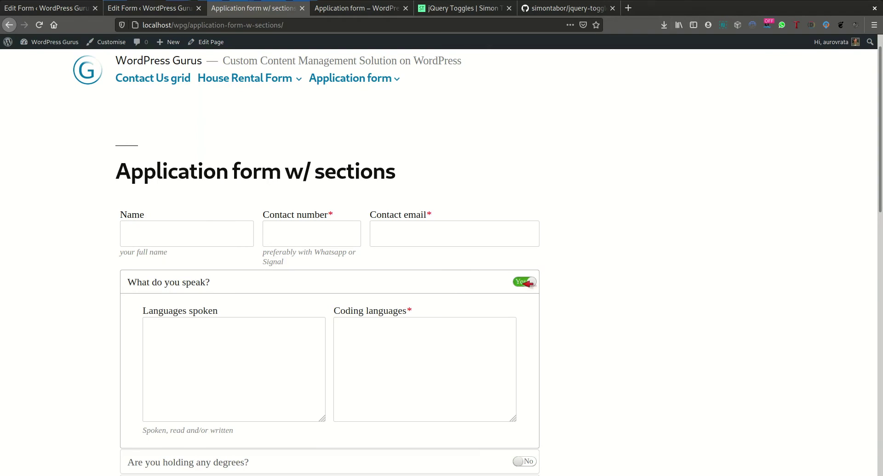
- Enter French as the languages spoken and Java as the coding languages
left_click(234, 348)
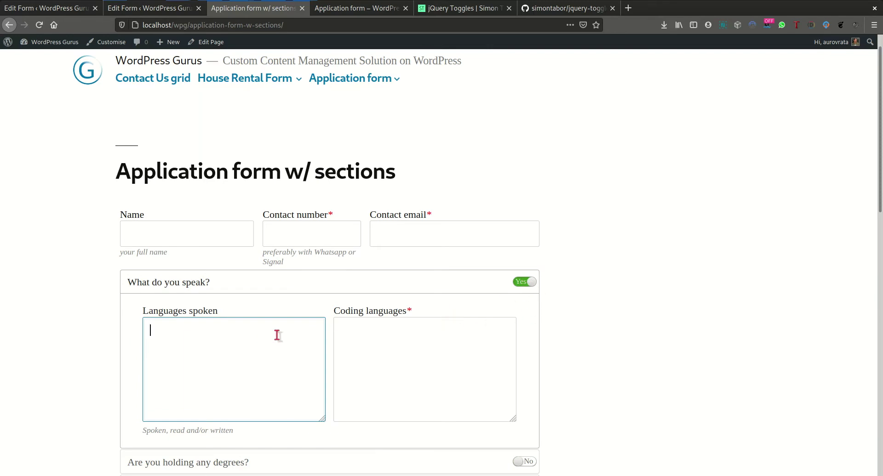
type("French")
key("Tab")
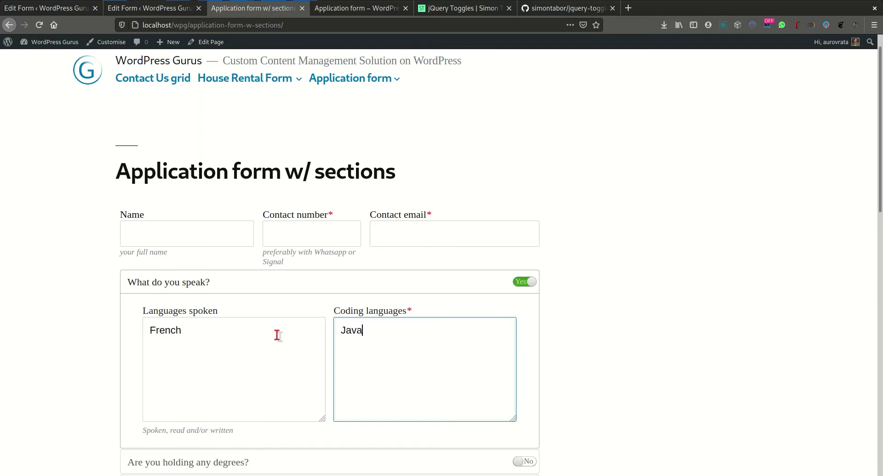
- Fill in the applicant's name, contact number and contact email, and submit the form with the degrees and platform sections off
scroll(277, 336, "down", 4)
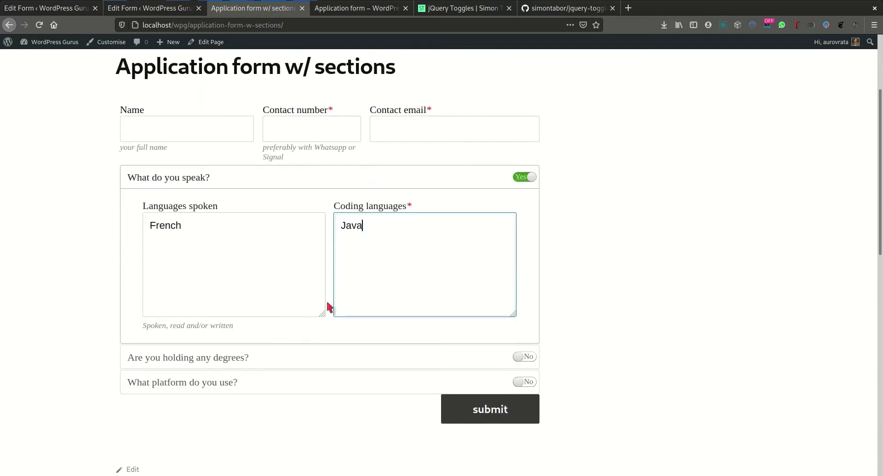
left_click(215, 130)
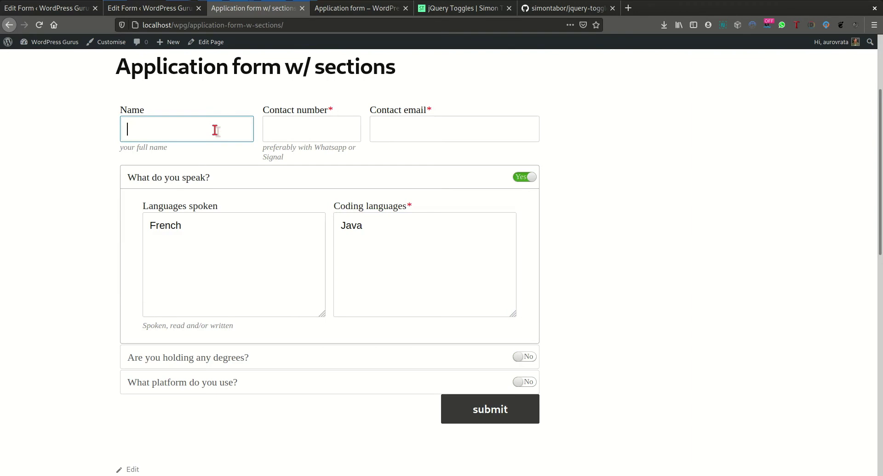
type("Vrata")
left_click(342, 133)
type("12")
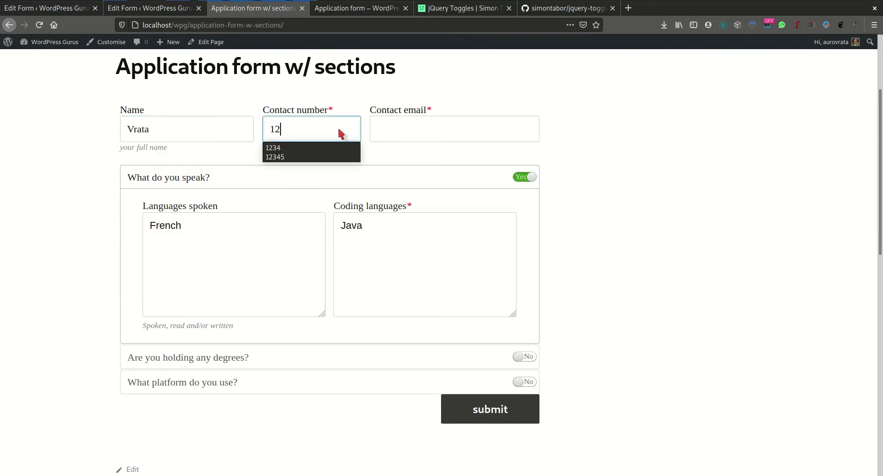
type("34")
left_click(426, 129)
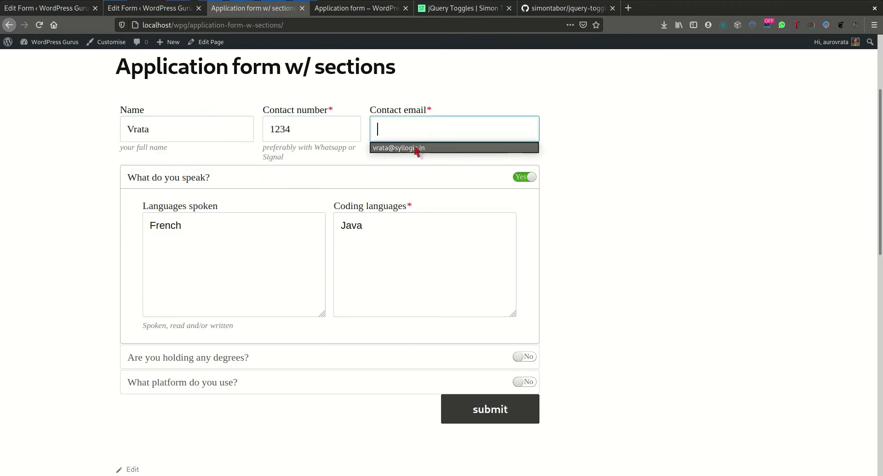
left_click(416, 148)
scroll(594, 259, "down", 1)
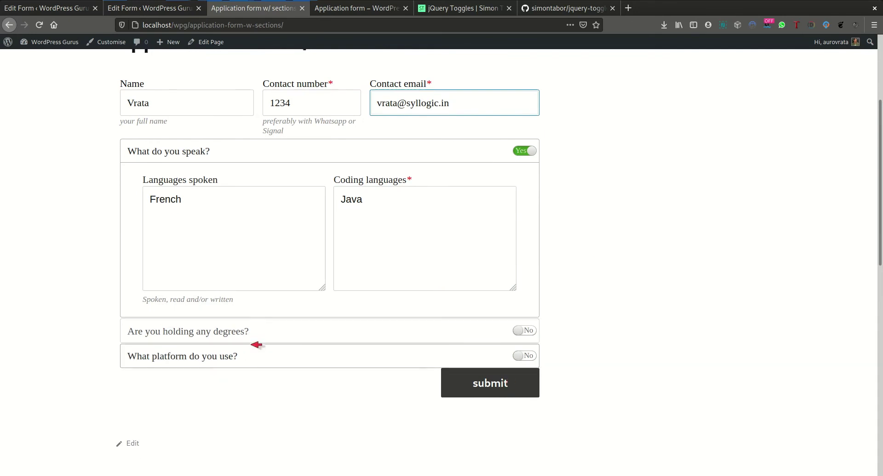
left_click(471, 383)
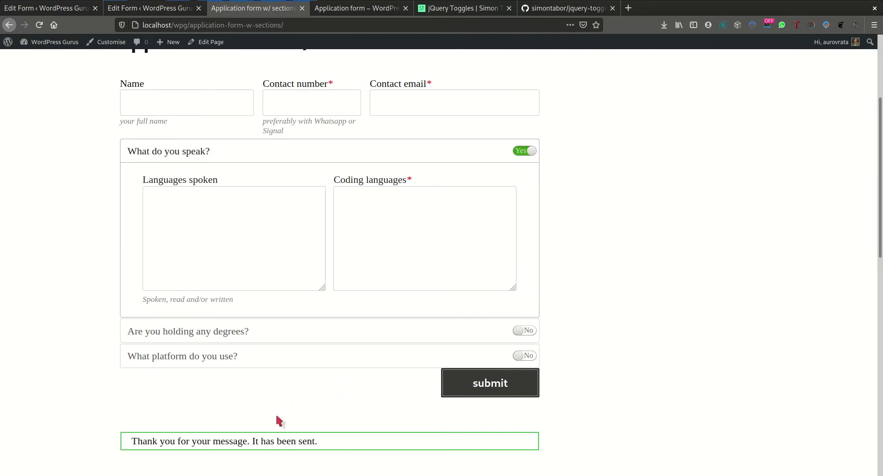
- Test toggling the "Are you holding any degrees?" section repeatedly, leaving it switched off
left_click(289, 333)
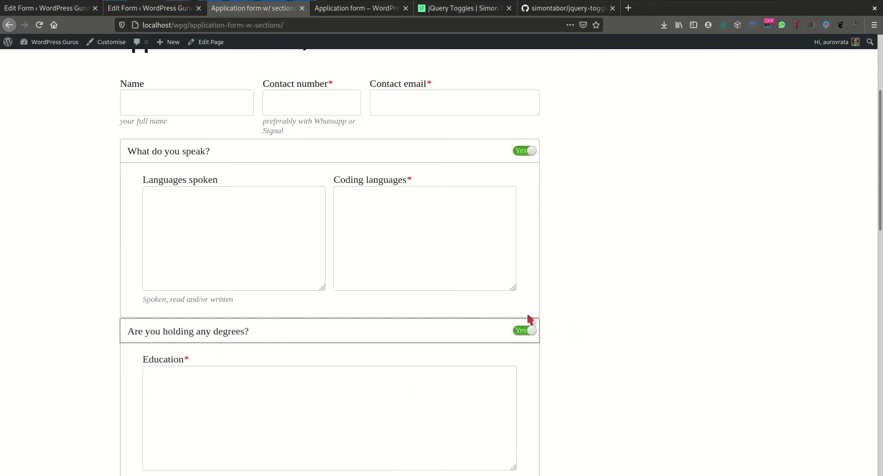
scroll(566, 326, "down", 2)
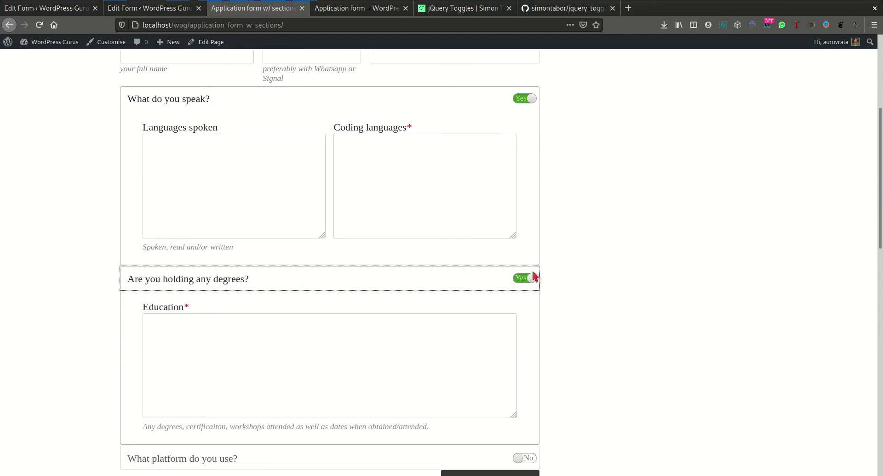
left_click(476, 280)
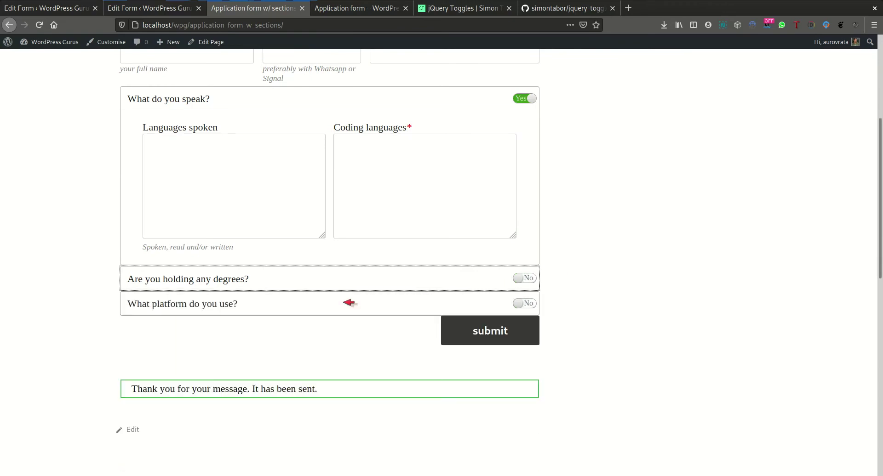
left_click(340, 281)
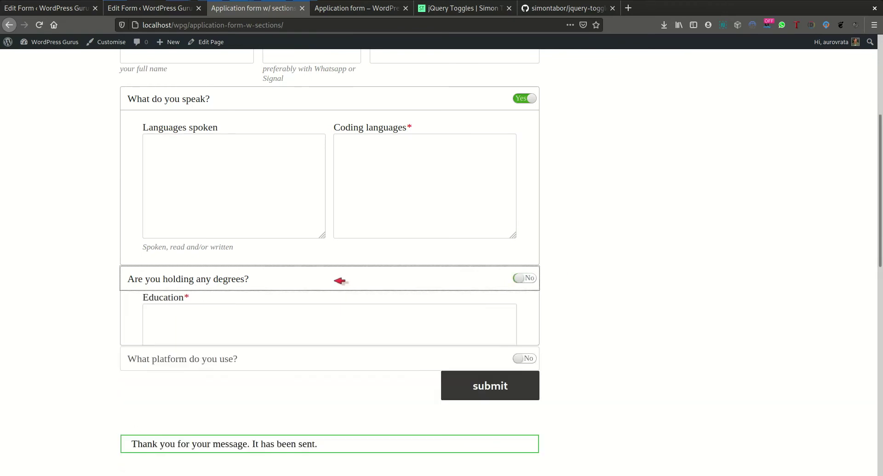
left_click(224, 283)
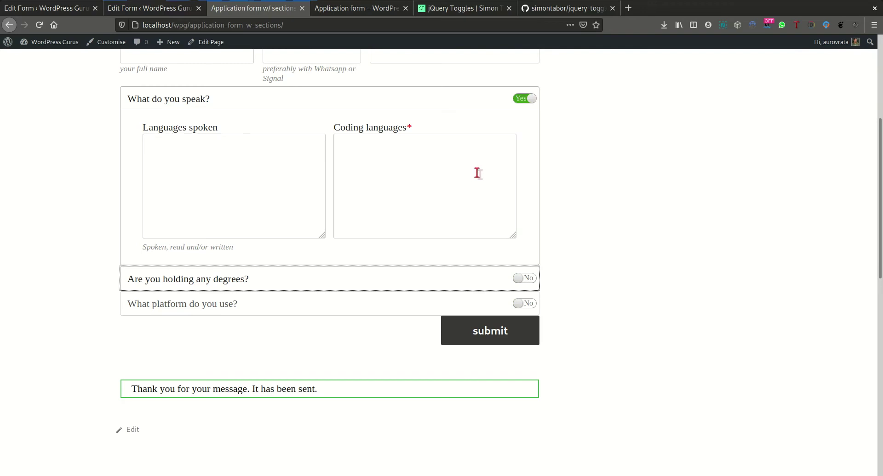
- Fill in the applicant's name, contact number and contact email again for a second submission
left_click(400, 187)
scroll(400, 187, "up", 2)
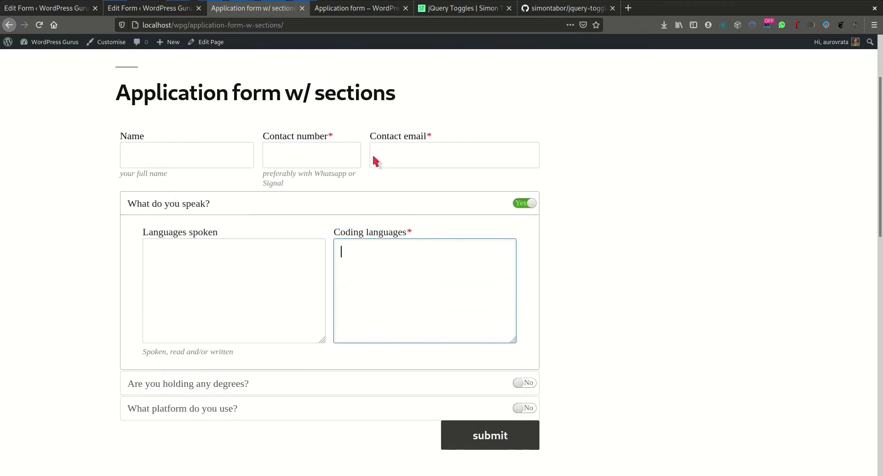
left_click(326, 164)
left_click(223, 162)
type("V")
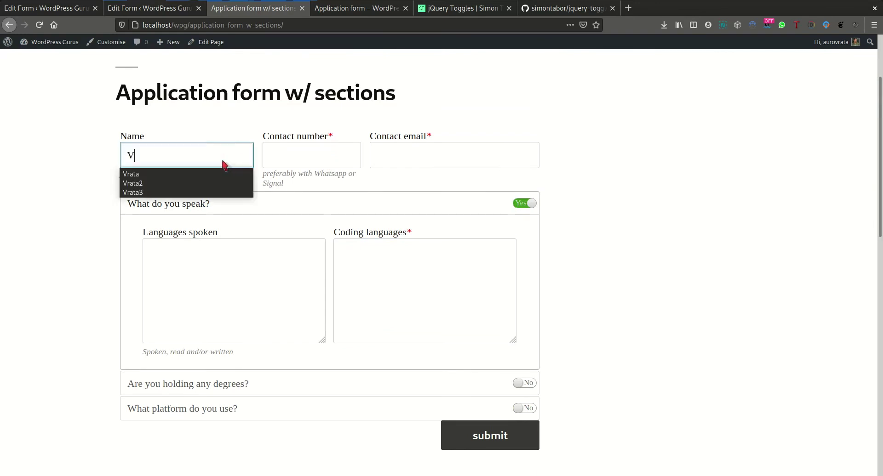
type("rata")
left_click(303, 157)
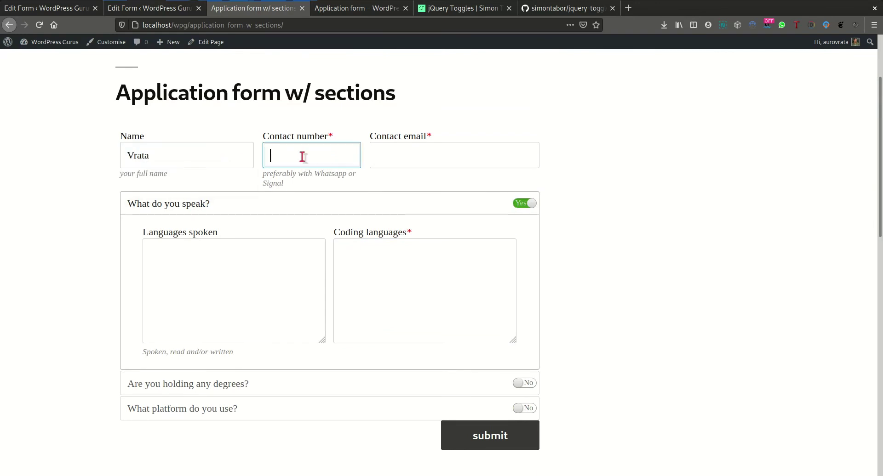
type("12334")
left_click(399, 156)
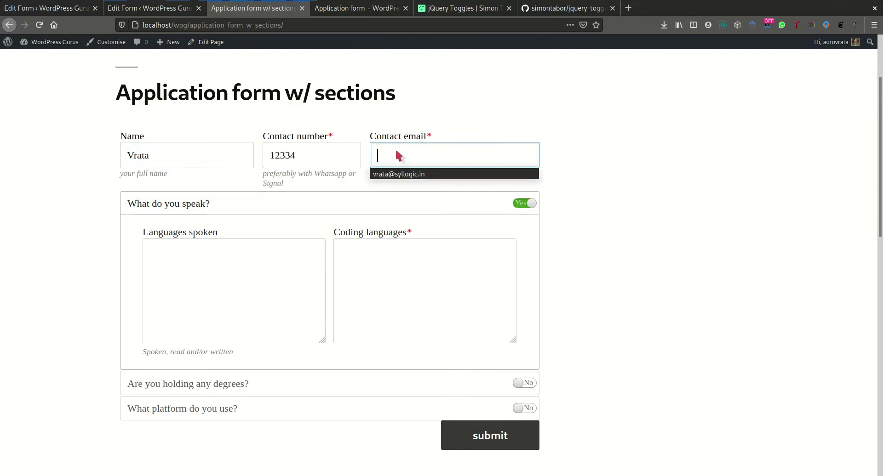
left_click(399, 174)
- Fill the "What do you speak?" section with French as spoken language and Java as coding language
left_click(288, 263)
type("F")
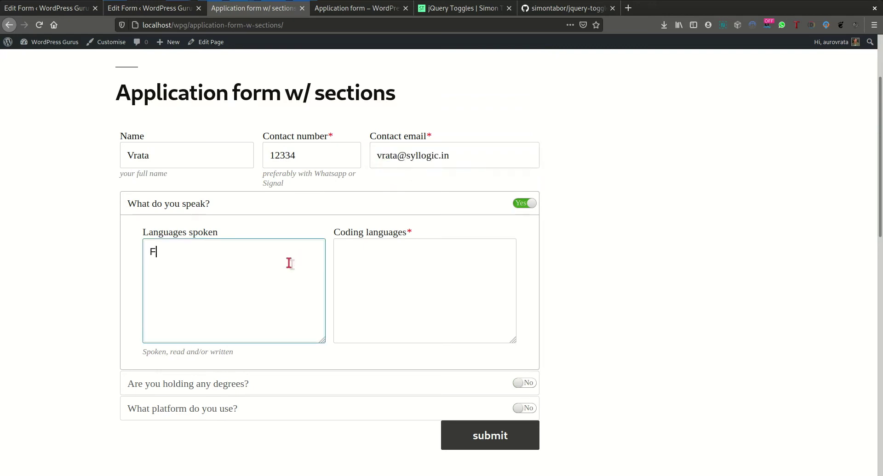
type("rench")
key("Tab")
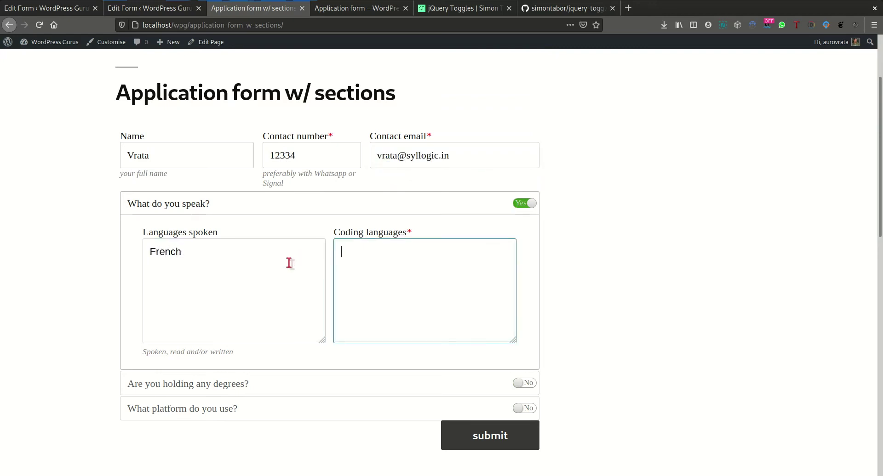
type("Java")
- Switch on the "Are you holding any degrees?" section, leave its Education field empty and submit the form
scroll(546, 318, "down", 1)
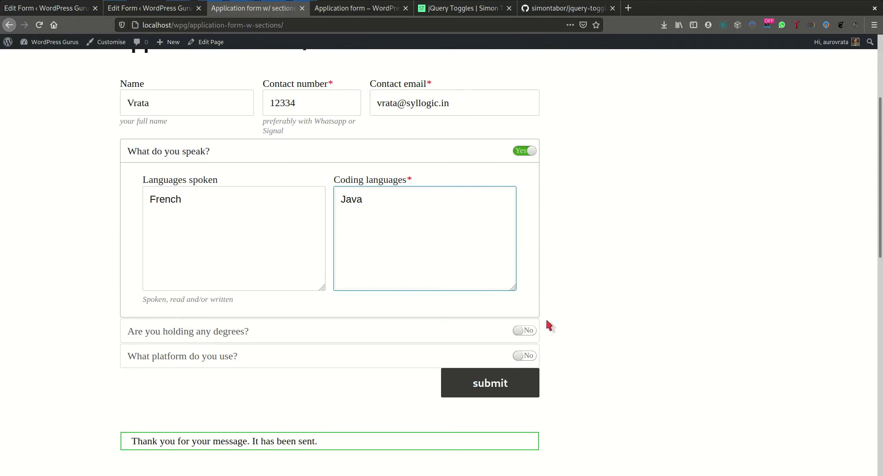
left_click(525, 332)
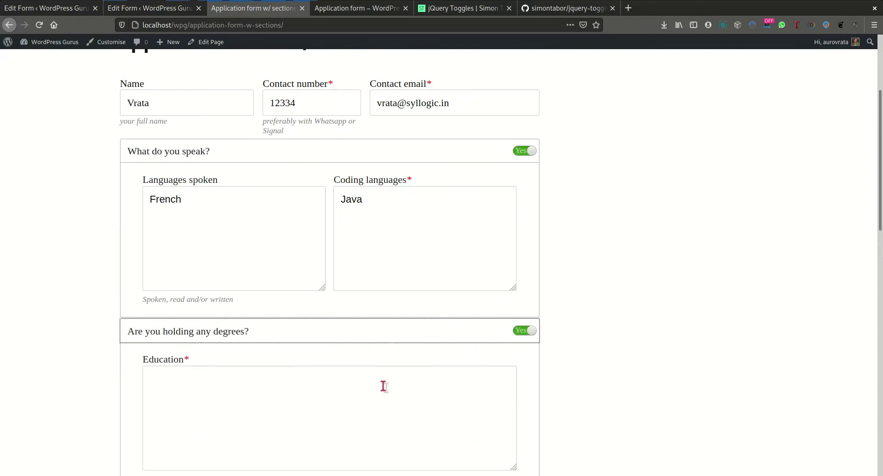
scroll(383, 386, "down", 2)
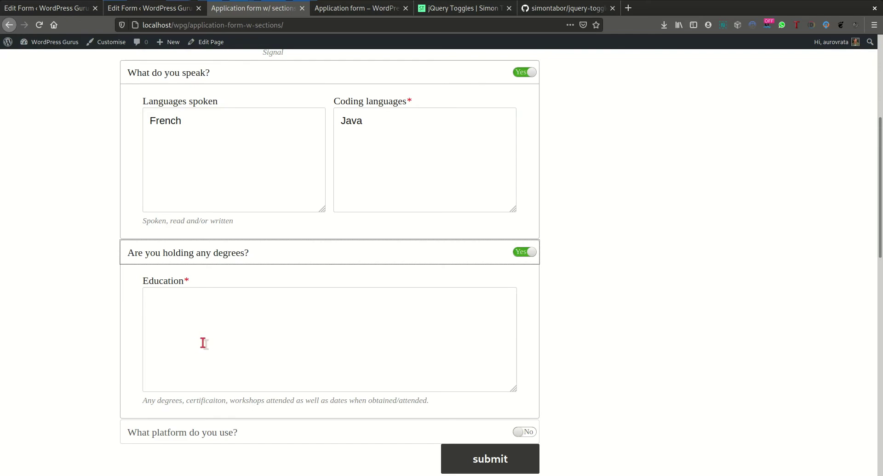
scroll(202, 344, "down", 1)
left_click(479, 405)
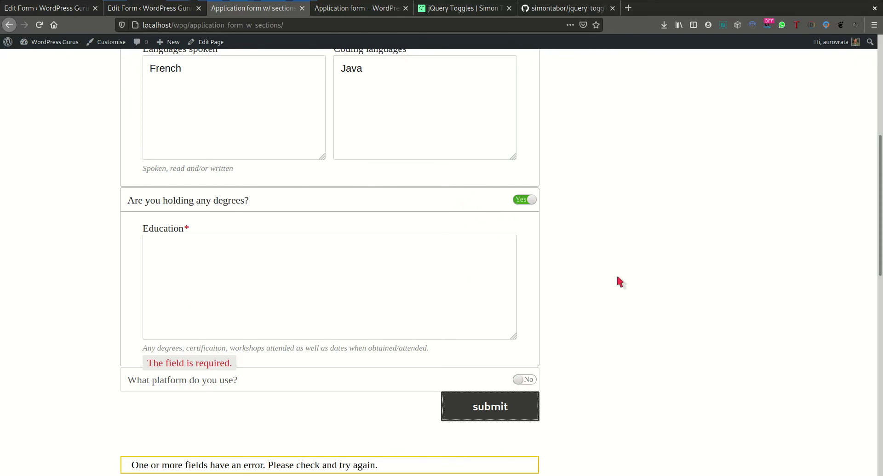
- Examine the section titles and toggled options in the editor of the form with the question-style sections
scroll(598, 284, "up", 3)
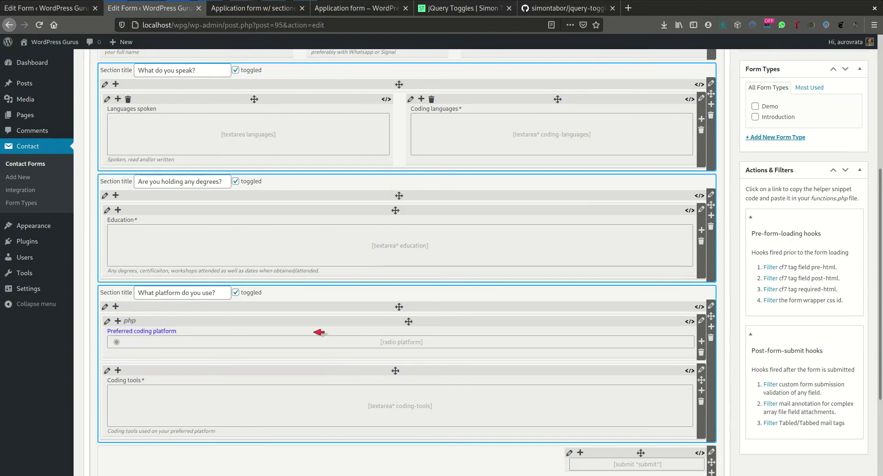
scroll(321, 326, "down", 2)
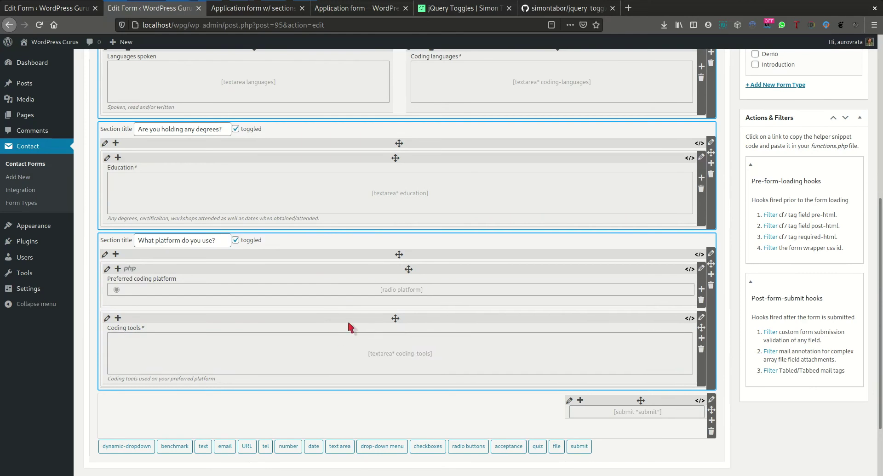
- Add two empty rows to the form between the "What platform do you use?" section and the submit row
scroll(352, 313, "down", 2)
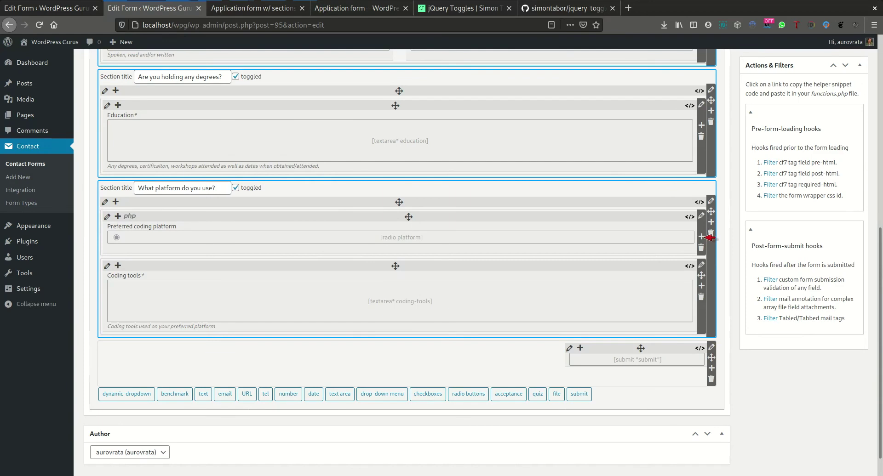
left_click(711, 221)
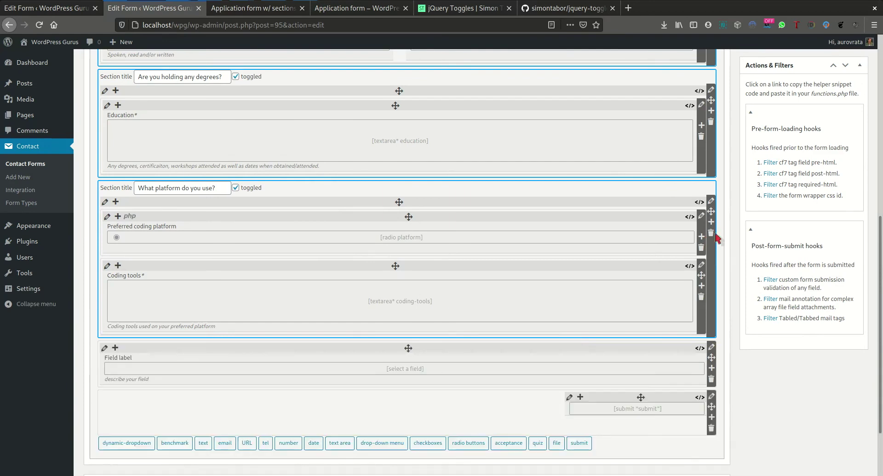
scroll(718, 322, "down", 2)
left_click(711, 316)
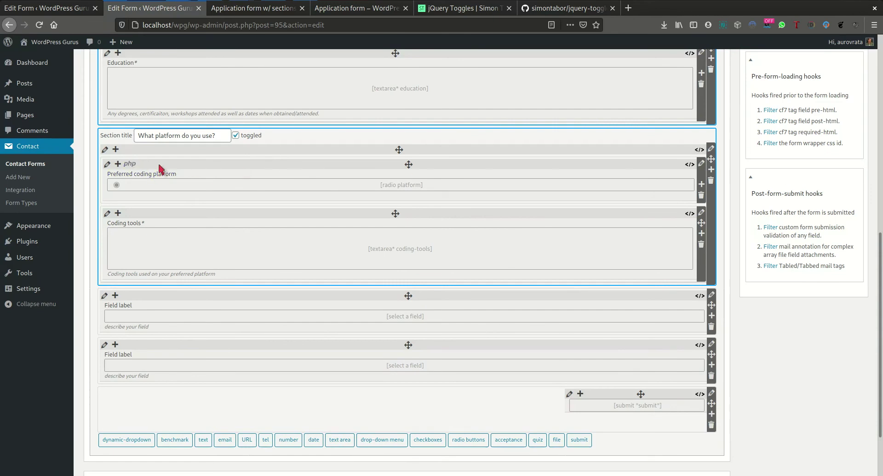
- Delete the "Preferred coding platform" radio row from the "What platform do you use?" section and copy the section's title
left_click(700, 195)
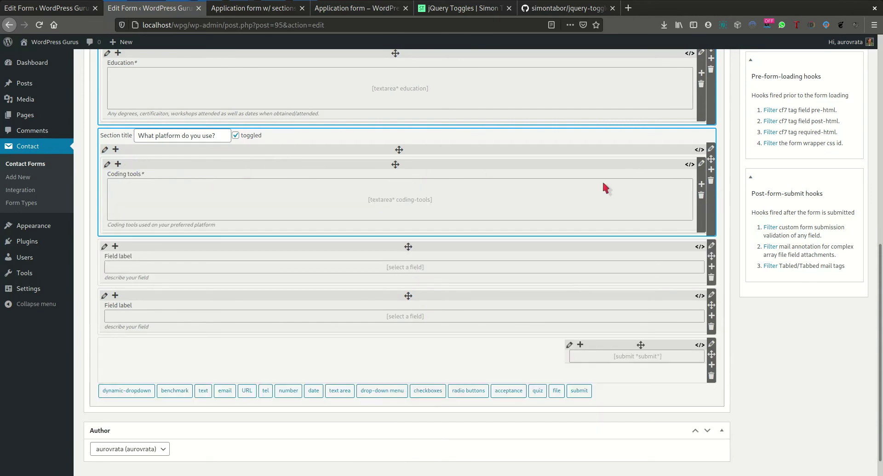
triple_click(207, 135)
key("ctrl+c")
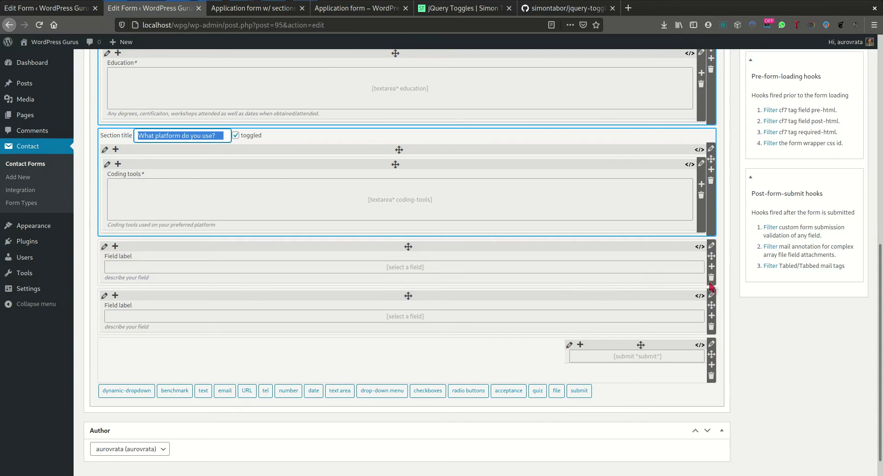
- Open the column settings of the first empty row below the "What platform do you use?" section
left_click(712, 246)
left_click(712, 244)
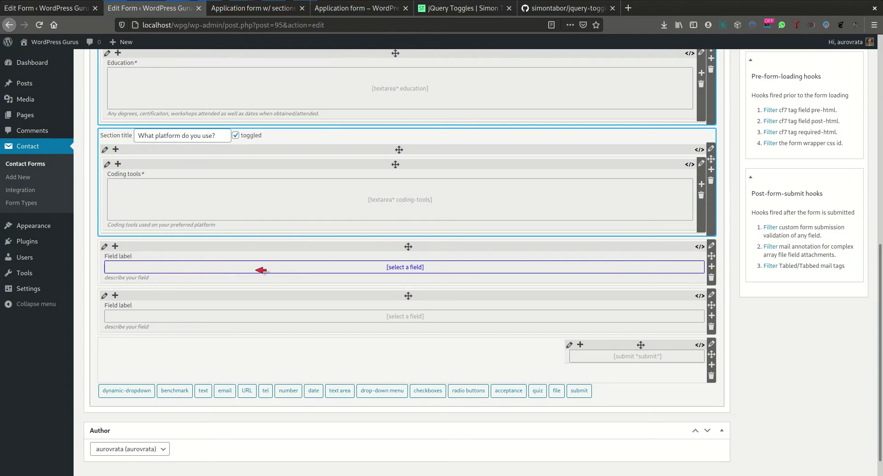
left_click(104, 247)
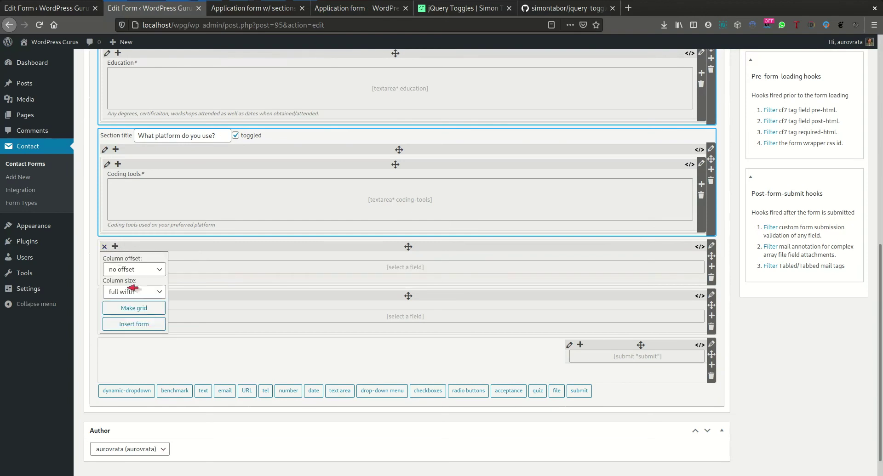
- Convert the first empty row below the coding tools section into a grid and a collapsible, toggled section titled "What platform do you use?"
left_click(138, 308)
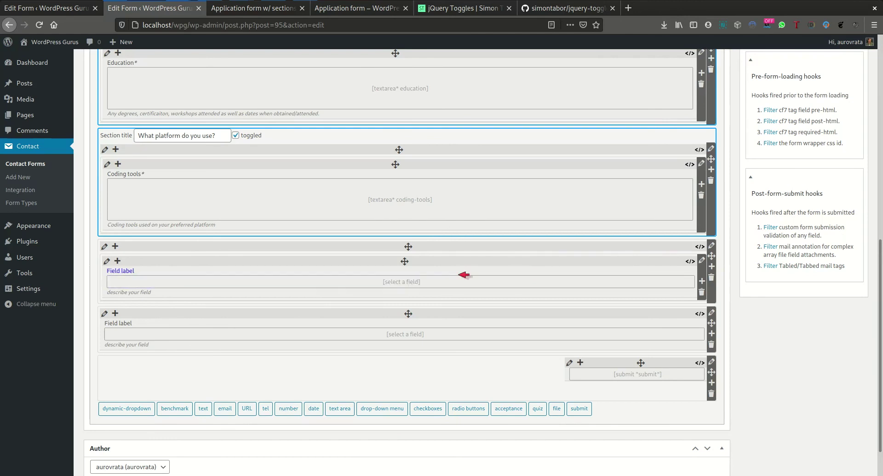
left_click(713, 246)
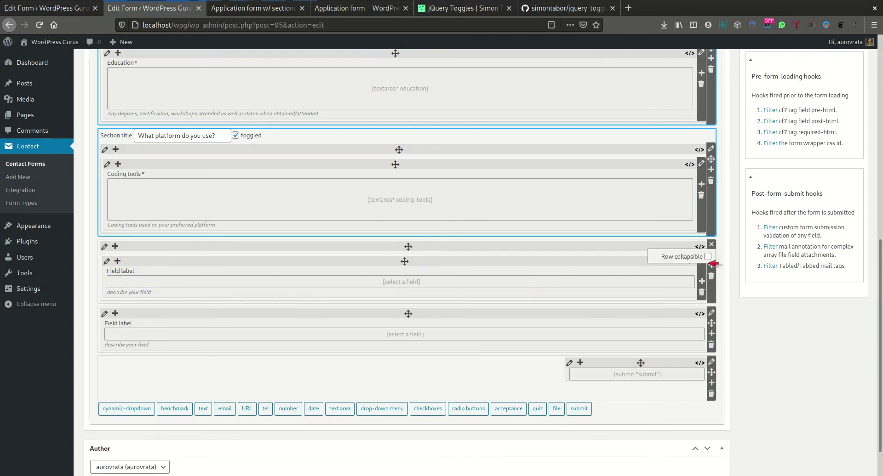
left_click(708, 257)
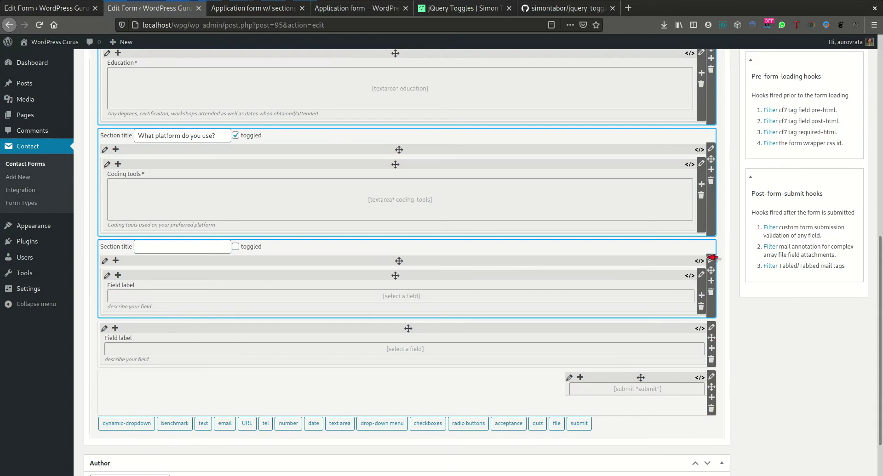
left_click(214, 247)
key("ctrl+v")
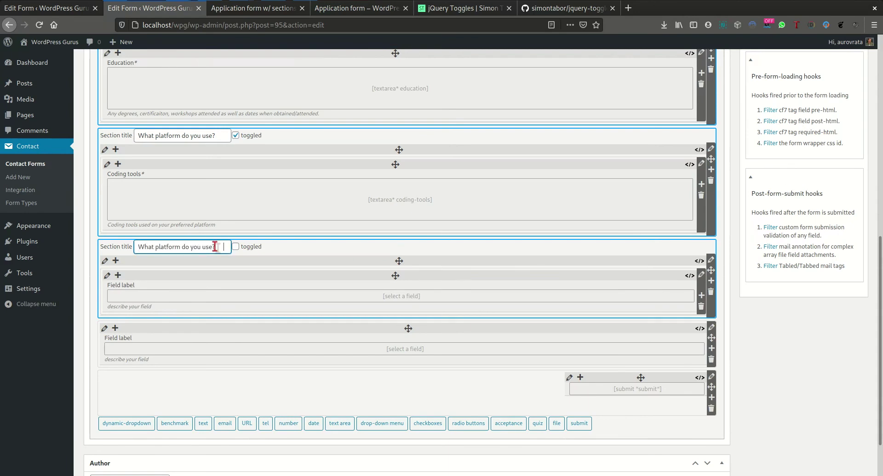
left_click(235, 246)
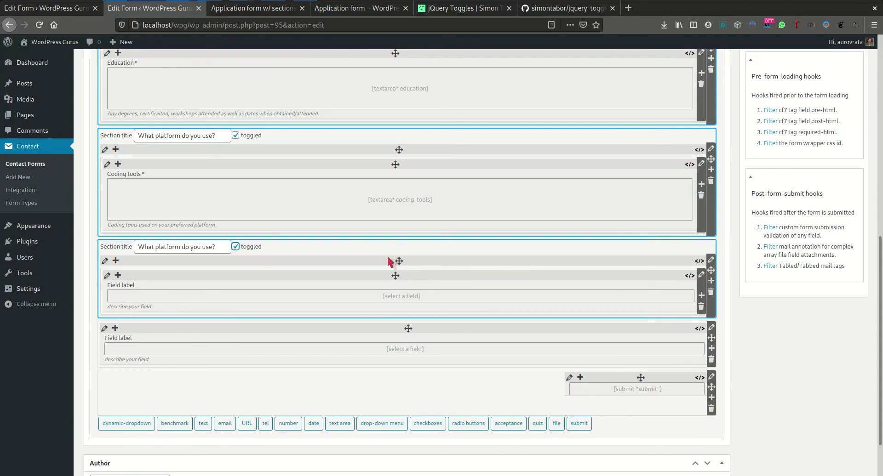
- Convert the remaining empty row above the submit row into a grid and a collapsible, toggled section titled "What platform do you use?"
scroll(419, 258, "down", 1)
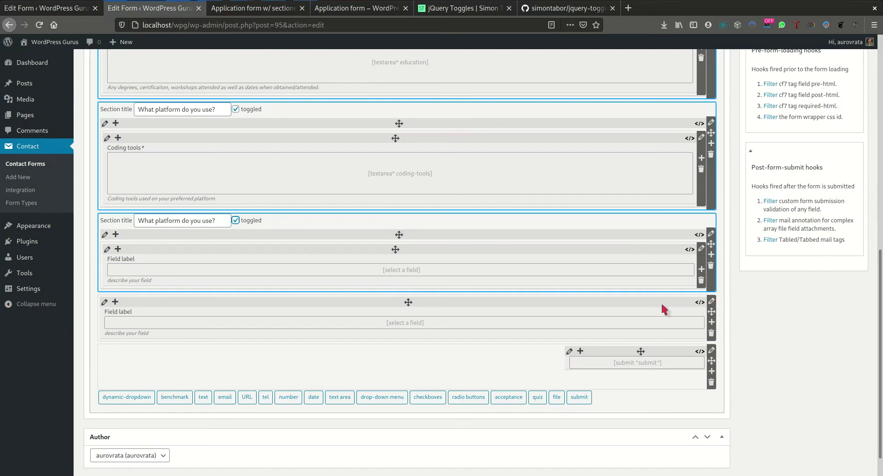
left_click(105, 302)
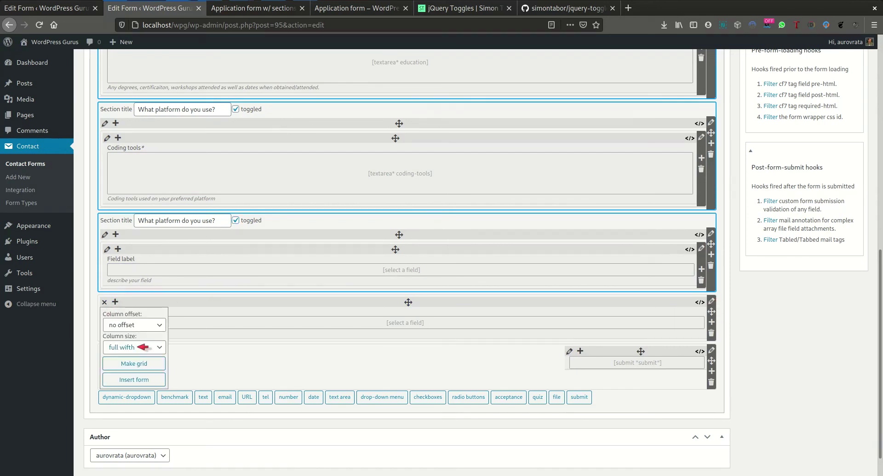
left_click(144, 362)
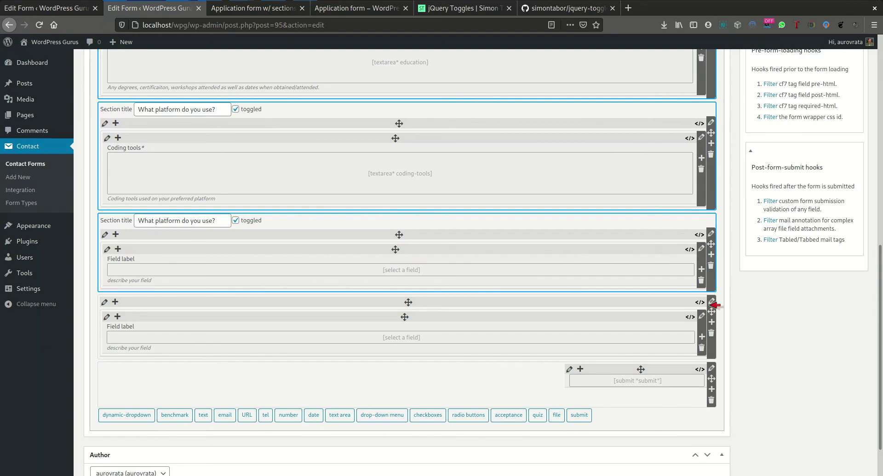
left_click(711, 312)
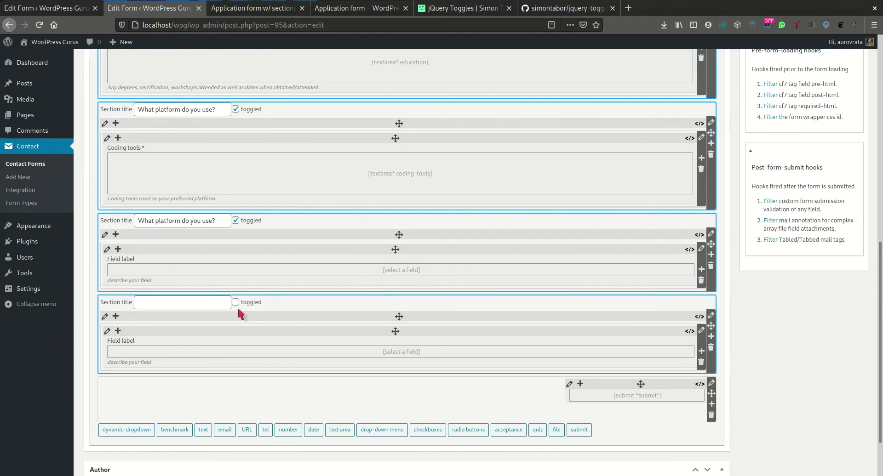
left_click(203, 303)
type("What platform do you use?")
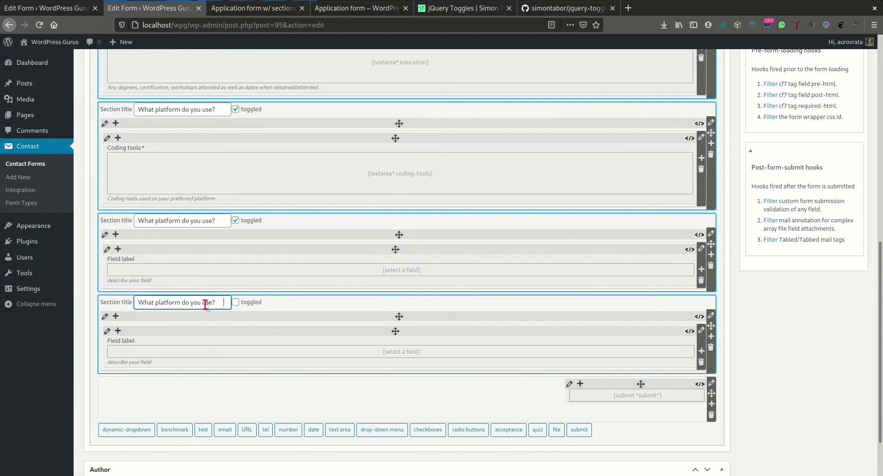
left_click(236, 302)
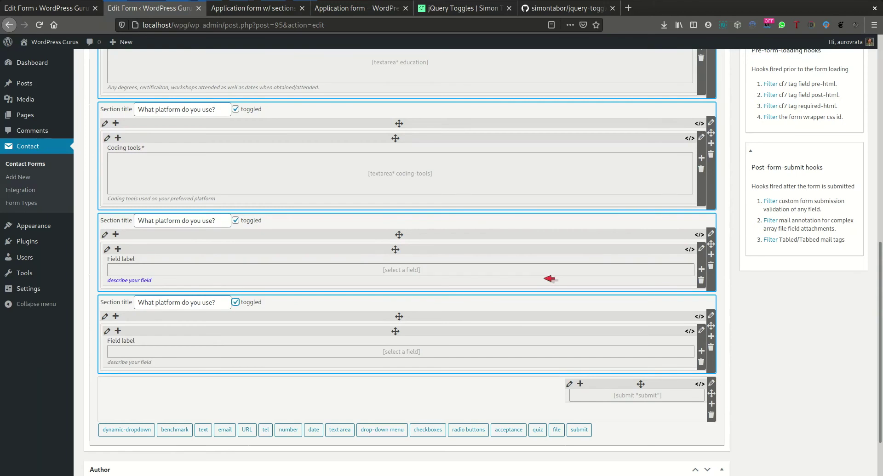
- Show the Coding tools field in the HTML editor and copy its complete field div
scroll(552, 281, "up", 1)
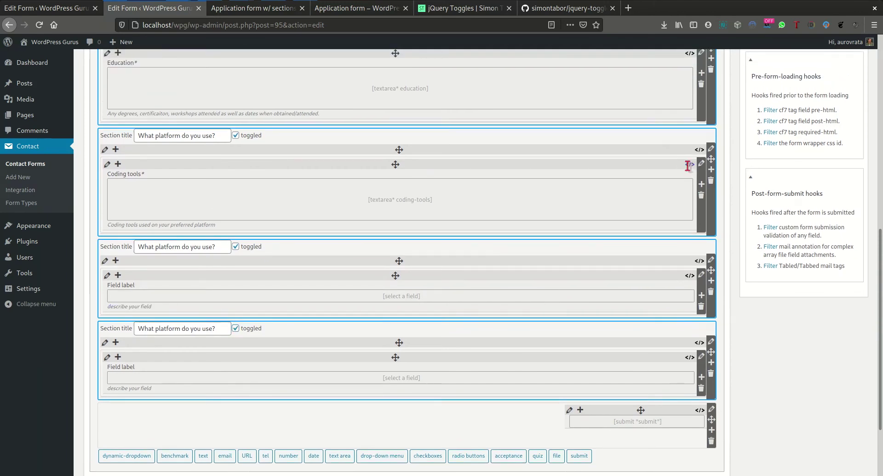
left_click(689, 165)
scroll(384, 289, "down", 3)
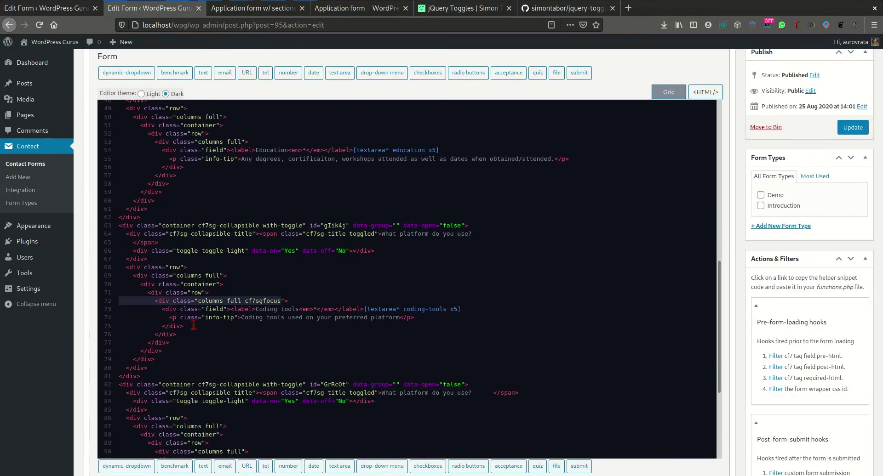
left_click_drag(162, 309, 196, 324)
key("ctrl+c")
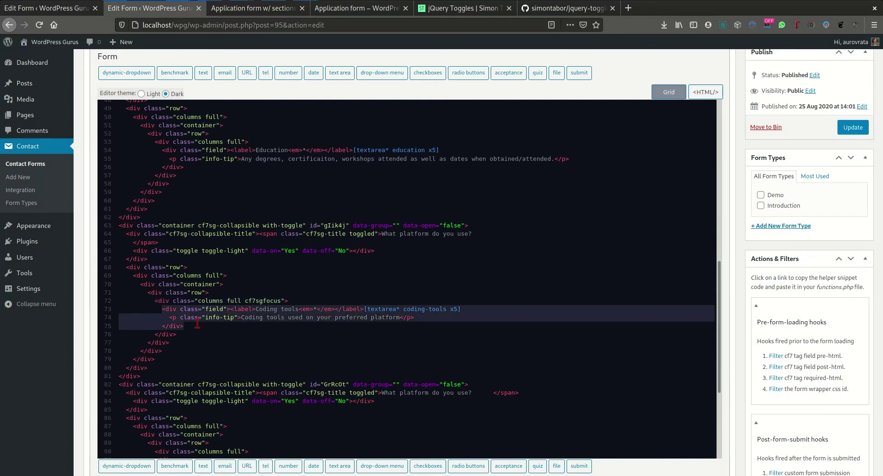
- Paste the copied Coding tools field into the empty full-width column of the second platform section
scroll(197, 324, "down", 3)
scroll(342, 353, "down", 2)
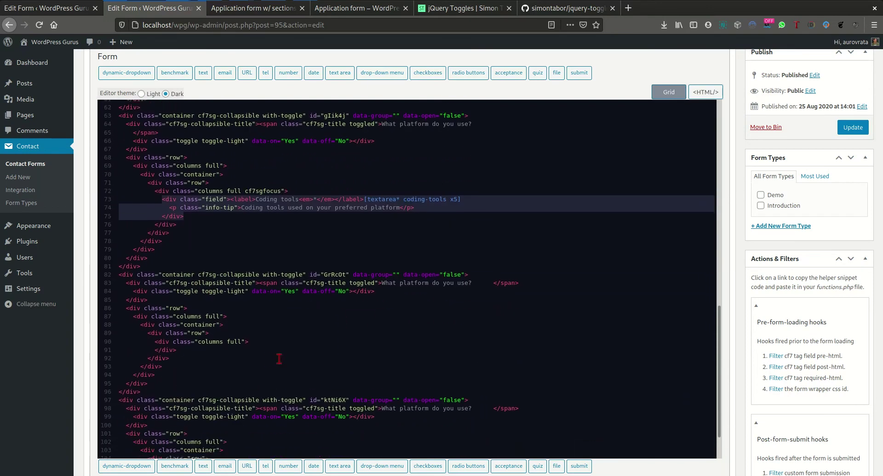
left_click(269, 337)
key("Return")
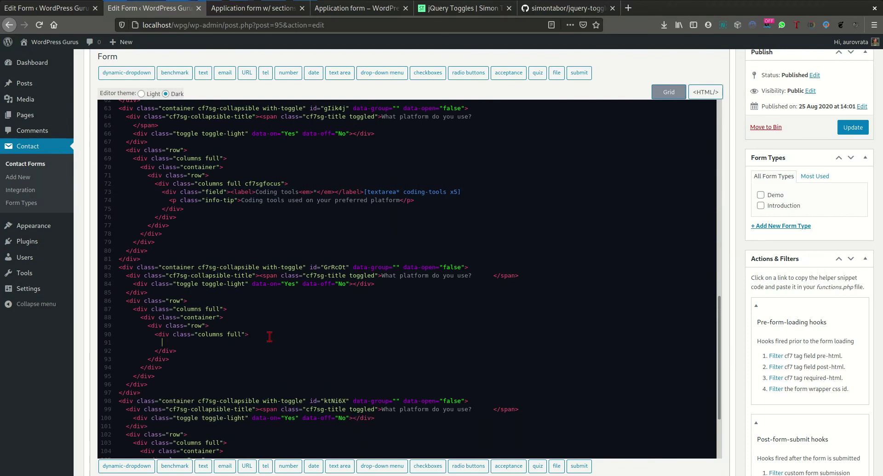
key("ctrl+v")
- Paste the copied Coding tools field into the empty full-width column of the third platform section
scroll(269, 337, "down", 5)
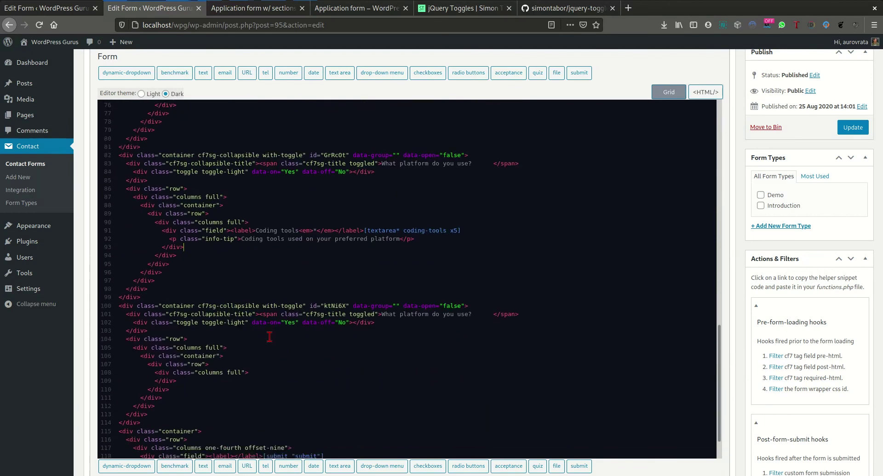
left_click(271, 367)
key("Return")
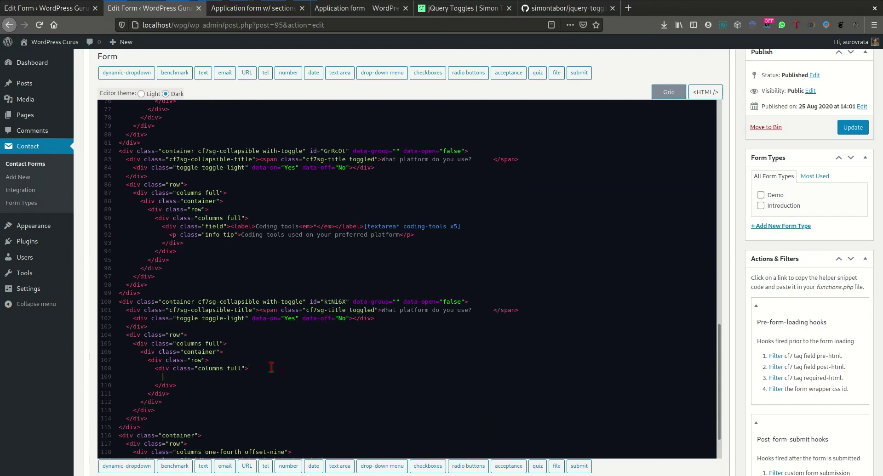
key("ctrl+v")
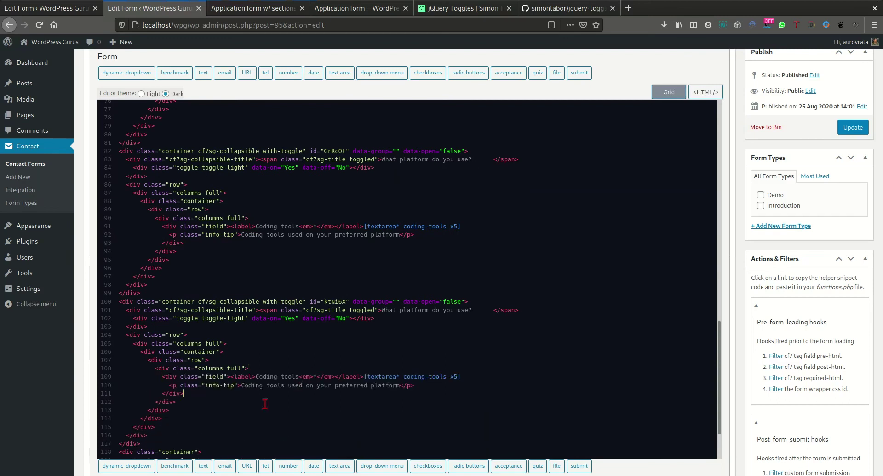
- Set the first platform section's data-group attribute to "platform" and copy that value
scroll(288, 287, "up", 2)
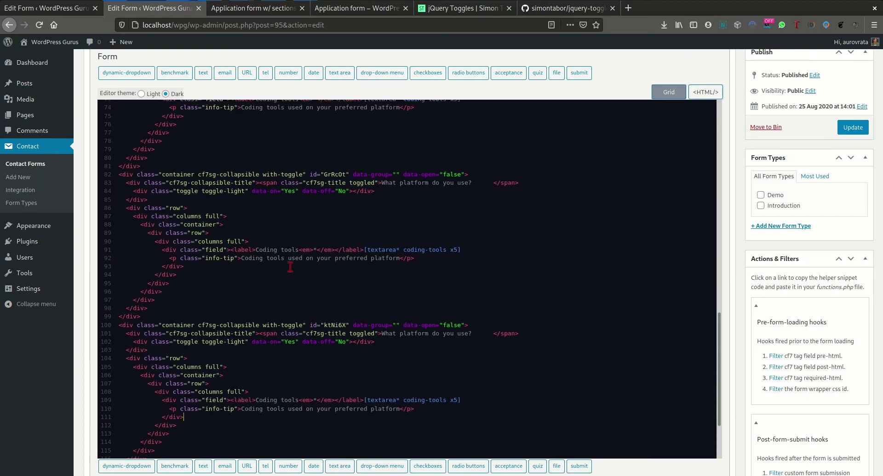
scroll(422, 273, "up", 1)
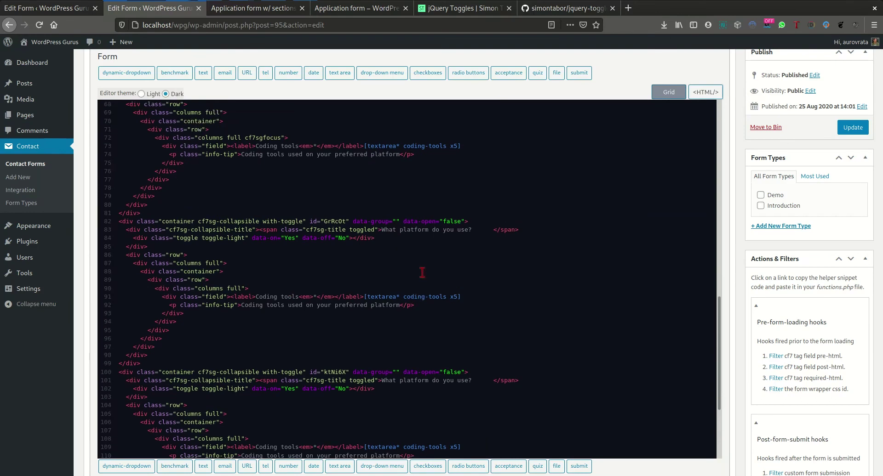
scroll(379, 192, "up", 2)
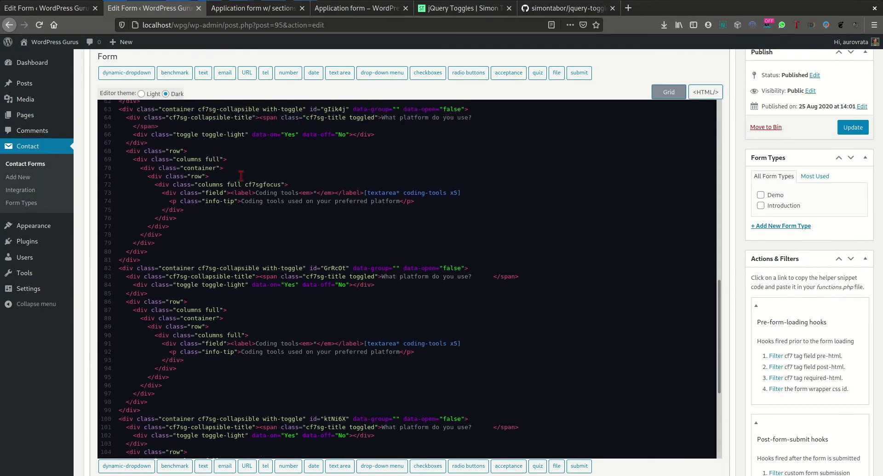
scroll(204, 146, "up", 1)
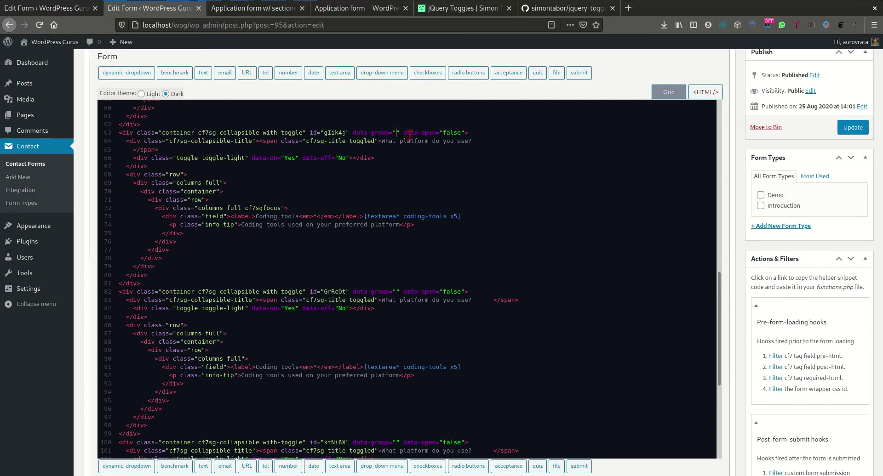
type("platform")
double_click(410, 134)
key("ctrl+c")
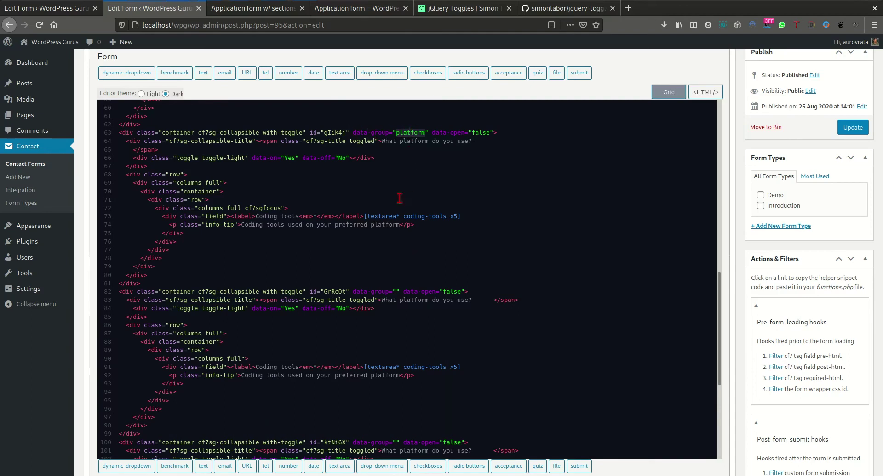
- Set the data-group attribute of the second and third platform sections to "platform"
left_click(396, 293)
key("ctrl+v")
scroll(440, 420, "down", 3)
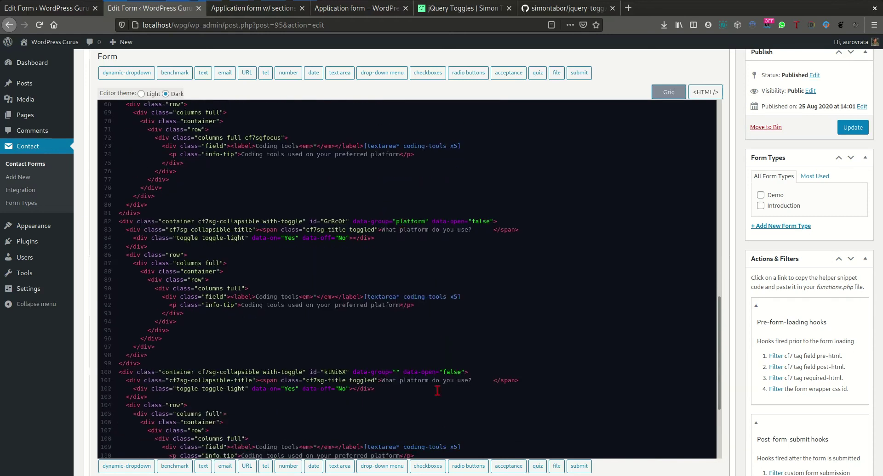
left_click(397, 372)
key("ctrl+v")
- Set the first platform section's data-open attribute to "true" and its id to "windows"
scroll(409, 372, "up", 4)
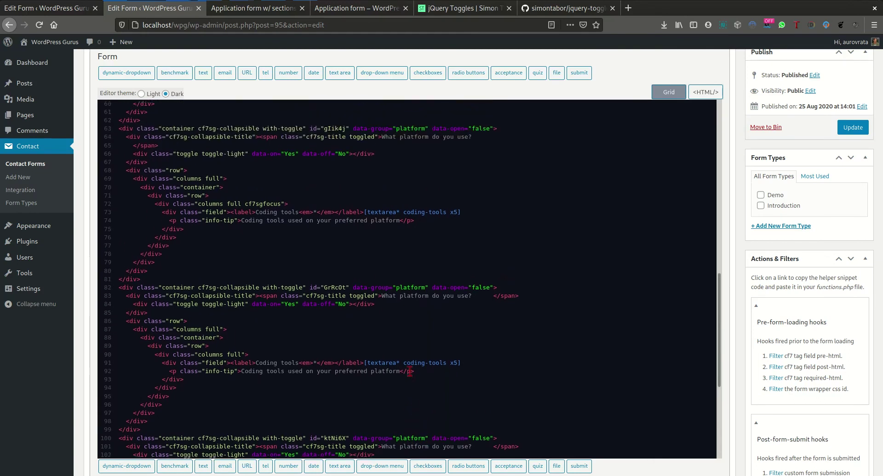
double_click(481, 157)
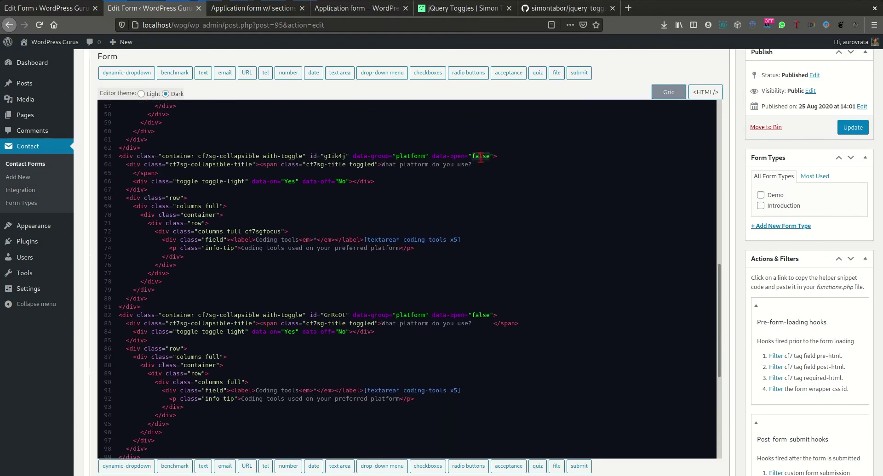
type("tru")
double_click(335, 156)
type("windows")
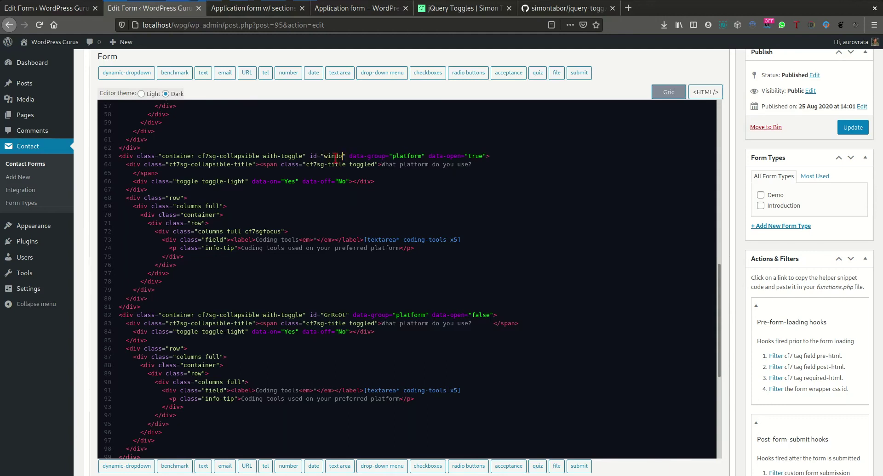
- Set the id of the second platform section to "linux" and of the third to "mac"
double_click(335, 316)
type("linux")
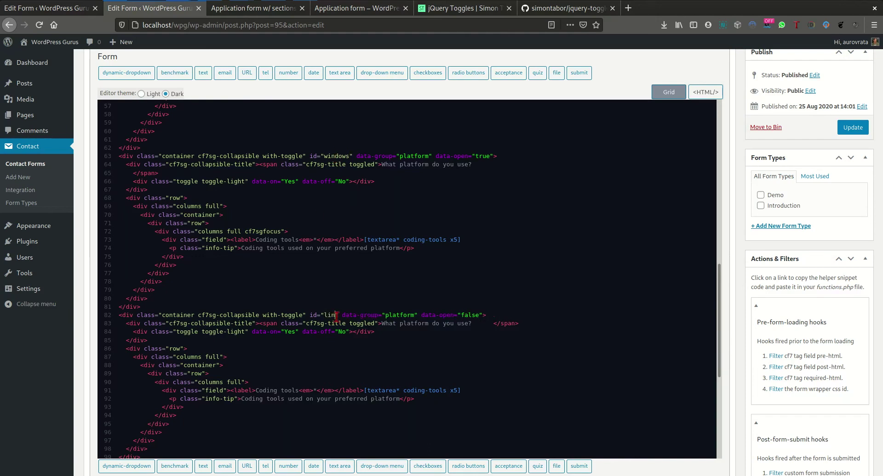
scroll(335, 316, "down", 3)
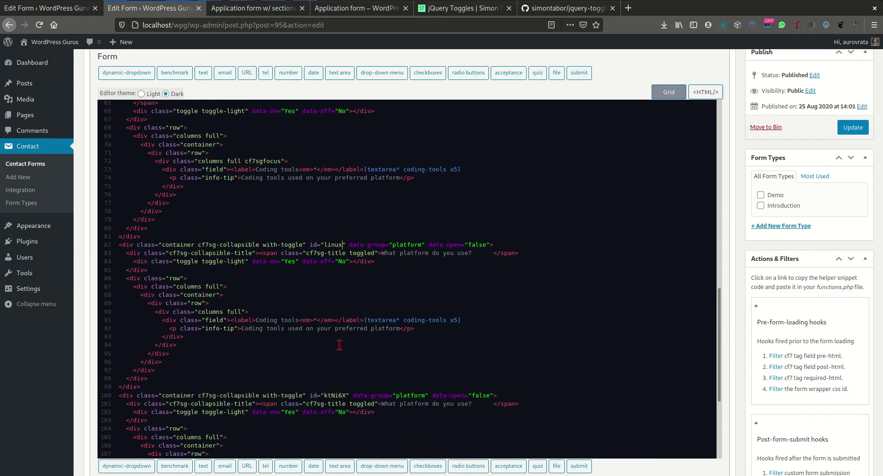
double_click(335, 395)
type("mac")
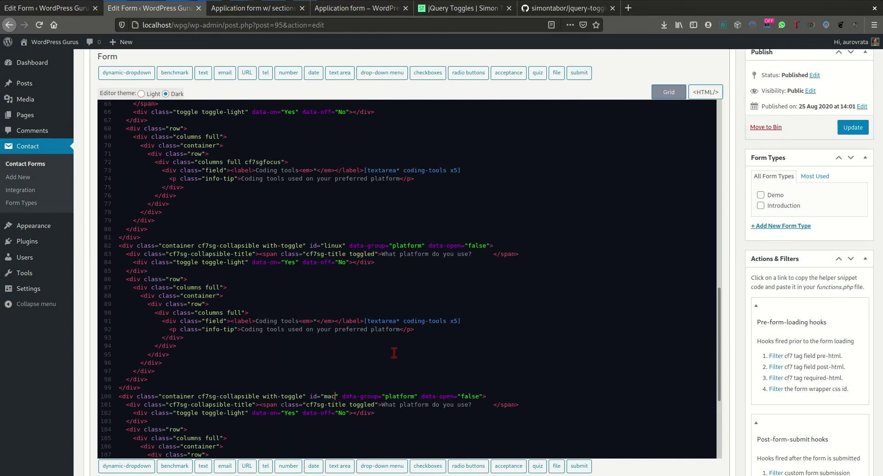
- Set both the data-on and data-off labels of the windows section's toggle to "Windows"
scroll(394, 353, "up", 3)
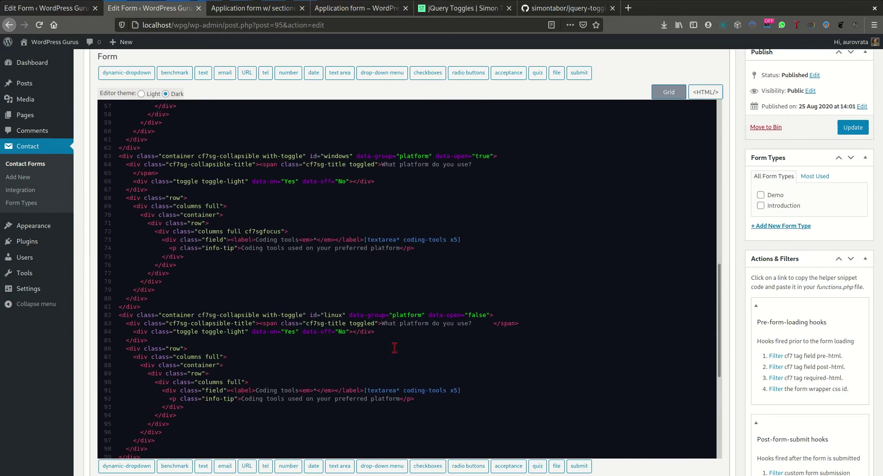
double_click(289, 180)
type("Windows")
double_click(295, 183)
key("ctrl+c")
left_click(357, 180)
double_click(356, 180)
key("ctrl+v")
- Set both the data-on and data-off labels of the linux section's toggle to "Linux"
scroll(348, 334, "down", 2)
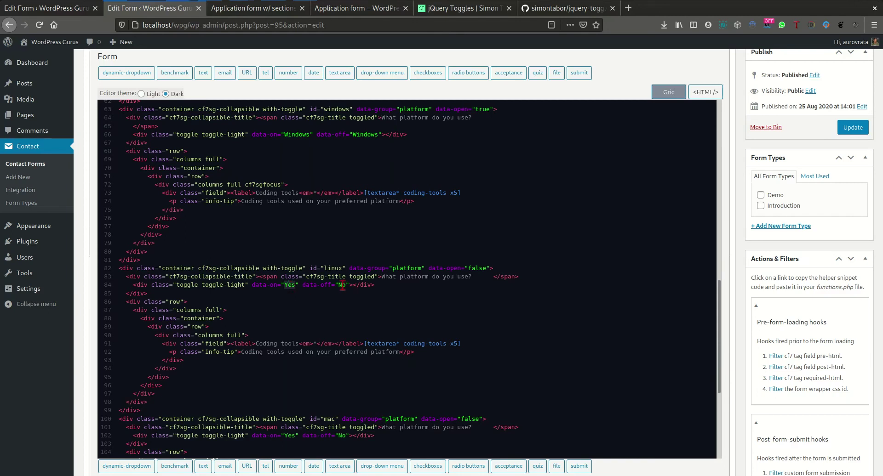
type("Linux")
type("Linux")
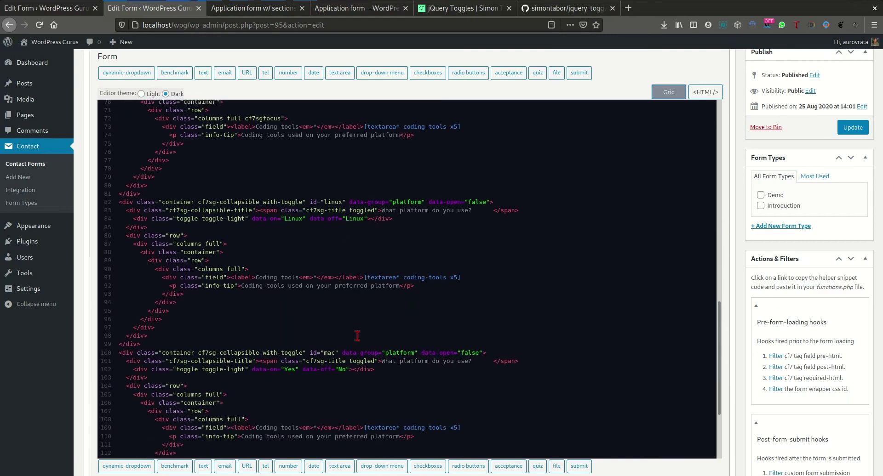
scroll(347, 284, "down", 3)
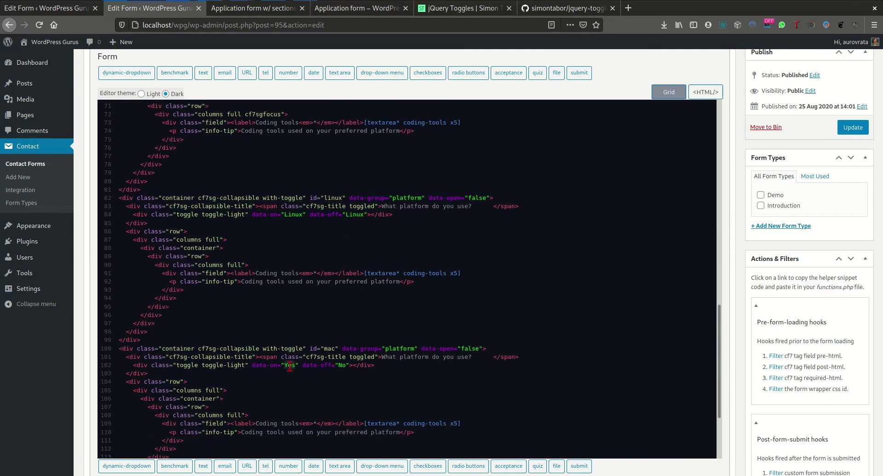
- Set both the data-on and data-off labels of the mac section's toggle to "Mac" and update the form
double_click(290, 366)
type("Mac")
key("BackSpace")
type("Mac")
left_click(858, 127)
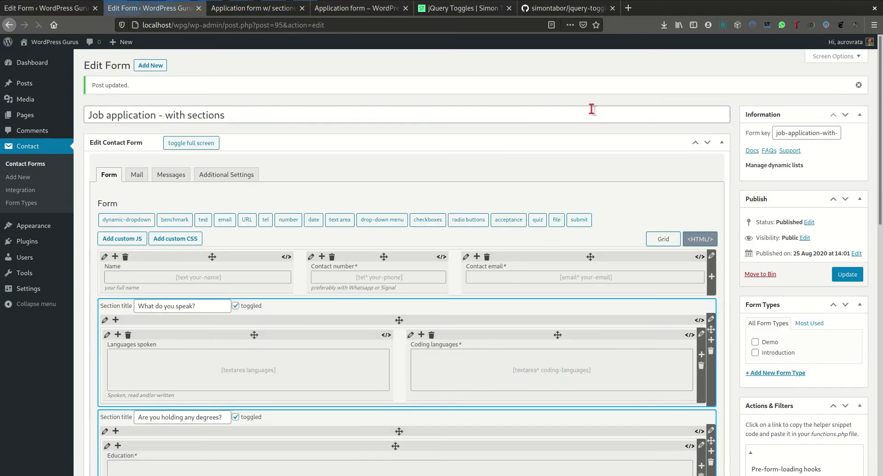
- Review the saved form's sections, switch to the application form page with sections, and reload it to examine the platform toggles
scroll(655, 303, "down", 3)
scroll(653, 301, "down", 4)
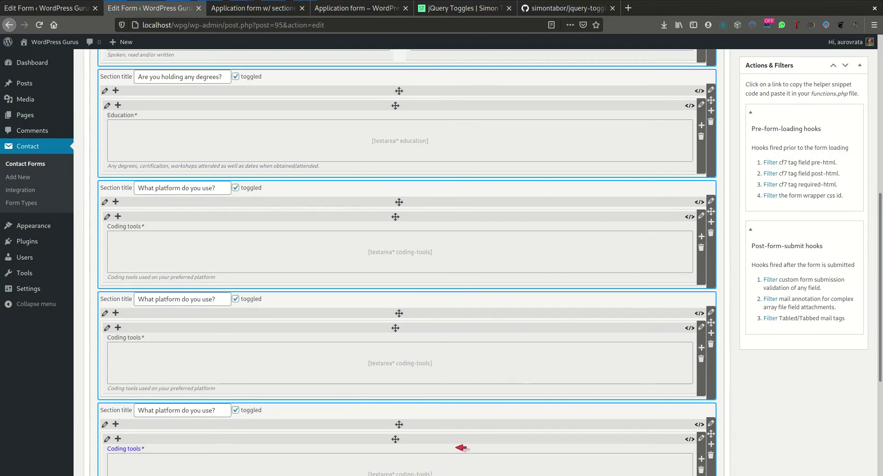
scroll(502, 328, "up", 4)
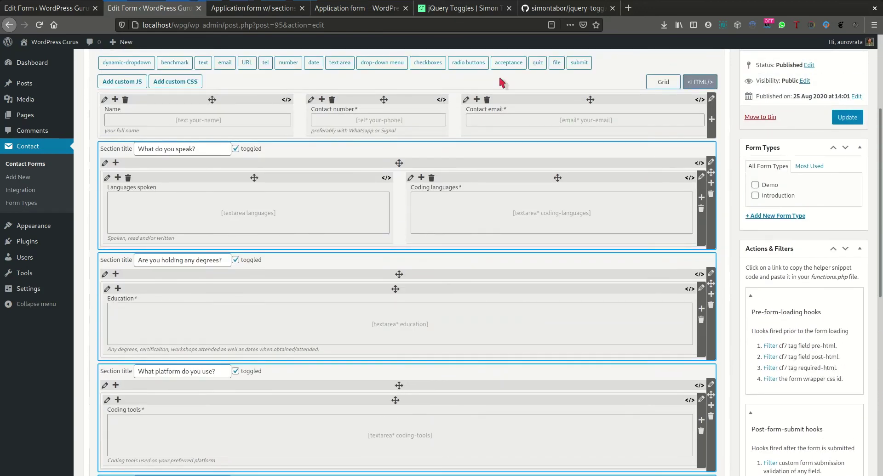
left_click(263, 10)
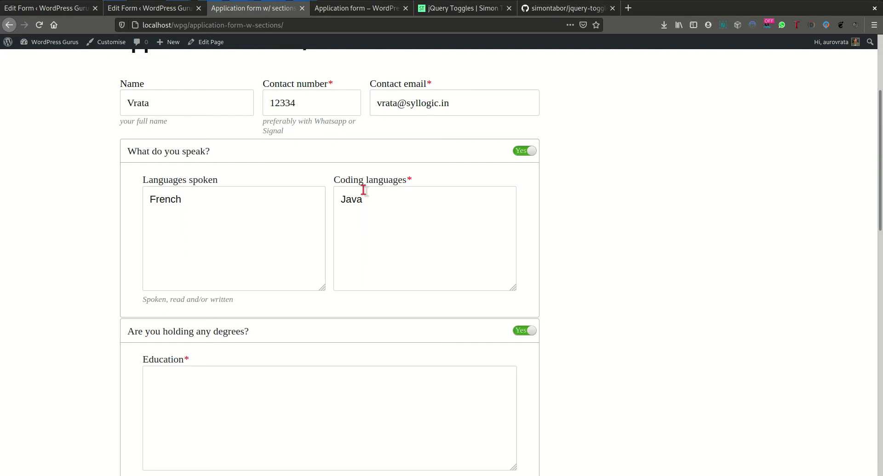
left_click(39, 25)
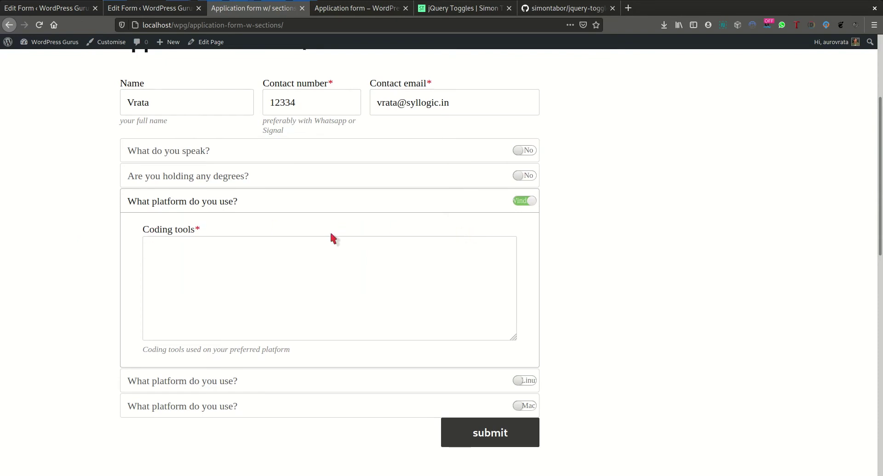
scroll(329, 231, "down", 2)
scroll(364, 256, "up", 1)
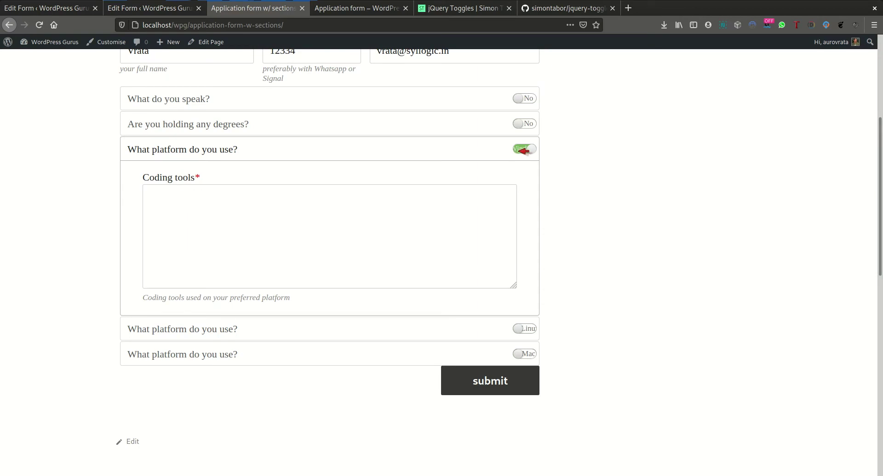
- Test the grouped platform toggles by switching on Linux, Mac and Linux again, and place the cursor in its coding tools field
left_click(527, 329)
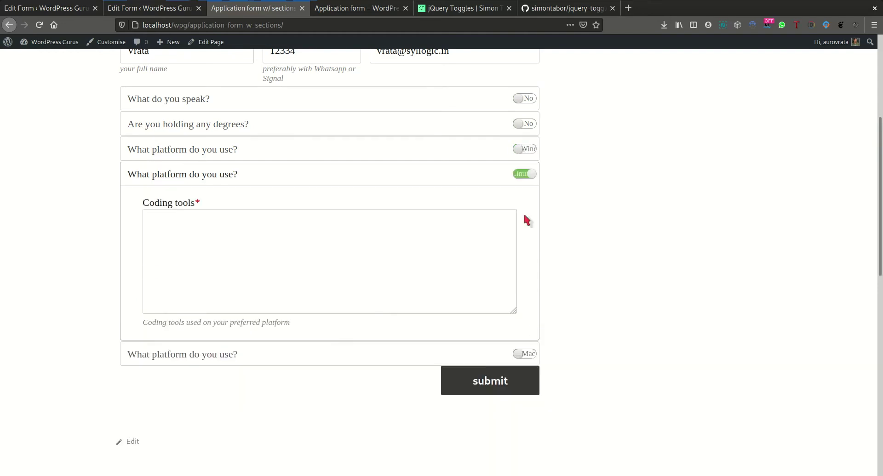
left_click(528, 354)
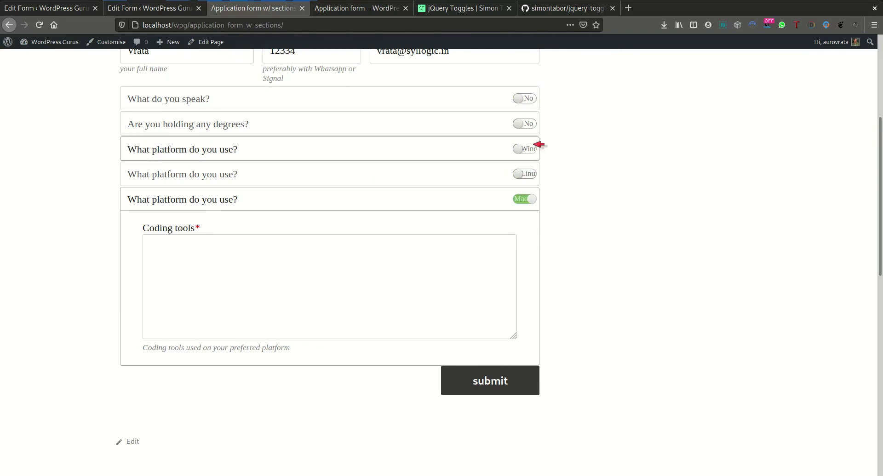
left_click(531, 173)
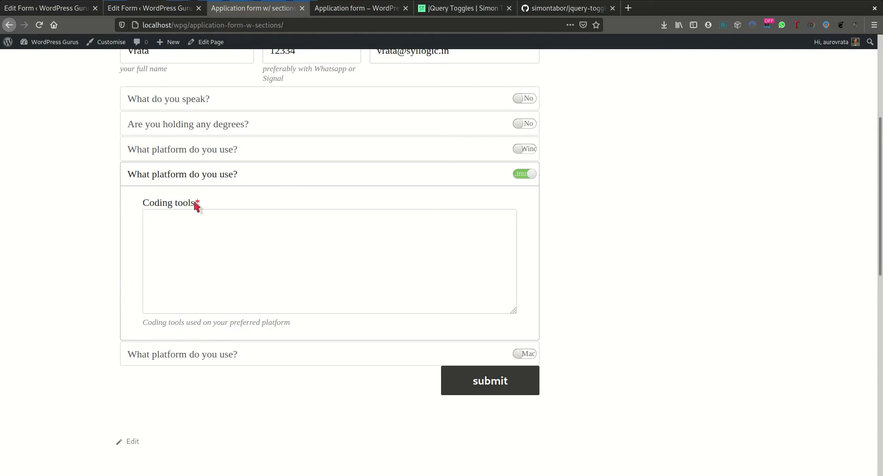
left_click(218, 220)
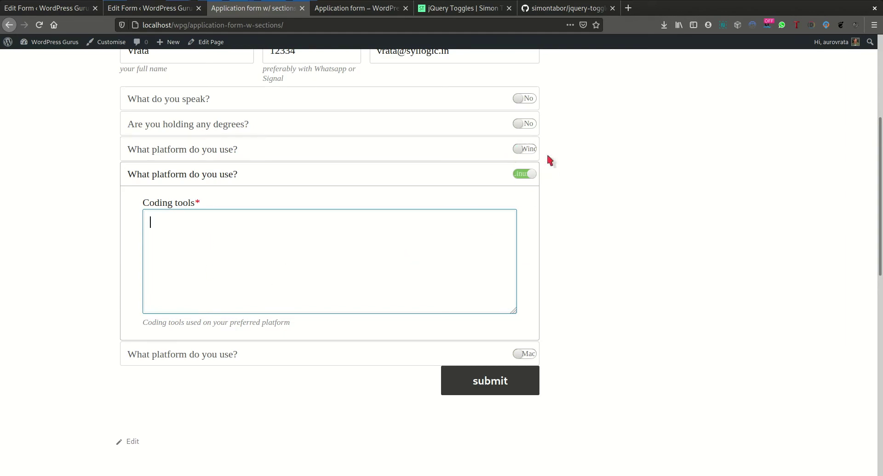
- Return to the form's HTML source and add the class "windows" to the windows section's toggle div
left_click(147, 14)
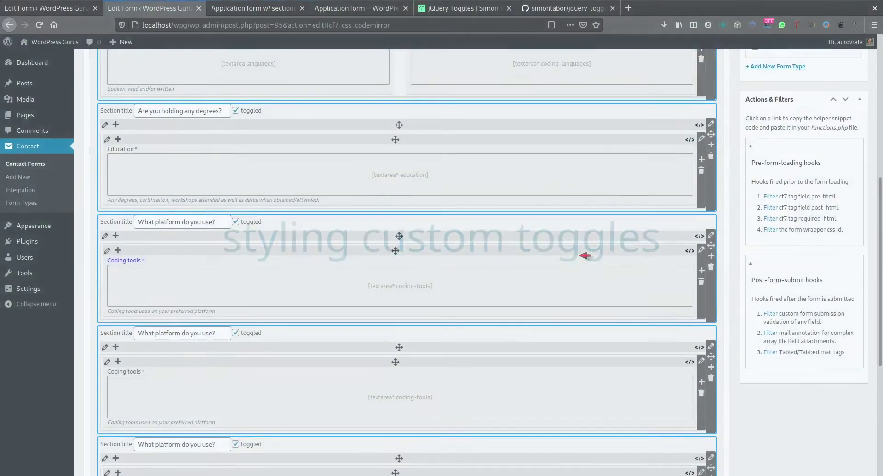
scroll(582, 255, "up", 4)
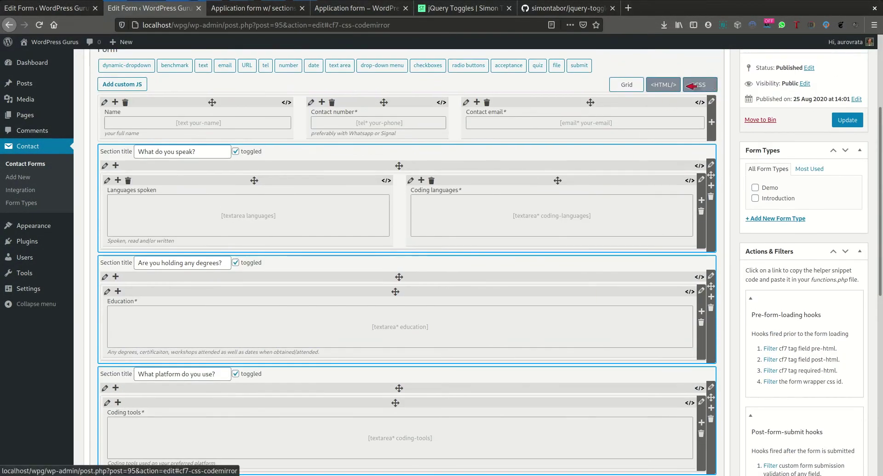
left_click(663, 85)
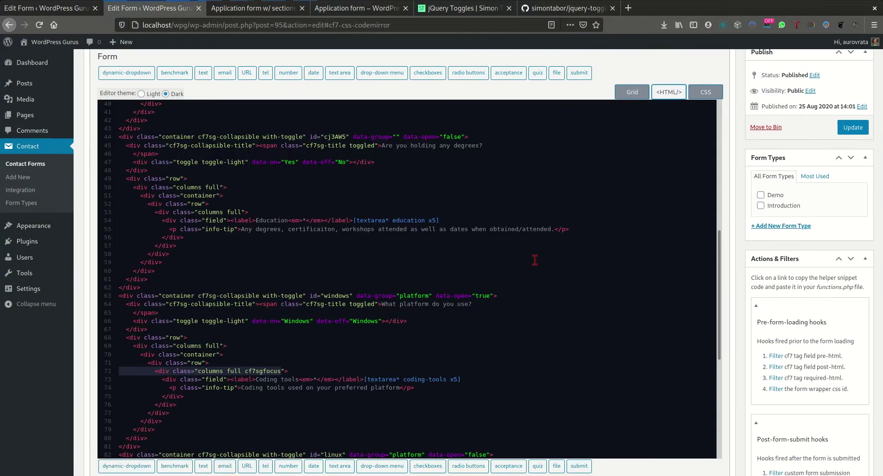
scroll(371, 346, "down", 1)
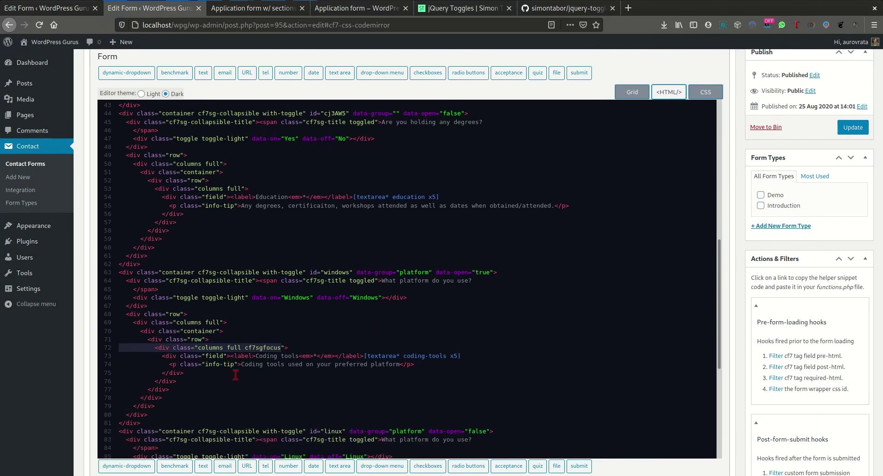
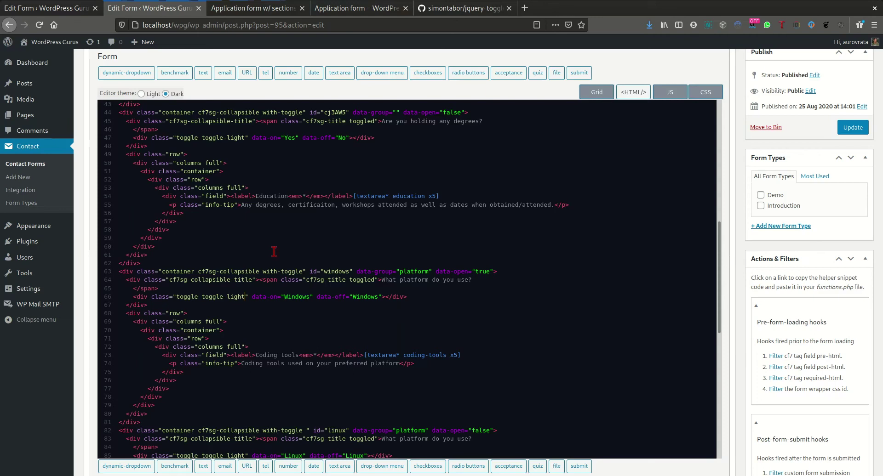
type("windows")
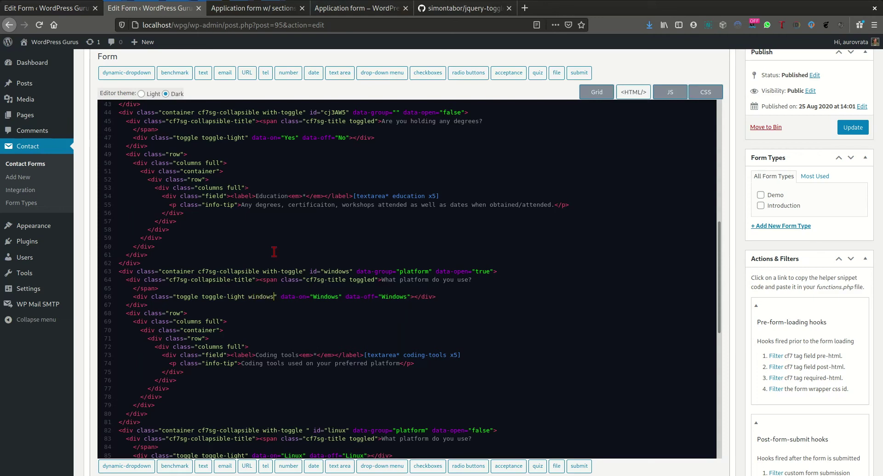
- Add the class "linux" to the linux section's toggle div and "mac" to the mac section's toggle div
scroll(277, 266, "down", 3)
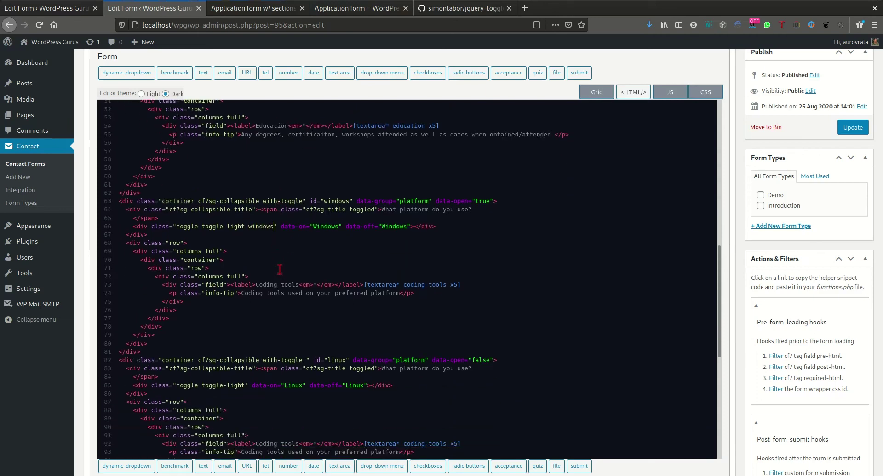
left_click(243, 385)
type("linux")
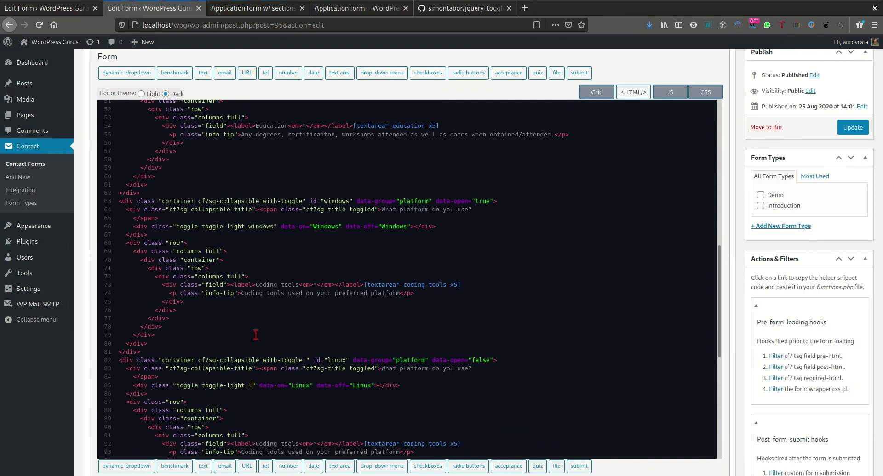
scroll(257, 335, "down", 6)
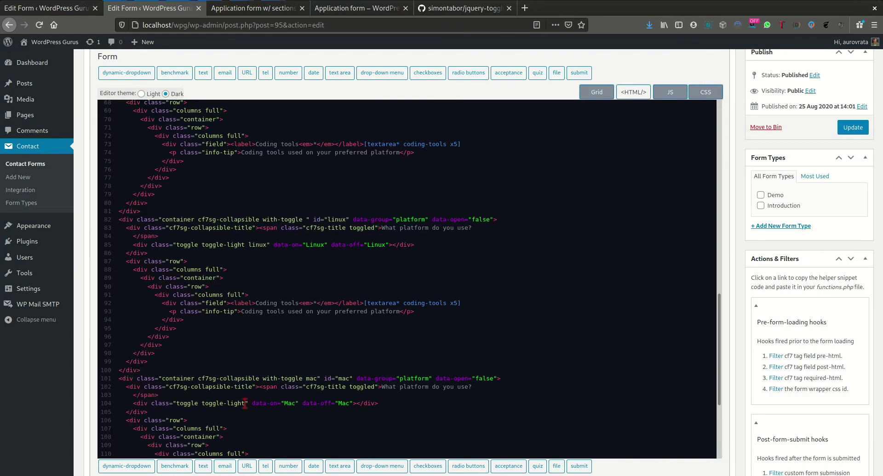
left_click_drag(248, 404, 246, 395)
key("Right")
type("mac")
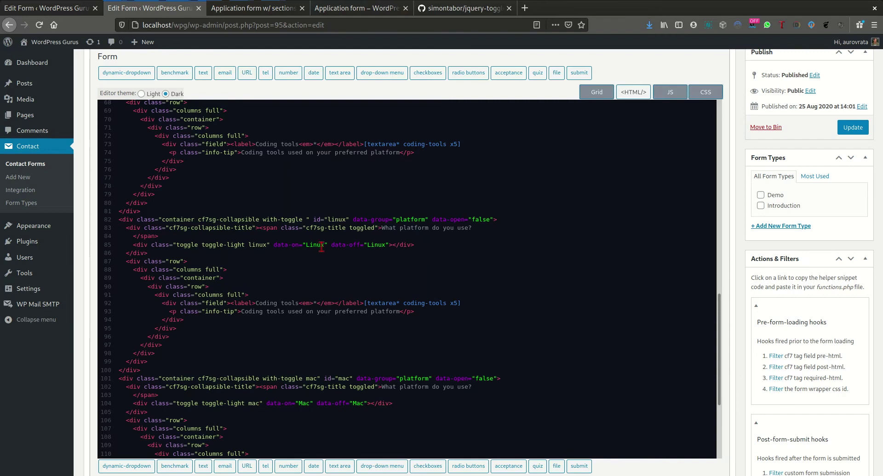
scroll(322, 248, "up", 3)
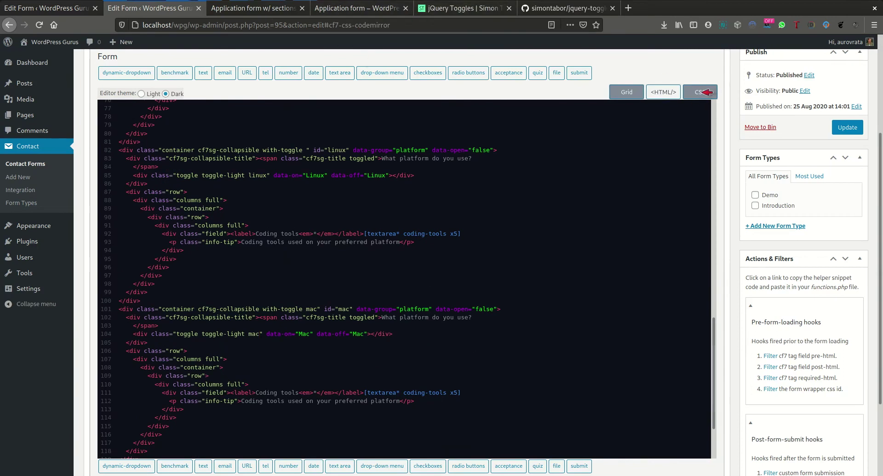
- In the form's CSS, enter the rule ".toggle.mac{ width:60px; }" three times, each on its own line
left_click(703, 92)
left_click(238, 93)
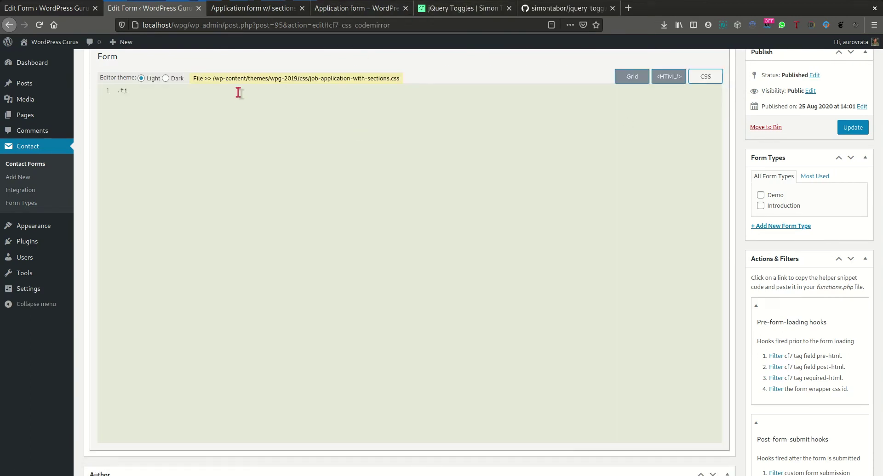
type("ggle.mac{ width:60px;")
type(".toggle.mac{ width:60px; }")
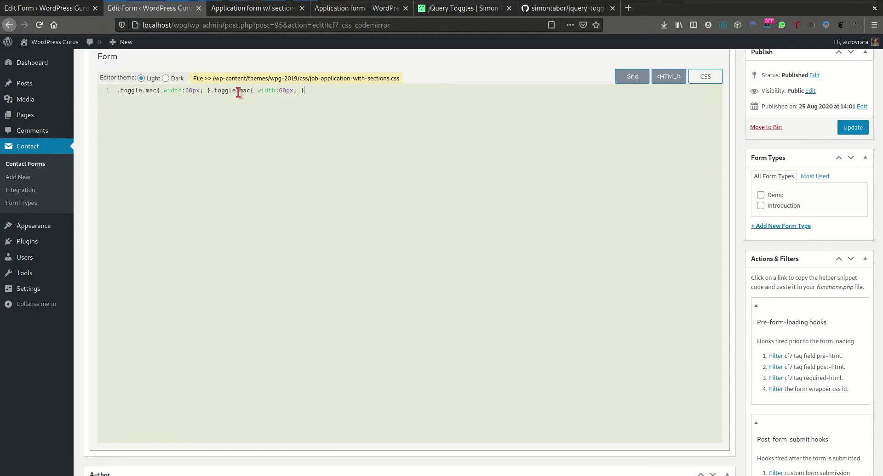
left_click(211, 88)
key("Return")
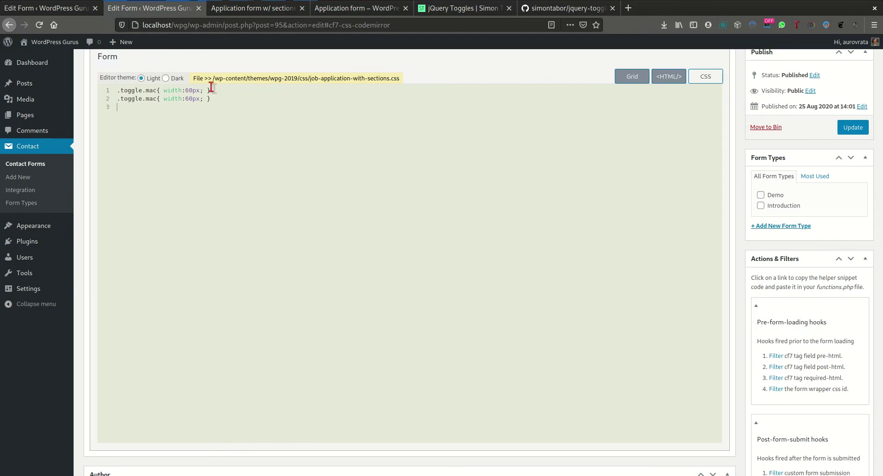
type(".toggle.mac{ width:60px; }")
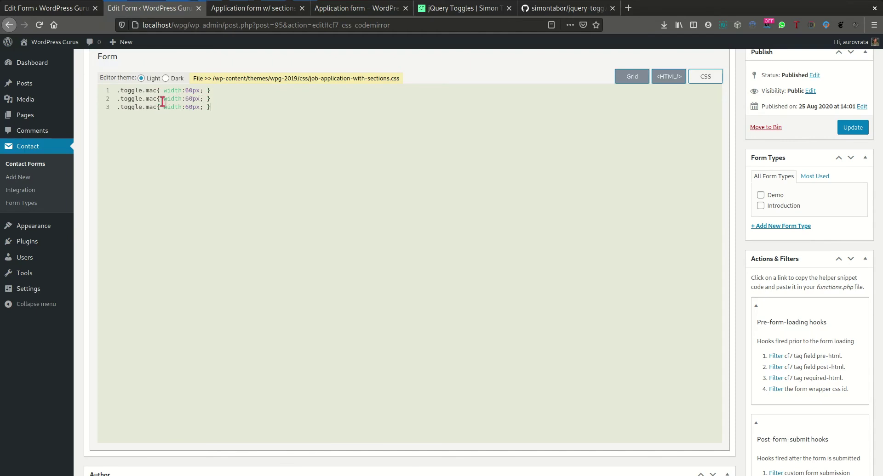
- Change the second CSS rule's selector to .toggle.linux and its width to 80px
key("BackSpace")
key("BackSpace")
key("BackSpace")
type("linux")
key("BackSpace")
type("8")
- Change the third CSS rule to .toggle.windows with a width of 100px and update the form
double_click(151, 106)
type("windows")
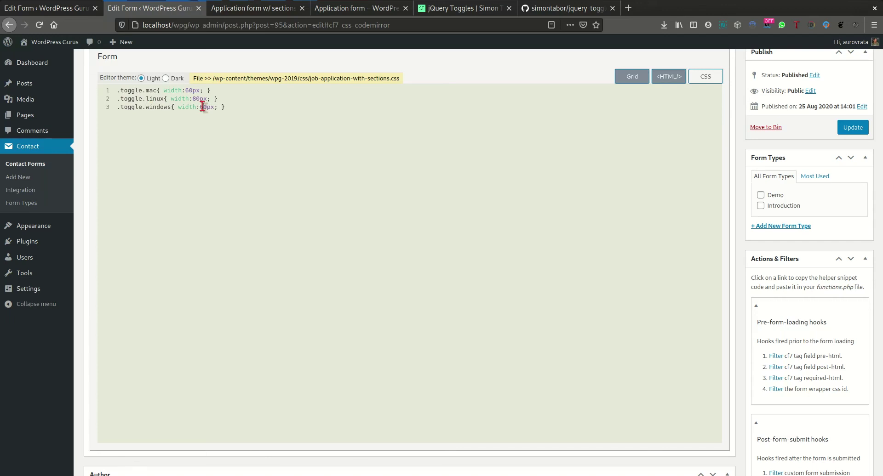
key("BackSpace")
type("10")
left_click(854, 129)
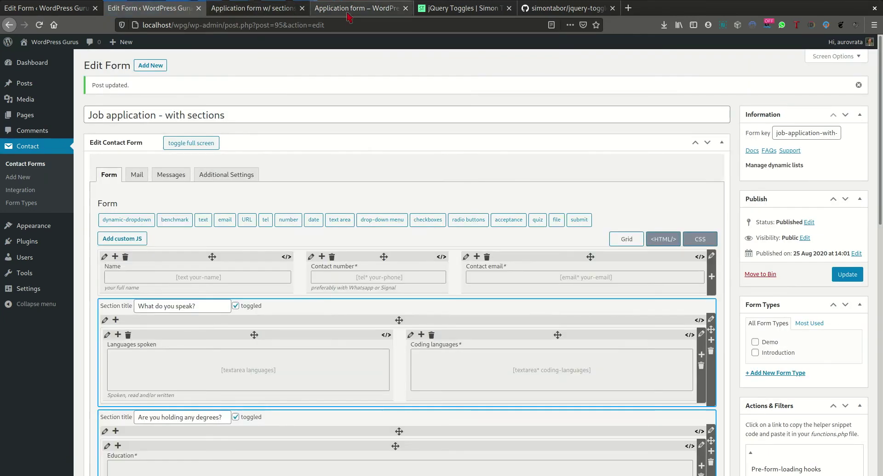
- Open the application form page with sections and check the widths and labels of the Windows, Linux and Mac toggles
left_click(253, 8)
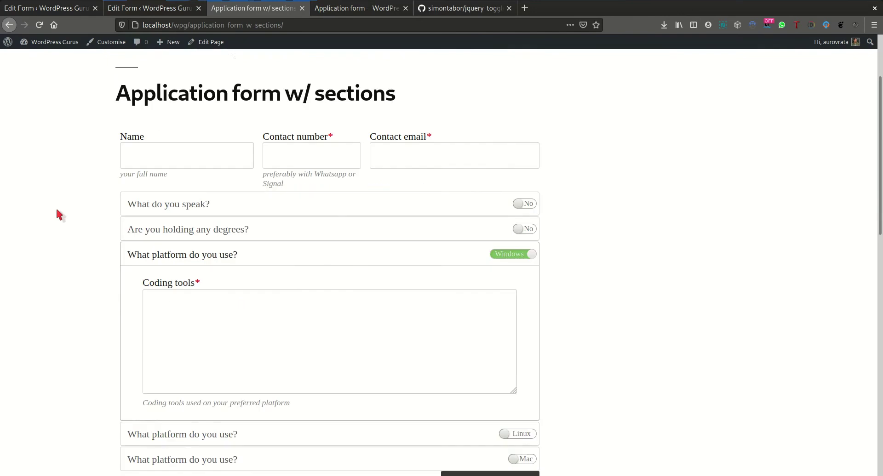
scroll(56, 207, "down", 1)
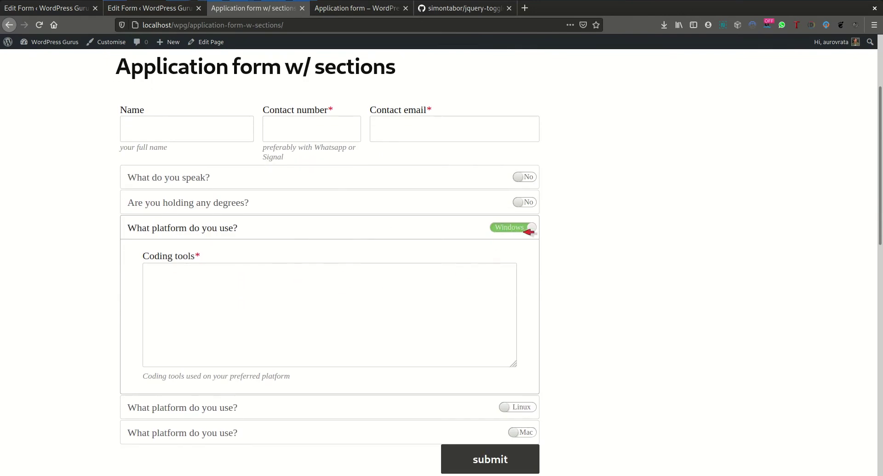
scroll(534, 367, "down", 2)
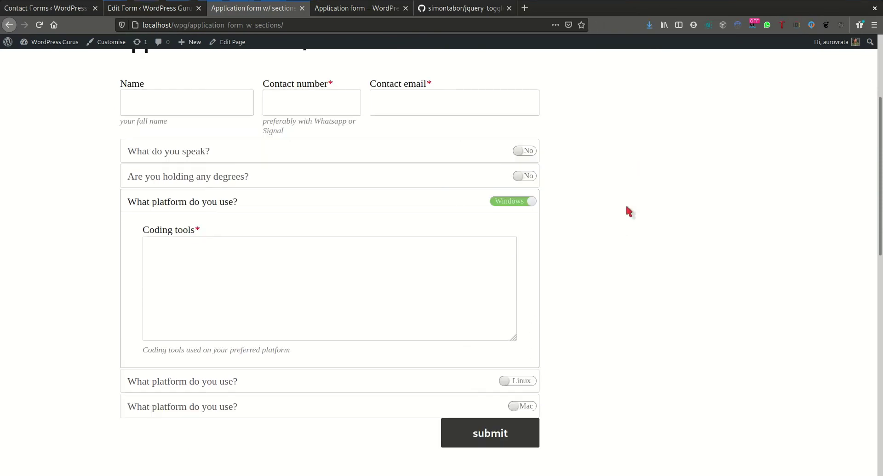
scroll(640, 225, "up", 2)
scroll(641, 225, "down", 2)
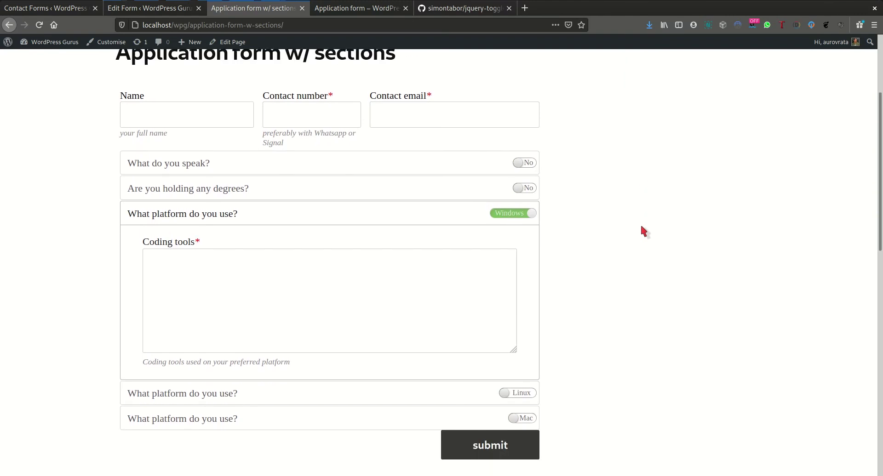
scroll(643, 226, "up", 1)
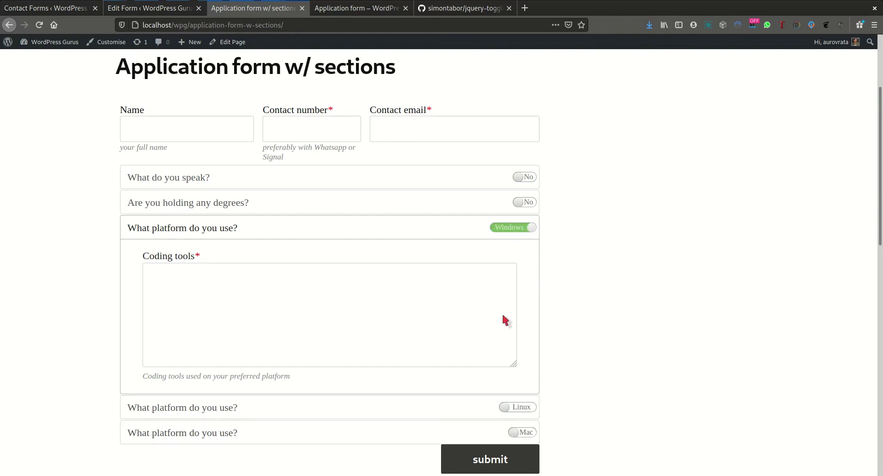
- Inspect the Windows toggle in the browser's developer tools and show the CSS rules of its active toggle-on element
right_click(511, 229)
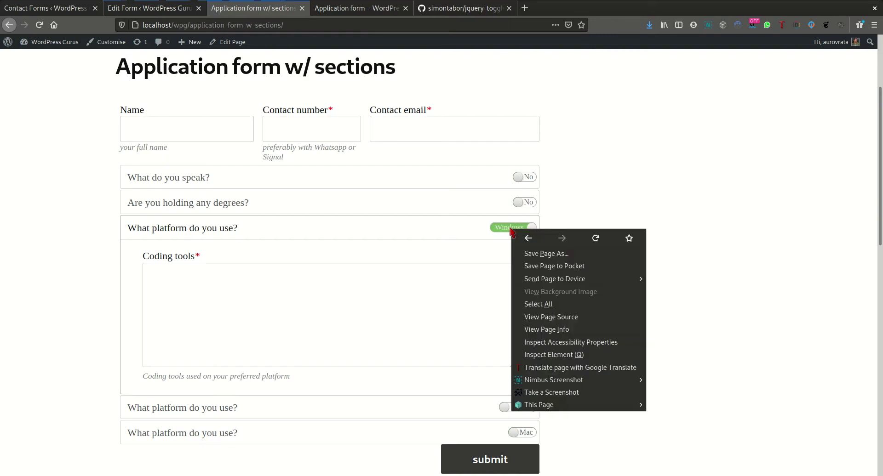
left_click(551, 355)
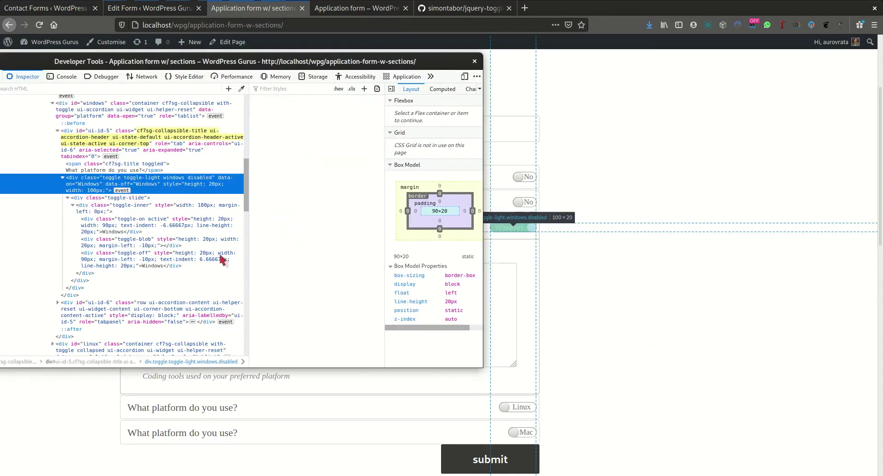
left_click(130, 225)
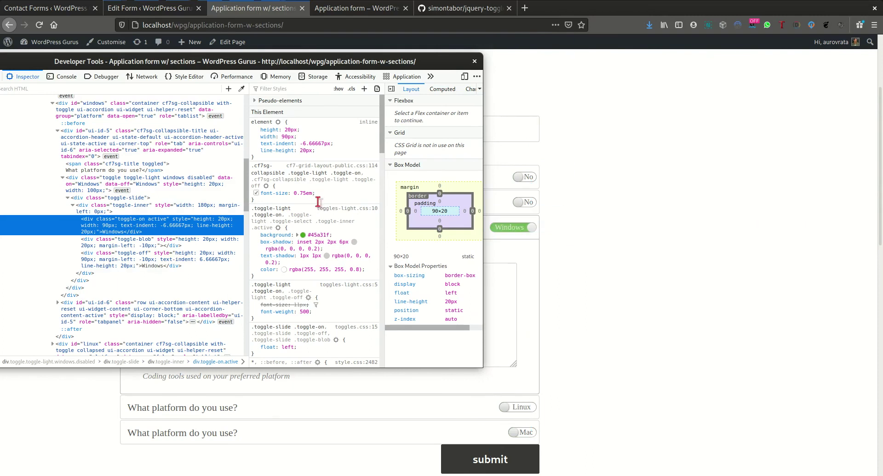
- Add a new .toggle-on.active CSS rule for the Windows toggle with a font-size of 18px
left_click(364, 89)
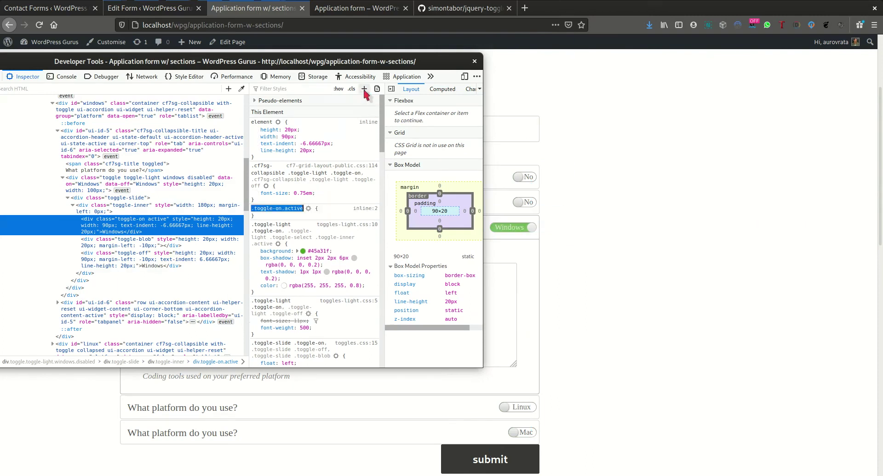
left_click(320, 210)
left_click(320, 211)
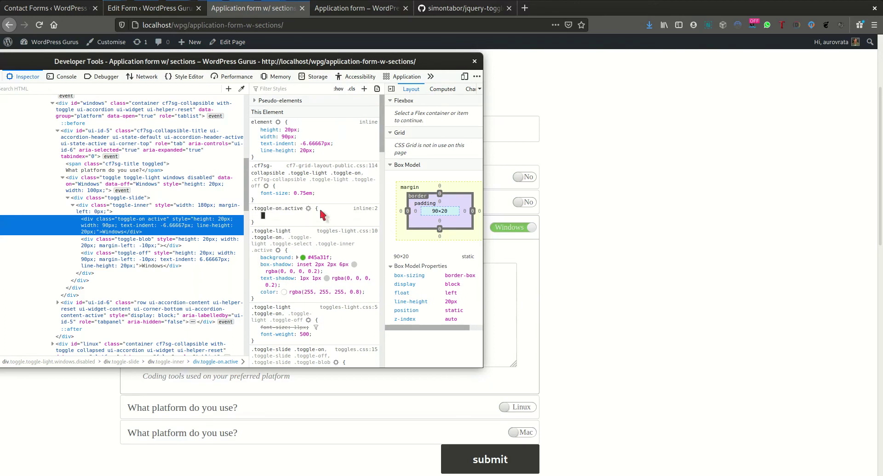
type("font-size")
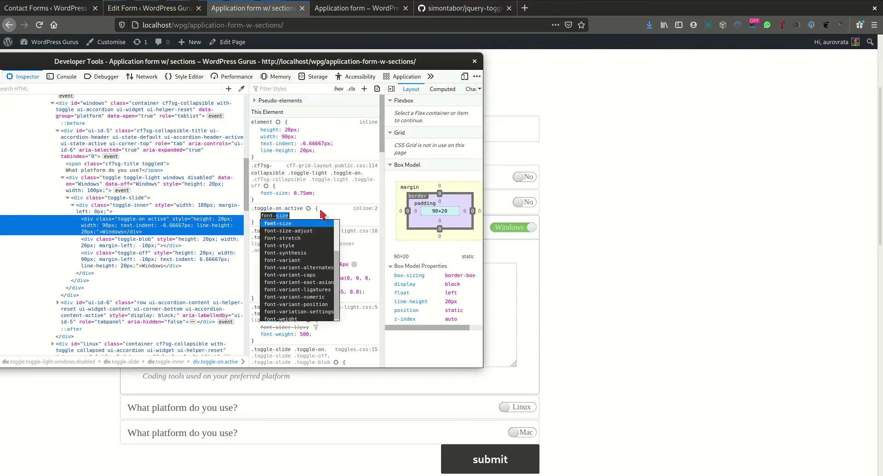
key("Tab")
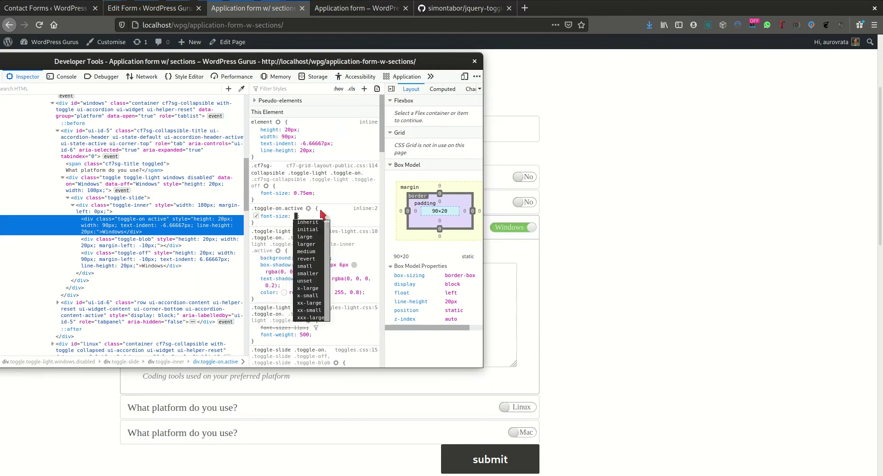
type("18")
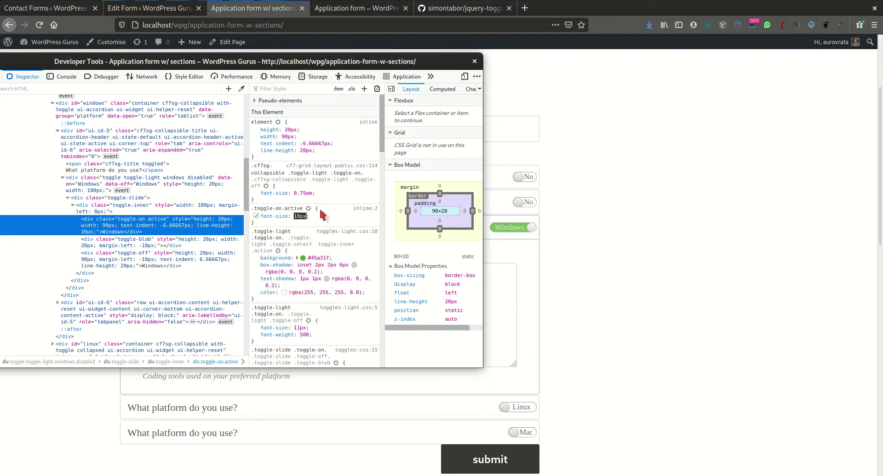
key("Return")
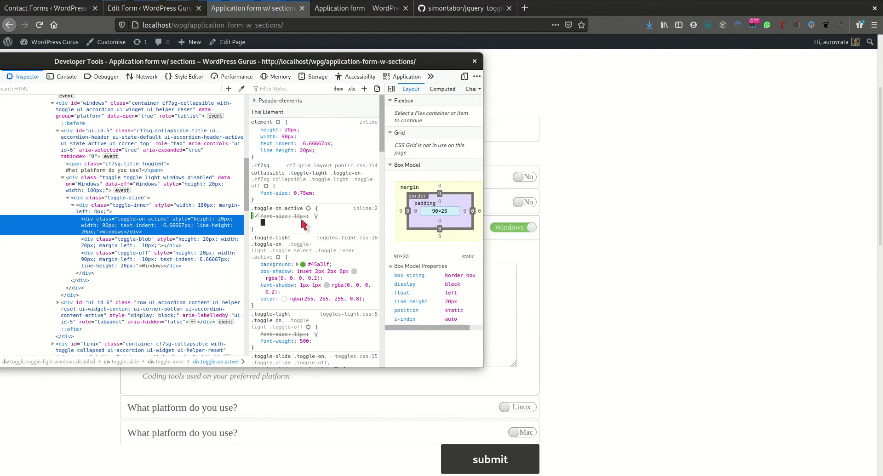
- Add font-weight: bold to the .toggle-on.active rule and switch that declaration off and on to compare the Windows label
type("font")
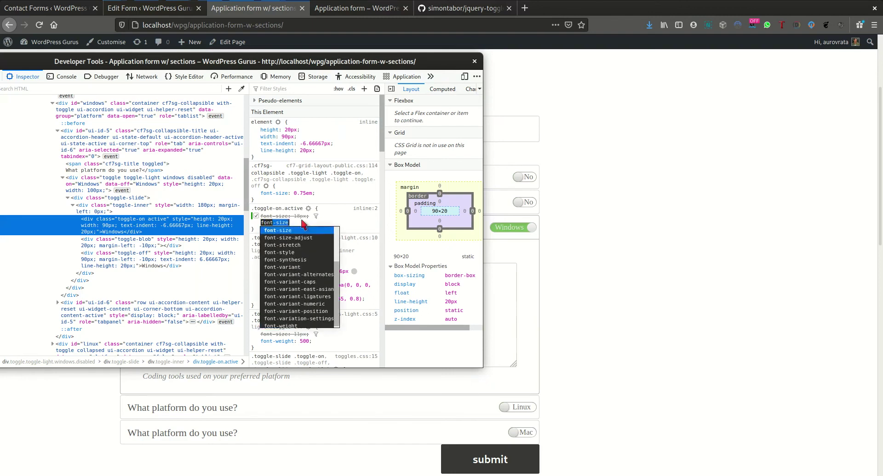
type("-weight")
key("Tab")
type("b")
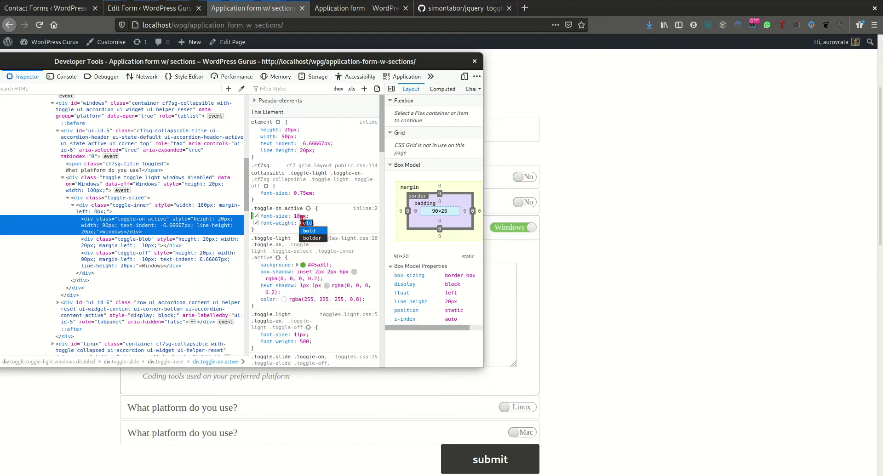
key("Return")
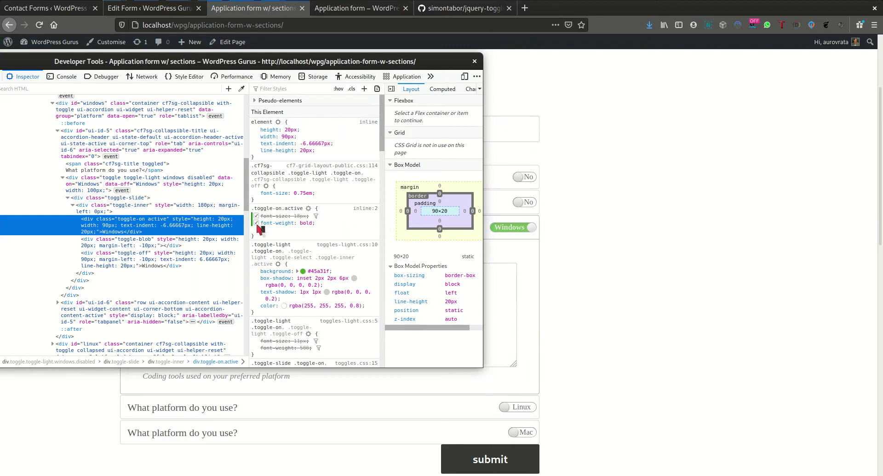
left_click(257, 225)
left_click(256, 223)
left_click(257, 223)
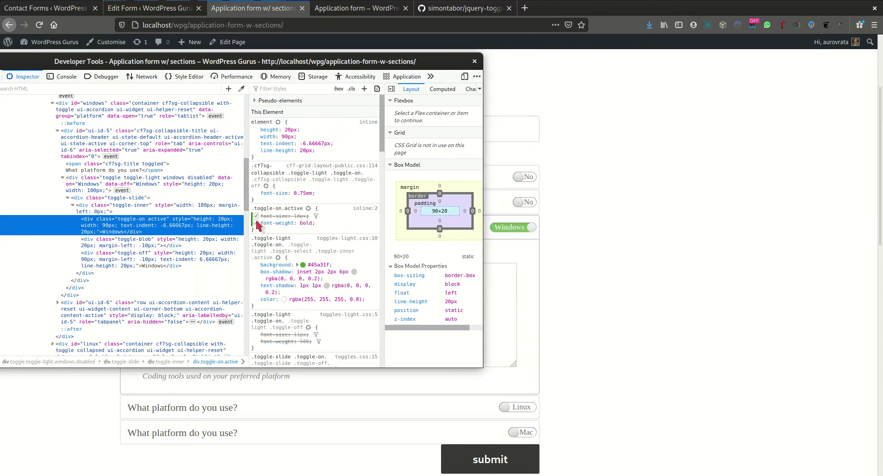
left_click(257, 223)
left_click(256, 223)
scroll(338, 312, "down", 2)
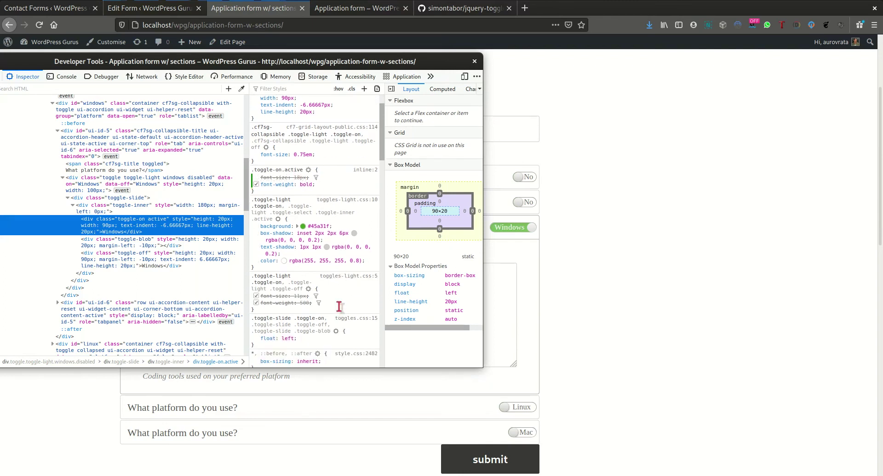
- Try to make the new .toggle-on.active rule more specific with .toggles.disabled and look for it among the element's rules
scroll(338, 310, "up", 2)
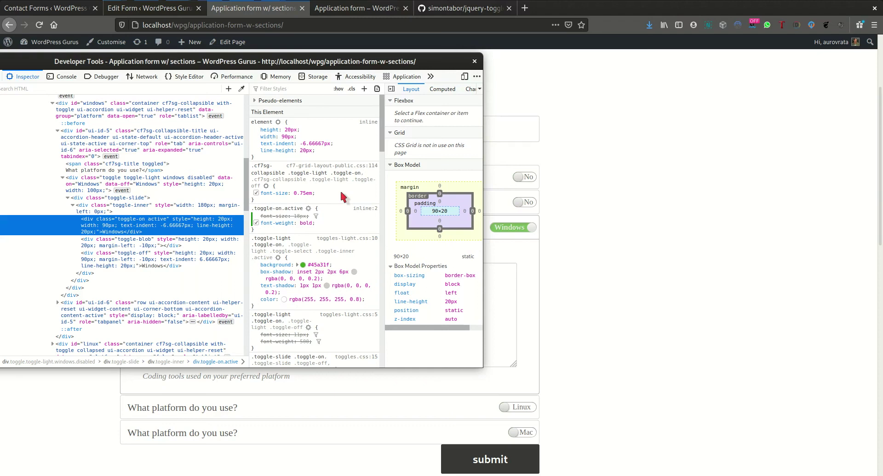
left_click(553, 261)
left_click(289, 211)
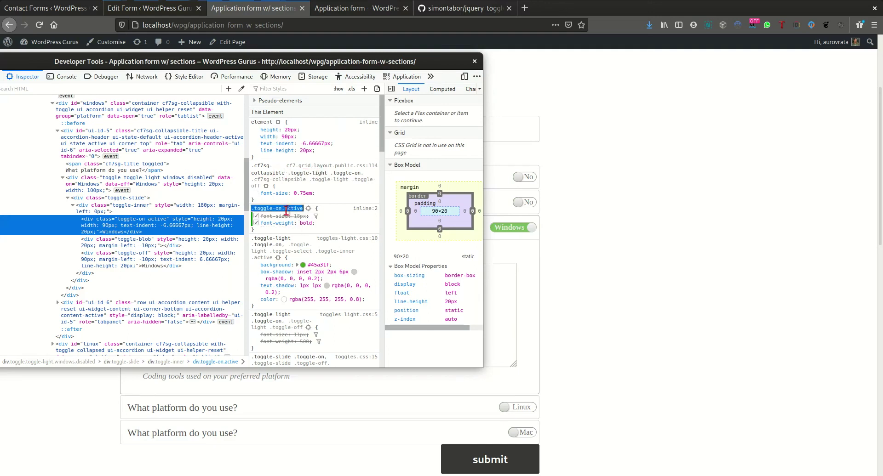
left_click(253, 209)
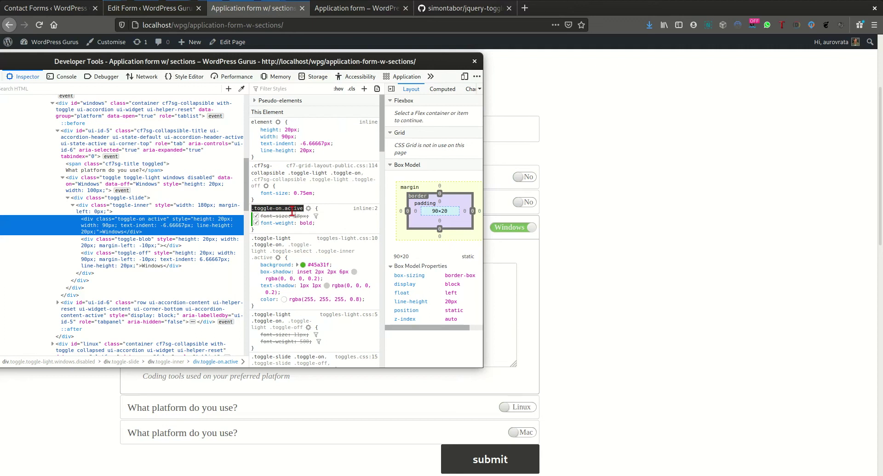
type(".toggles.disabled")
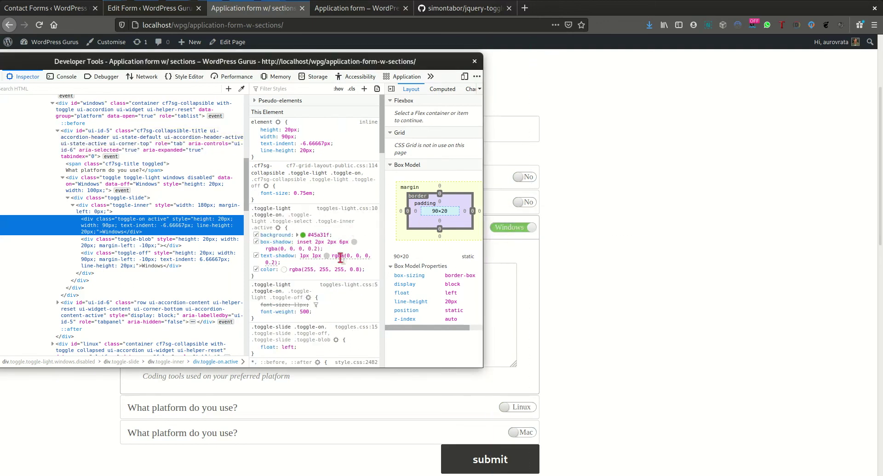
left_click(342, 243)
scroll(305, 271, "down", 4)
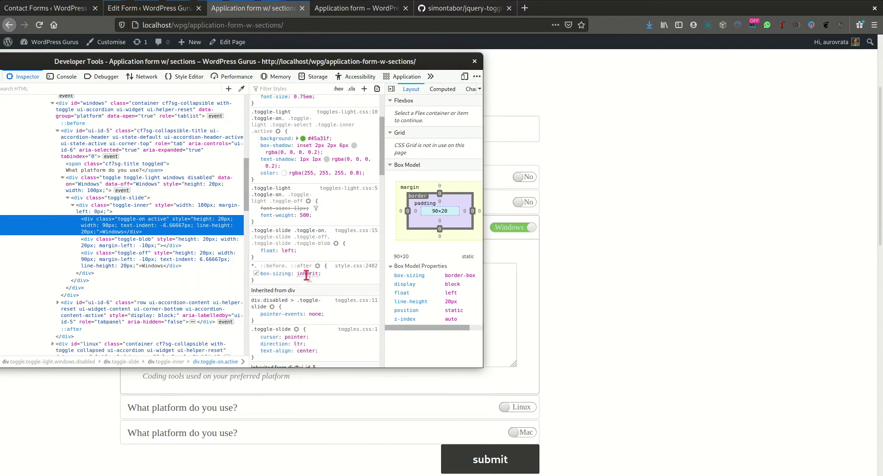
scroll(306, 275, "up", 4)
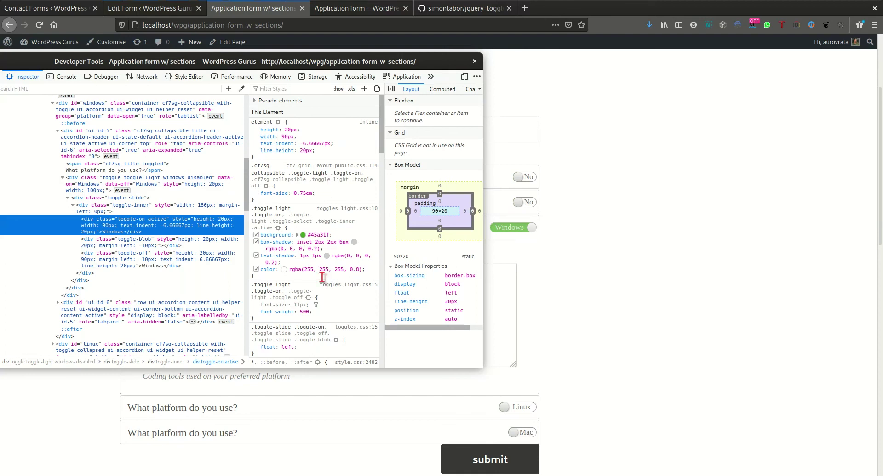
scroll(323, 277, "down", 3)
scroll(322, 276, "up", 3)
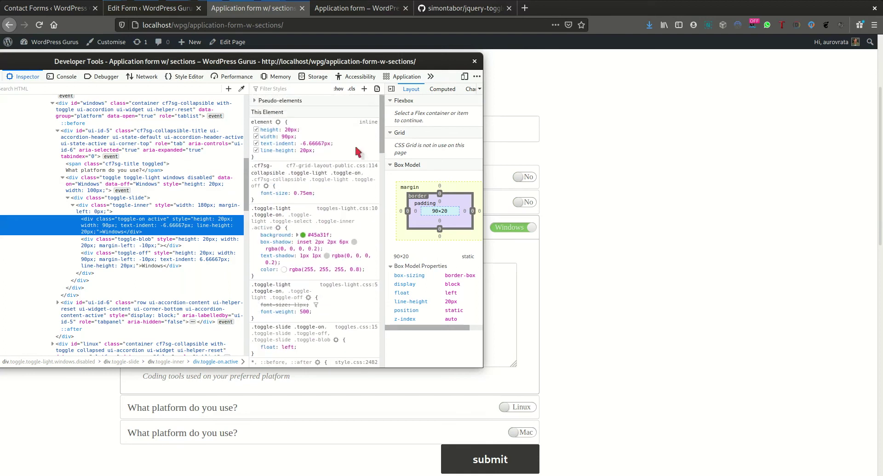
- Add another CSS rule for the active Windows toggle with the selector .toggle.disabled .toggle-on.active
left_click(364, 89)
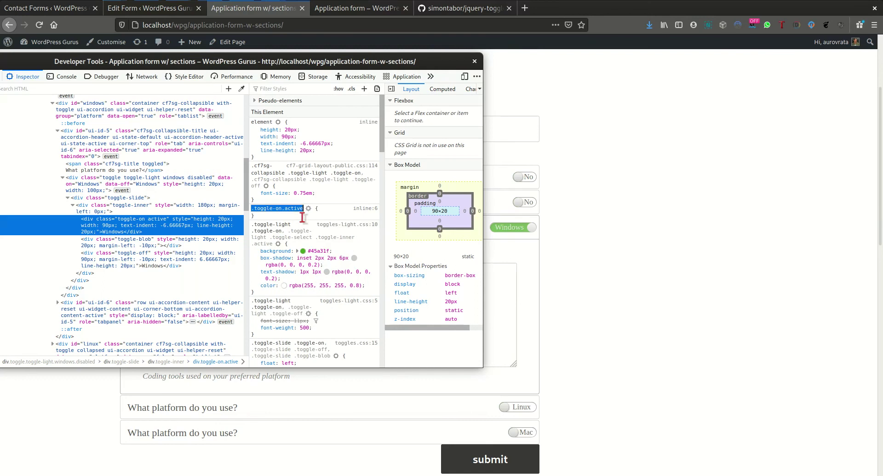
key("alt+Tab")
type(".toggle.")
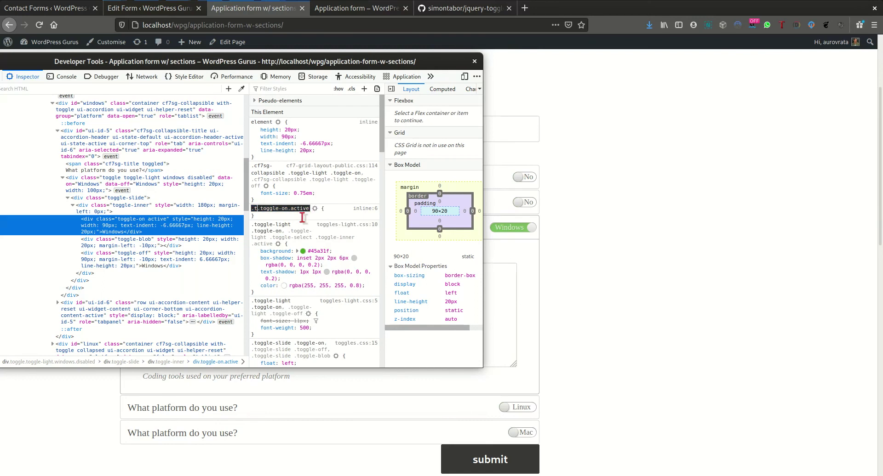
type("disable")
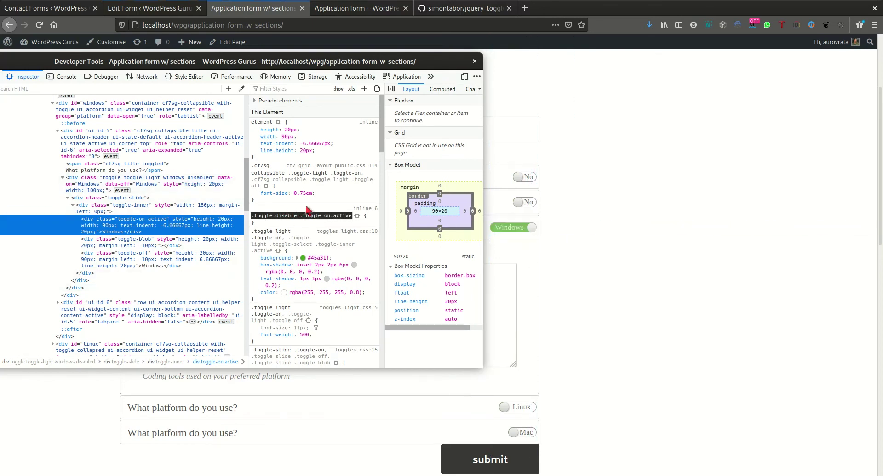
type("d")
key("Return")
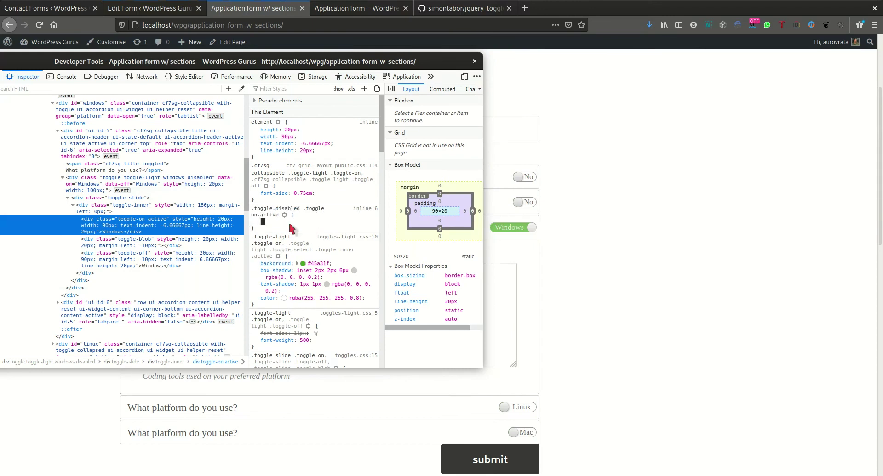
- Give the .toggle.disabled .toggle-on.active rule a font-size of 18px and a font-weight of bold
type("font-size")
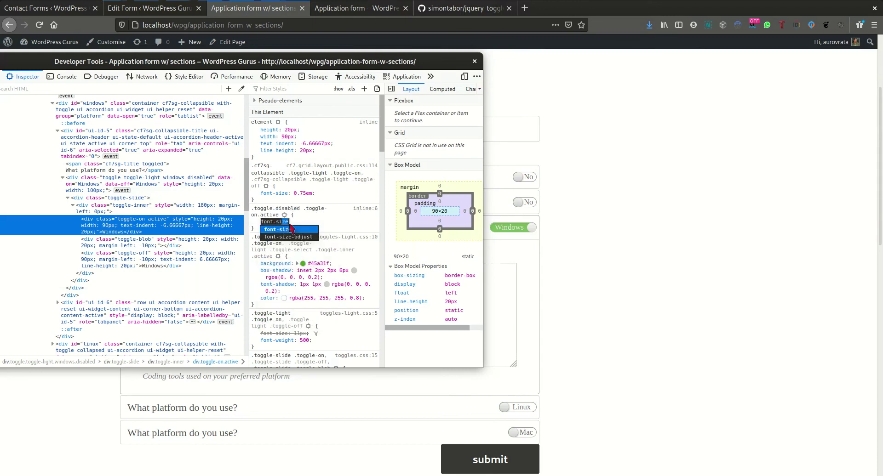
key("Tab")
type("18")
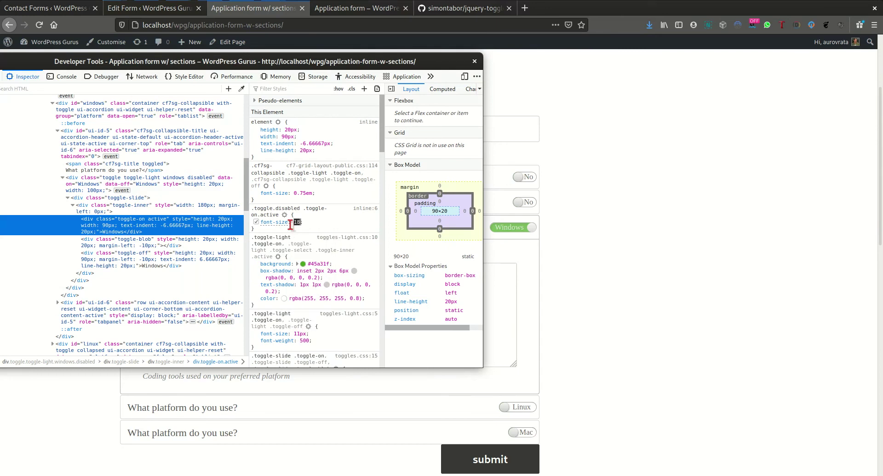
key("Return")
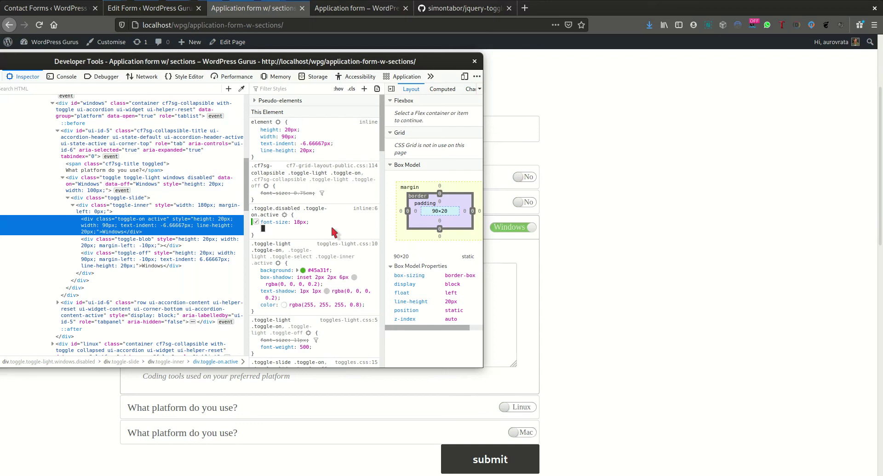
type("font-")
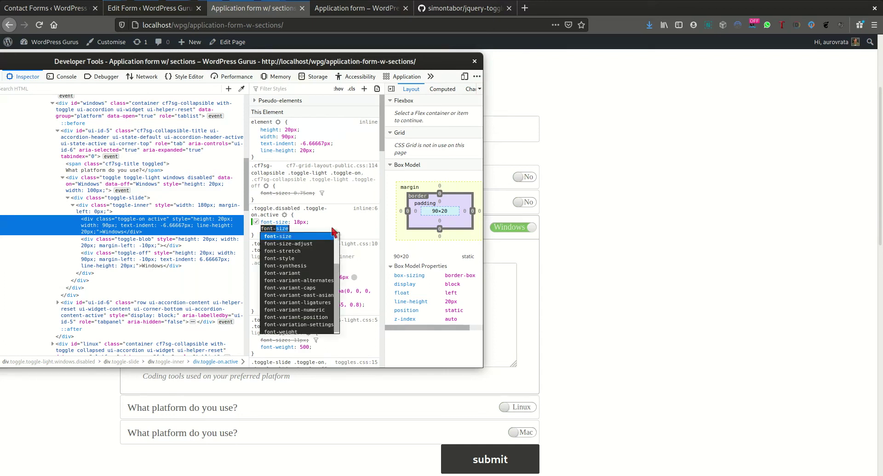
type("we")
key("Tab")
type("b")
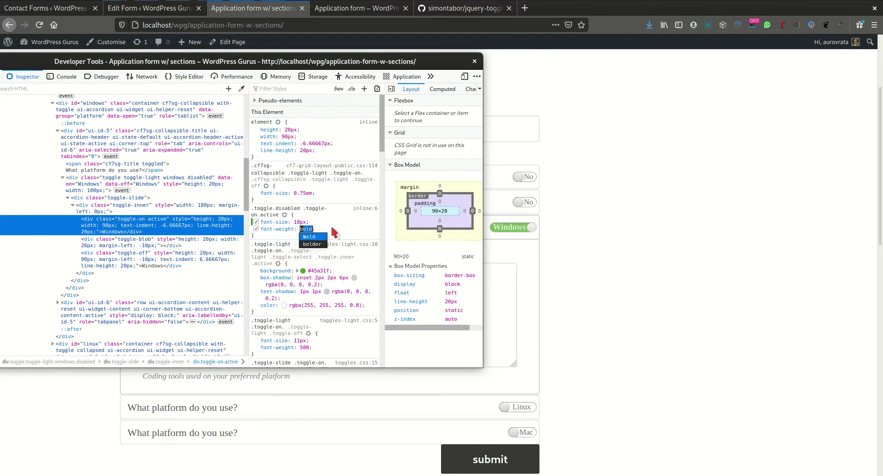
key("Return")
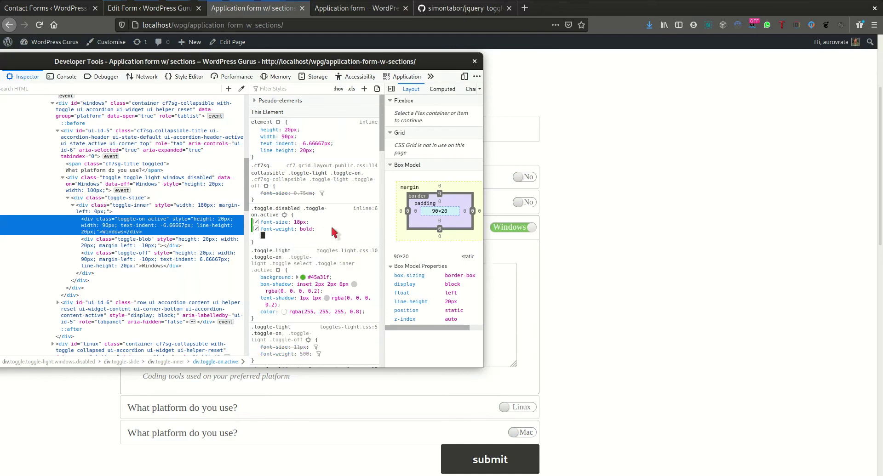
- Return to the form page and switch between the Linux and Windows sections to compare their active toggle labels
left_click(590, 250)
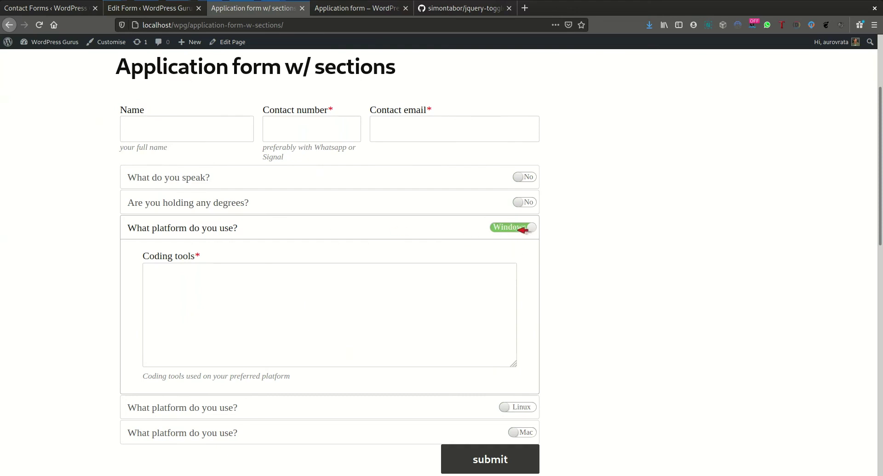
left_click(524, 407)
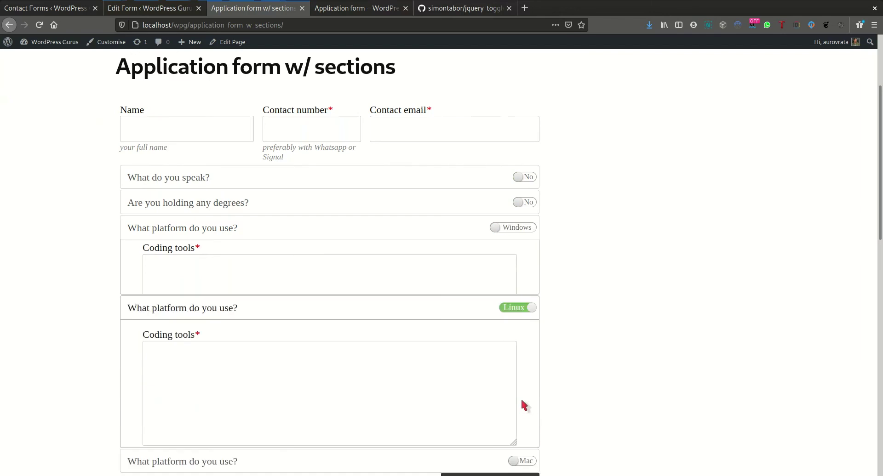
left_click(529, 228)
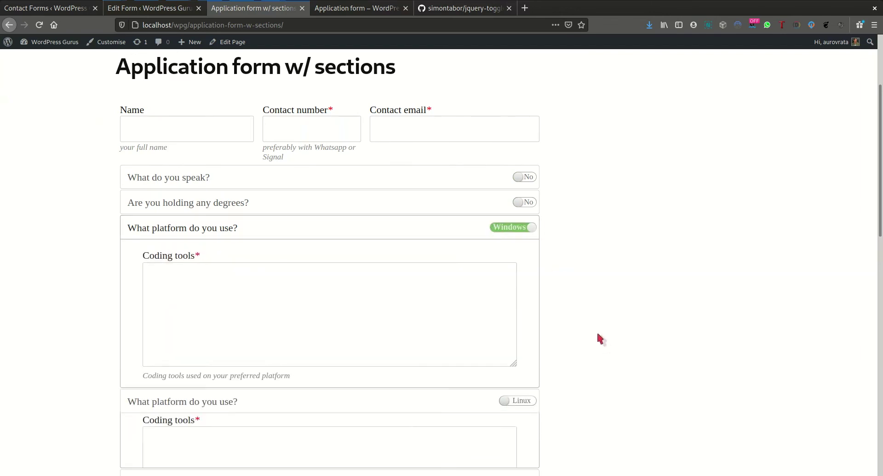
left_click(525, 406)
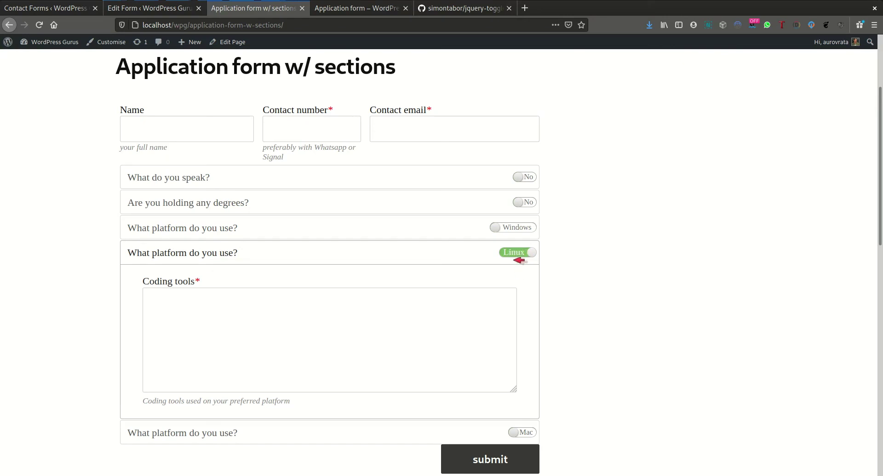
- Bring back the developer tools and examine the CSS rules of the Windows toggle-on element while Linux is active
key("ctrl+shift+i")
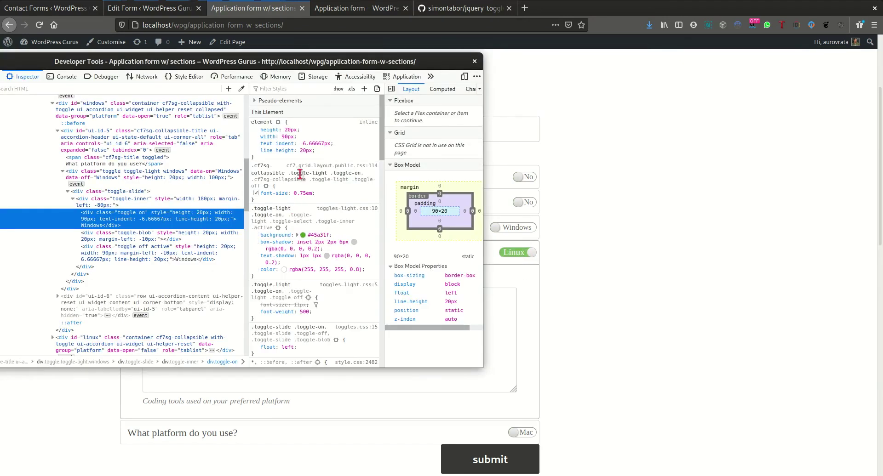
scroll(329, 227, "down", 2)
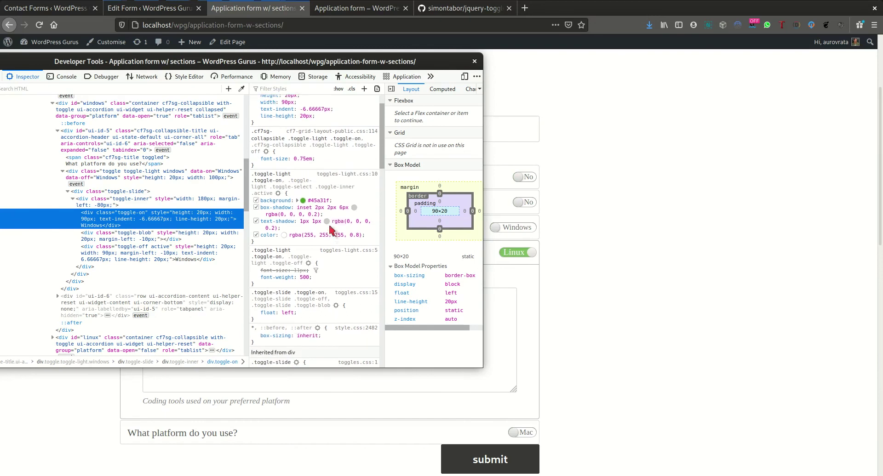
scroll(329, 229, "up", 2)
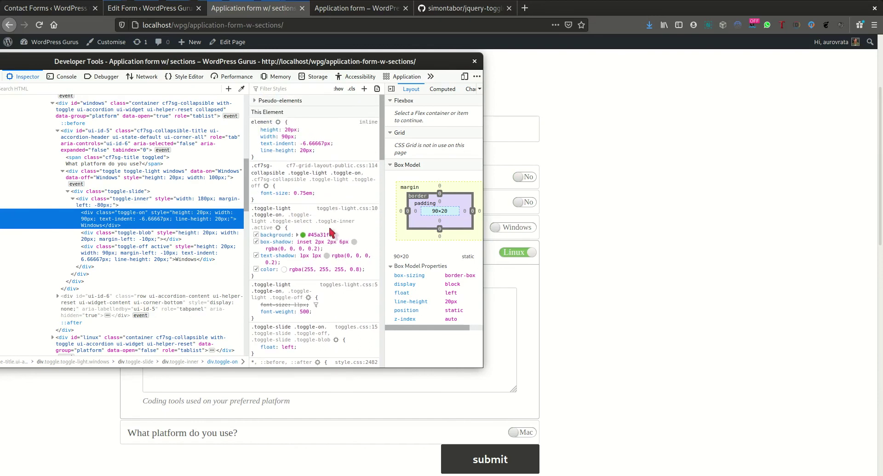
- Examine the full list of own and inherited CSS rules for the inactive Windows toggle-on element
scroll(329, 230, "down", 5)
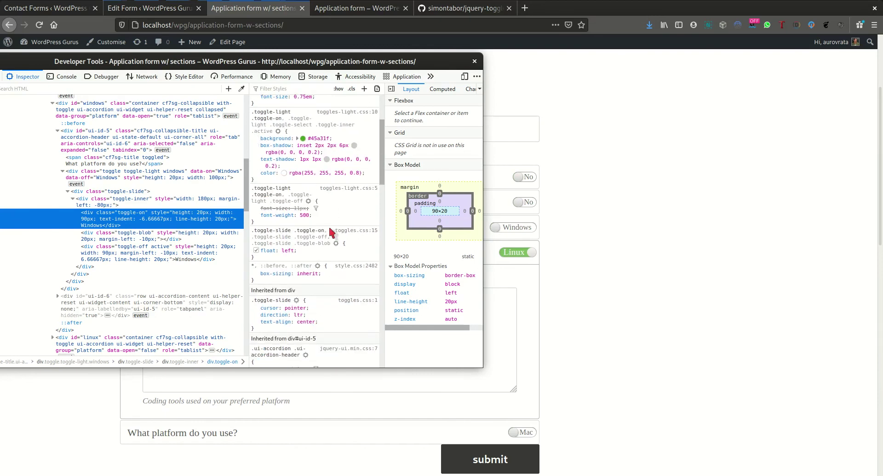
scroll(329, 225, "down", 3)
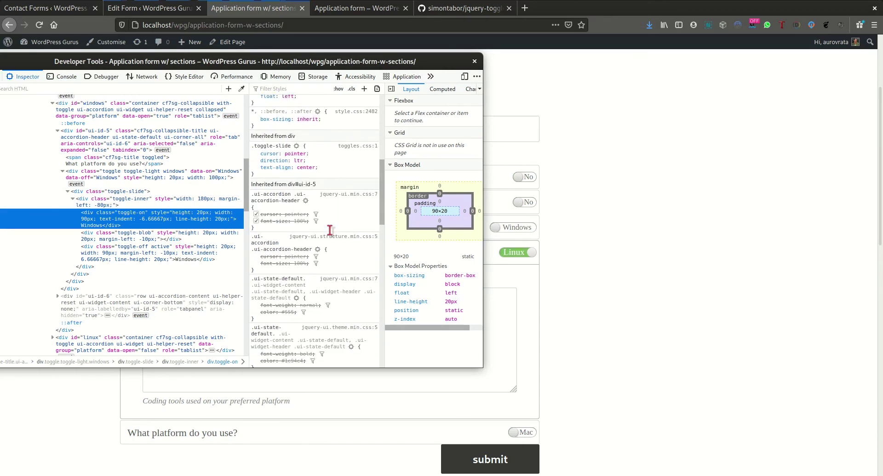
scroll(329, 229, "down", 3)
scroll(330, 230, "down", 8)
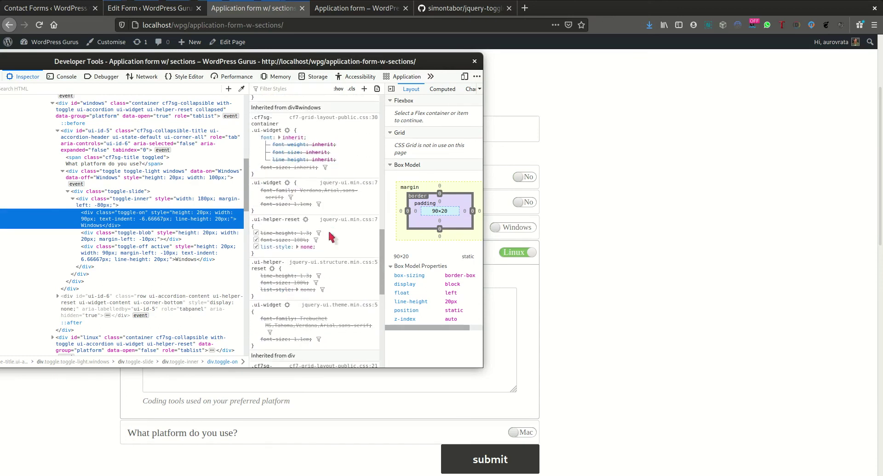
scroll(329, 232, "down", 9)
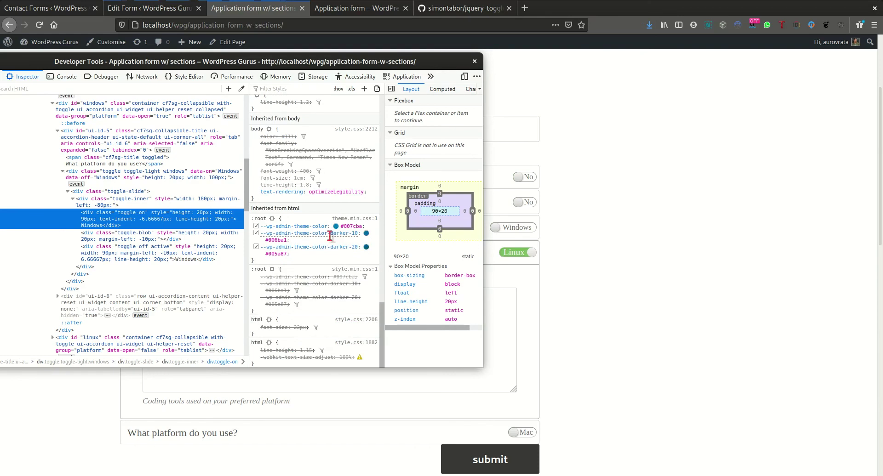
scroll(329, 234, "up", 20)
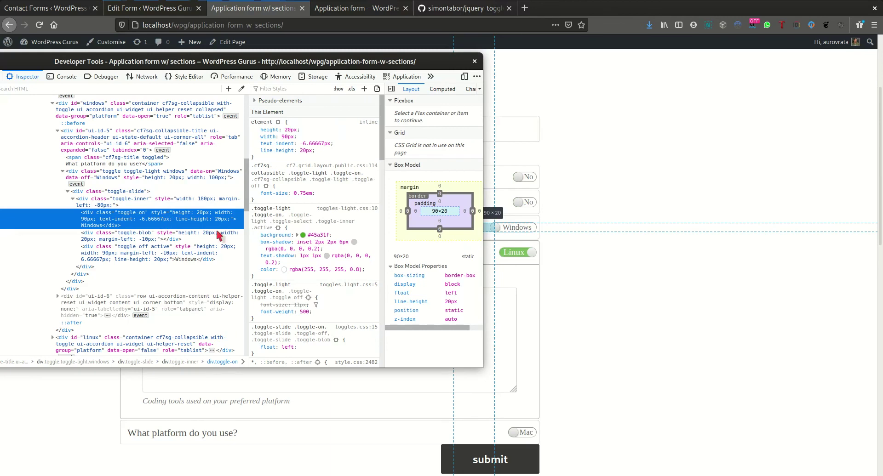
- Activate the Windows section again and copy the .toggle.disabled .toggle-on.active rule from the developer tools
left_click(525, 229)
left_click(525, 230)
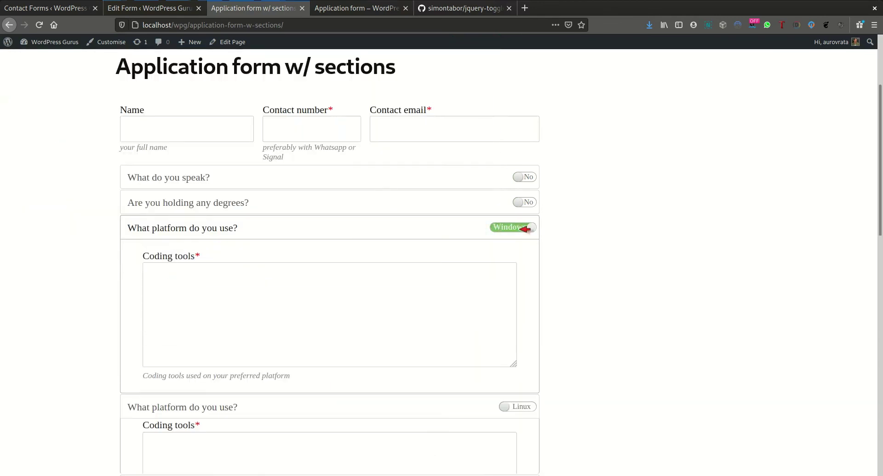
key("super")
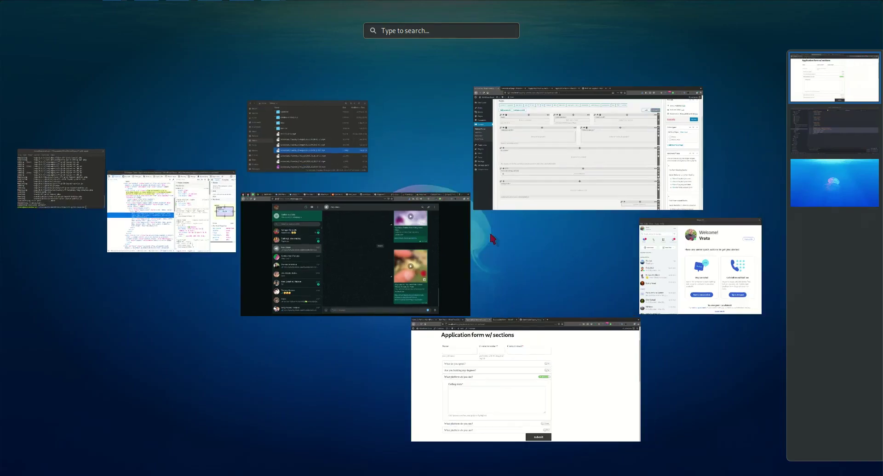
key("super")
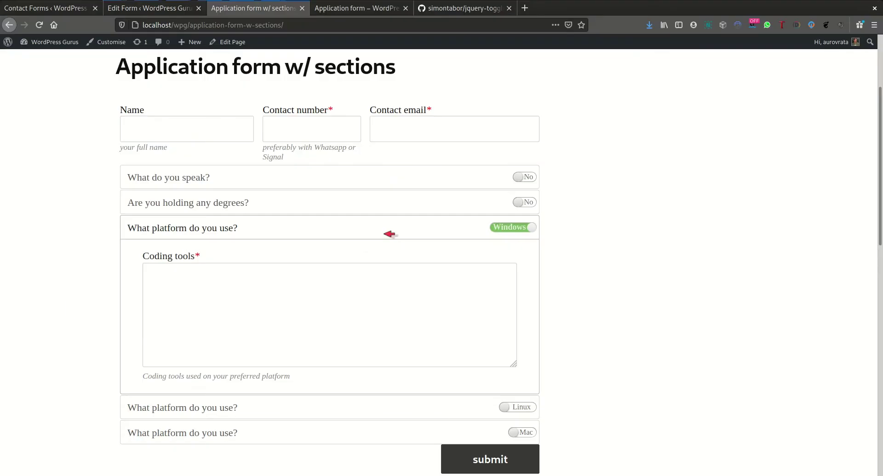
key("alt+Tab")
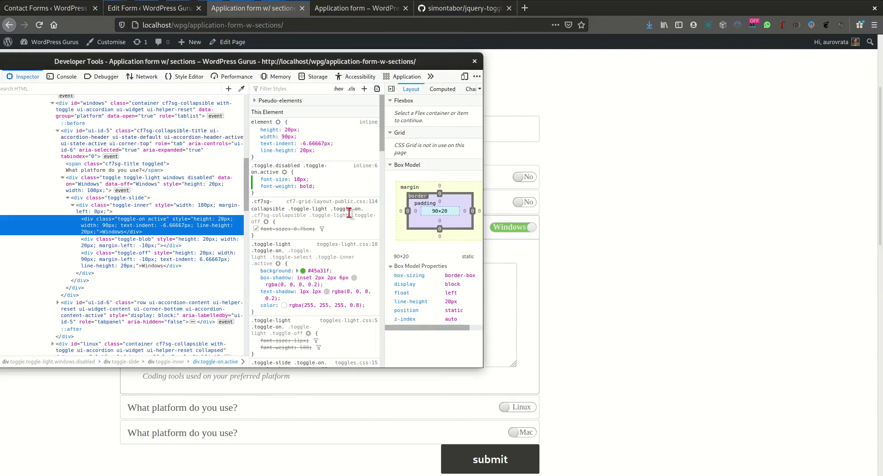
right_click(271, 169)
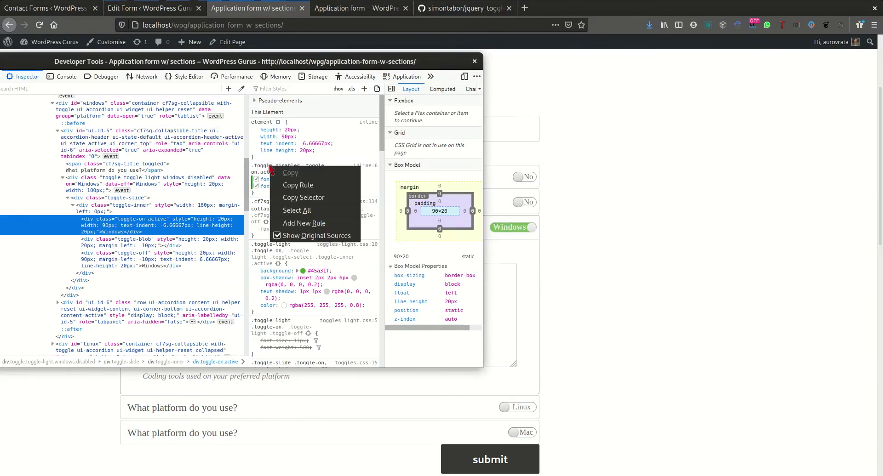
left_click(304, 190)
- Paste the copied .toggle.disabled .toggle-on.active rule below the toggle width rules in the form's custom CSS and update the form
key("alt+Tab")
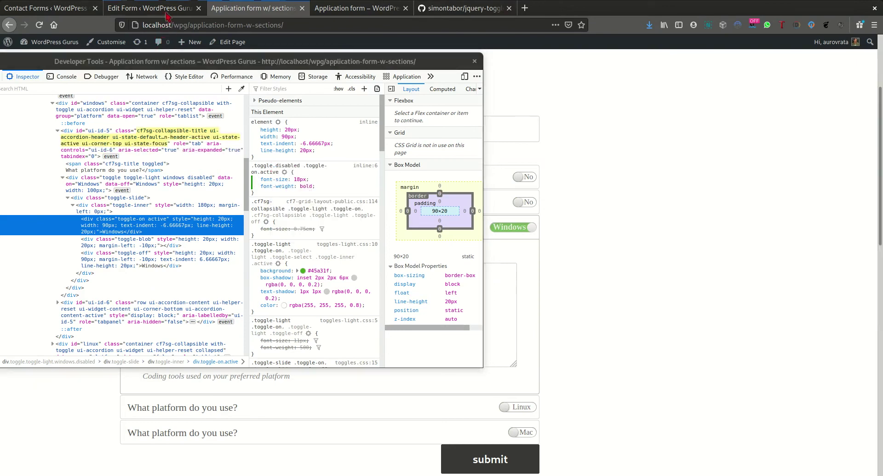
left_click(167, 14)
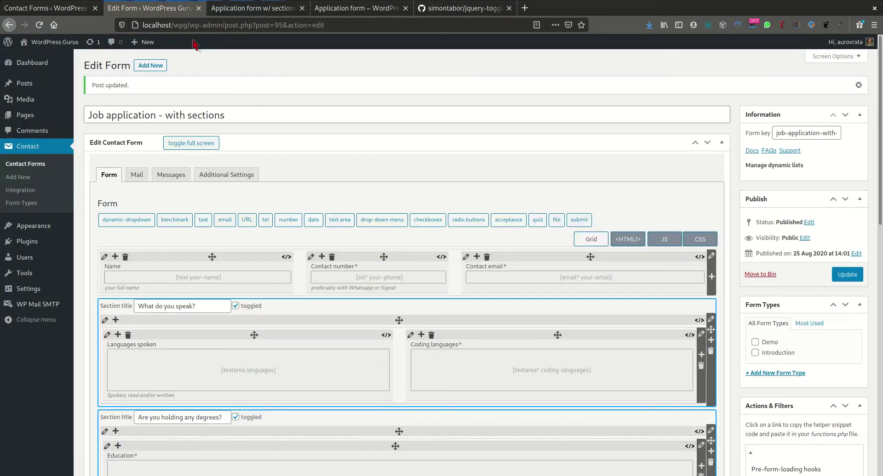
left_click(700, 240)
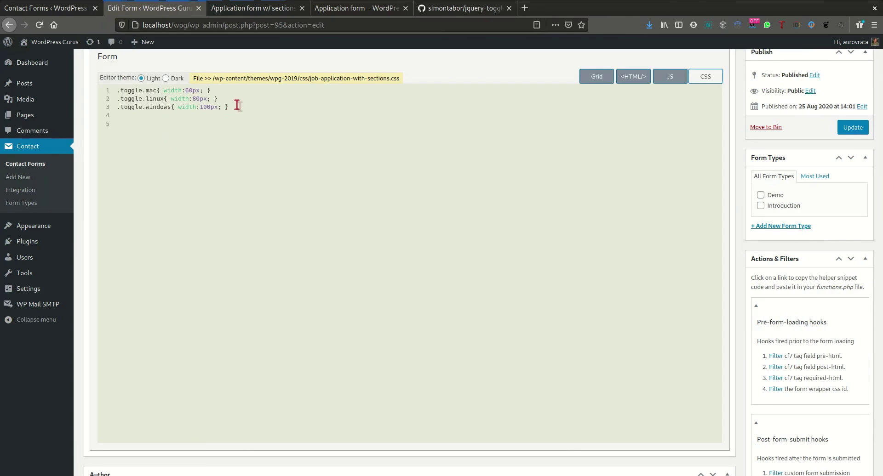
key("ctrl+v")
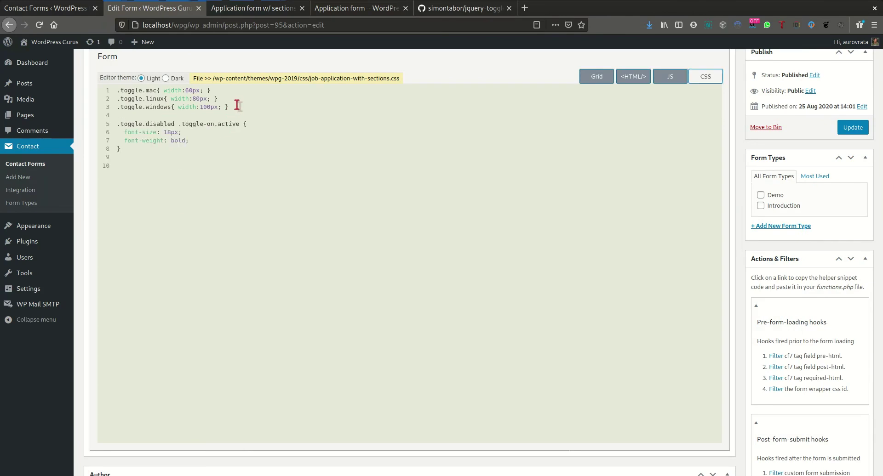
left_click(853, 126)
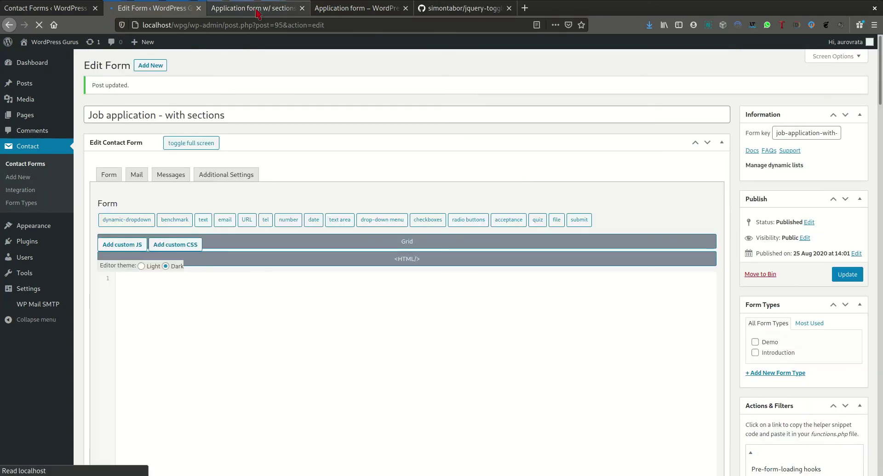
- Reload the application form page and switch through the Linux, Mac and Windows sections to check their active toggle labels
left_click(258, 14)
left_click(39, 25)
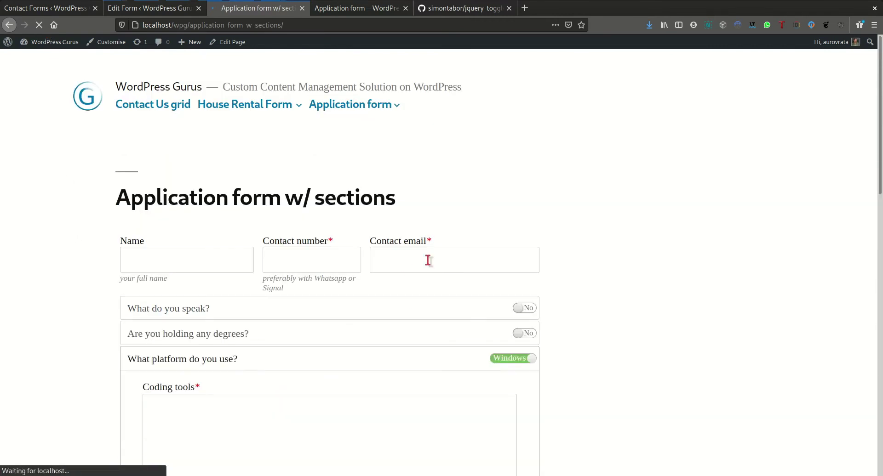
scroll(428, 260, "down", 3)
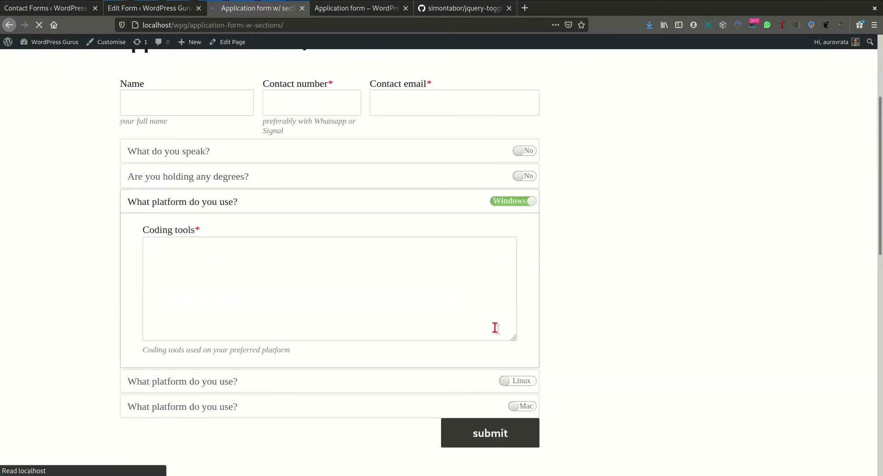
left_click(524, 382)
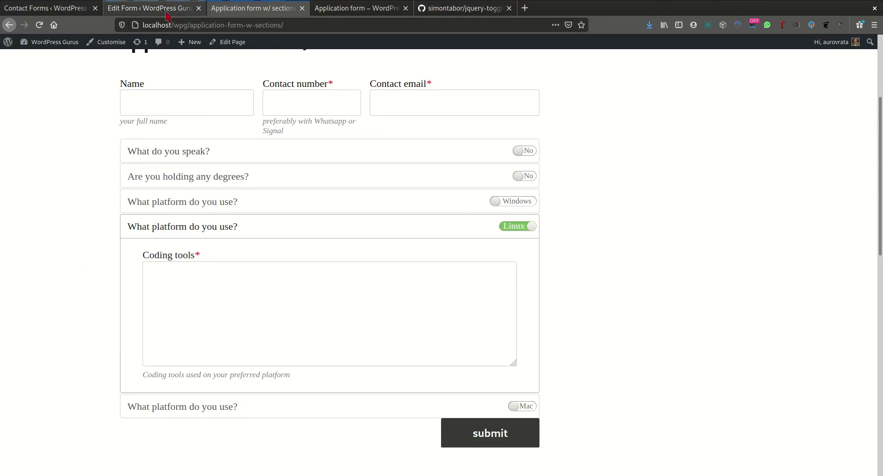
left_click(523, 354)
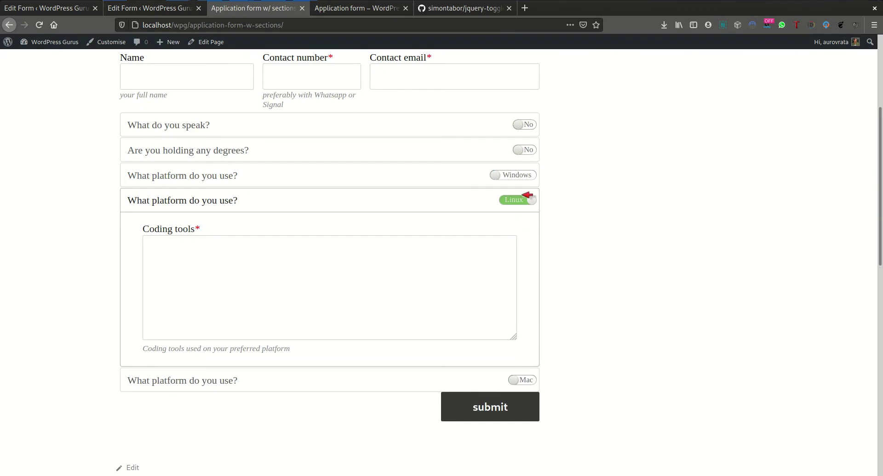
left_click(527, 380)
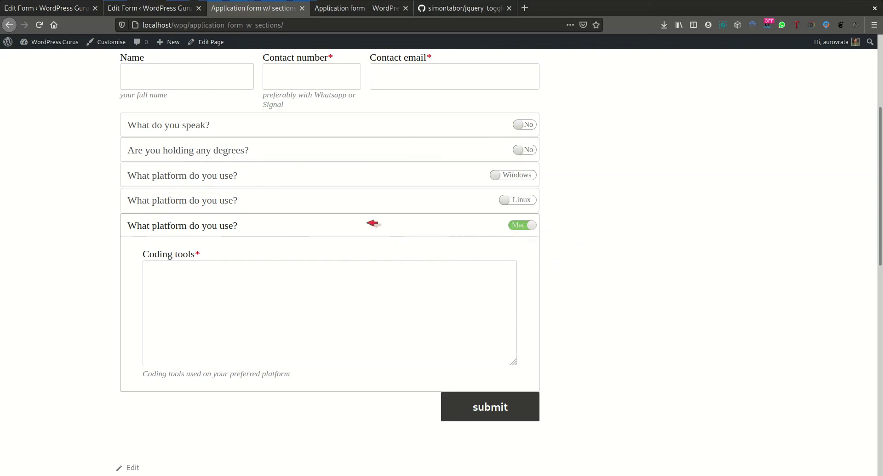
left_click(314, 174)
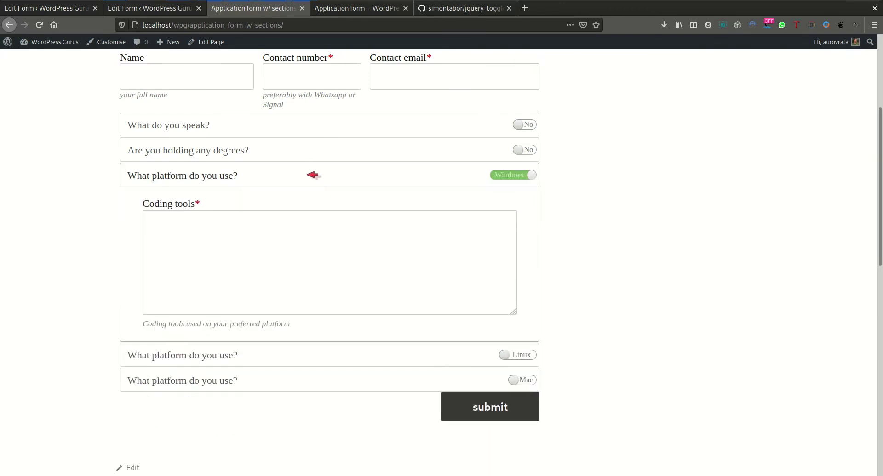
left_click(39, 24)
- Examine the HTML code of the original form without sections, including its preferred coding platform radio field
left_click(68, 13)
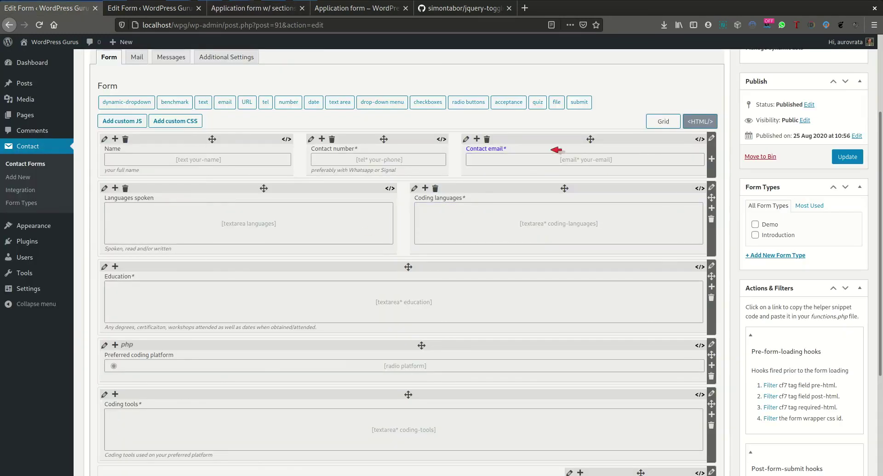
left_click(698, 119)
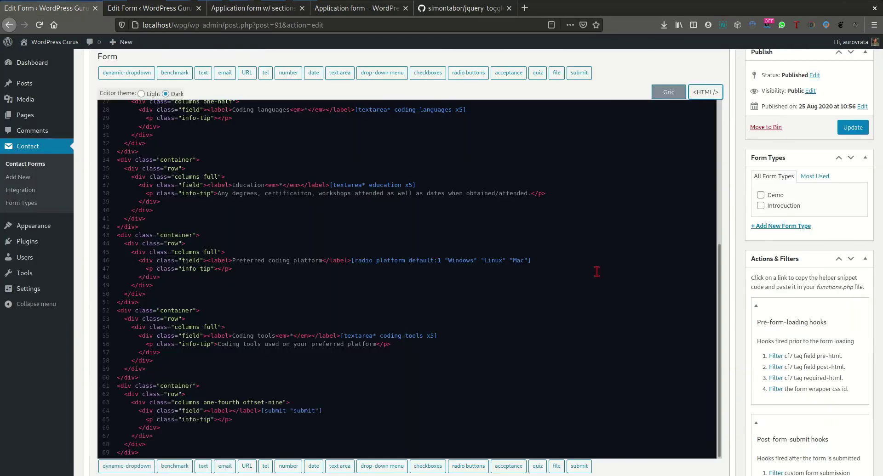
left_click(563, 295)
scroll(330, 255, "up", 5)
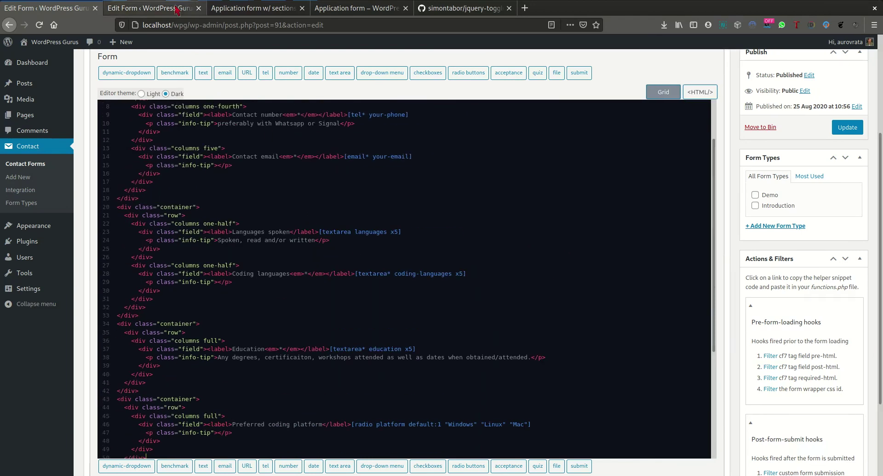
- Examine the HTML of the form with sections and highlight the data-open="true" attribute on the Windows container
key("ctrl+Tab")
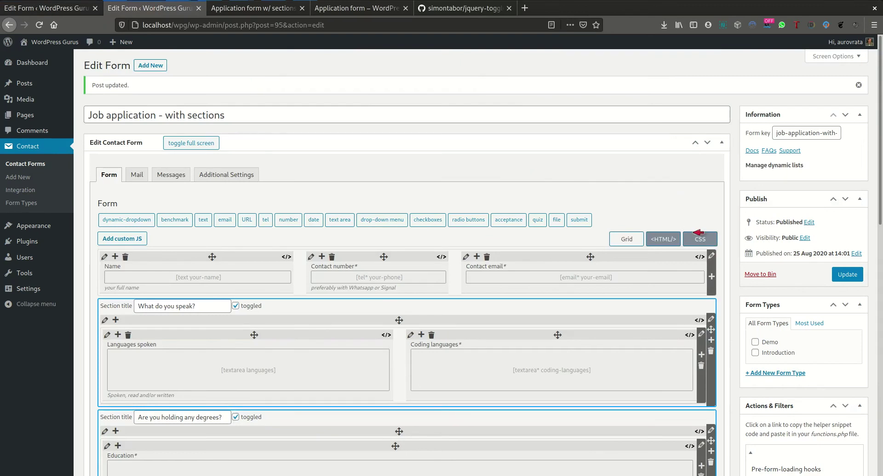
scroll(679, 239, "down", 4)
scroll(636, 273, "up", 3)
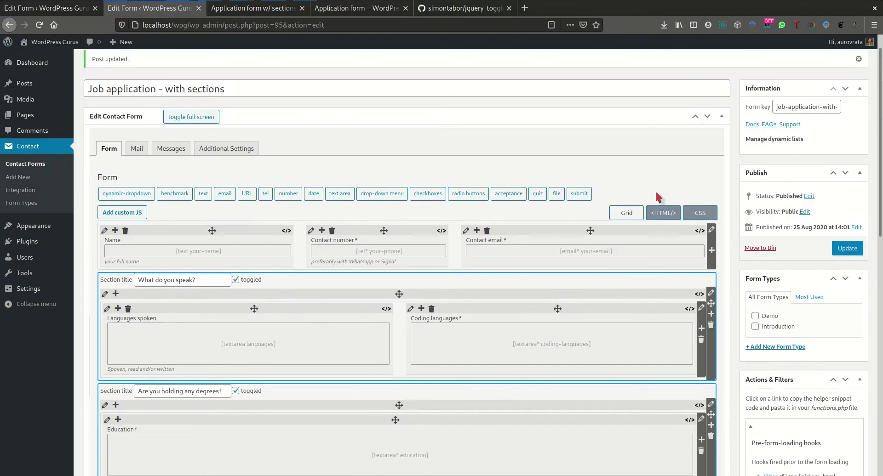
left_click(665, 211)
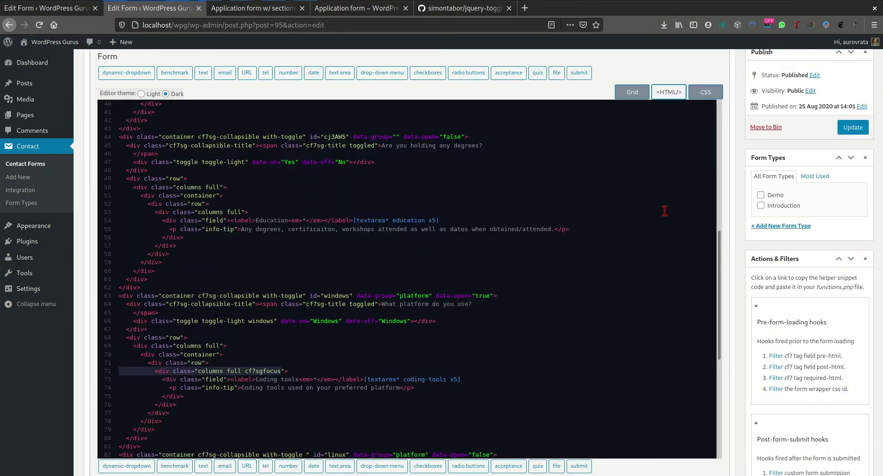
scroll(572, 257, "down", 5)
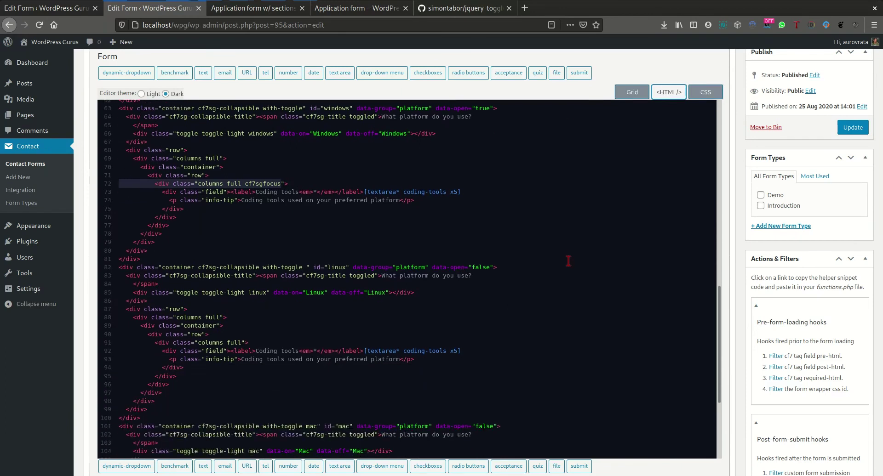
scroll(568, 261, "down", 2)
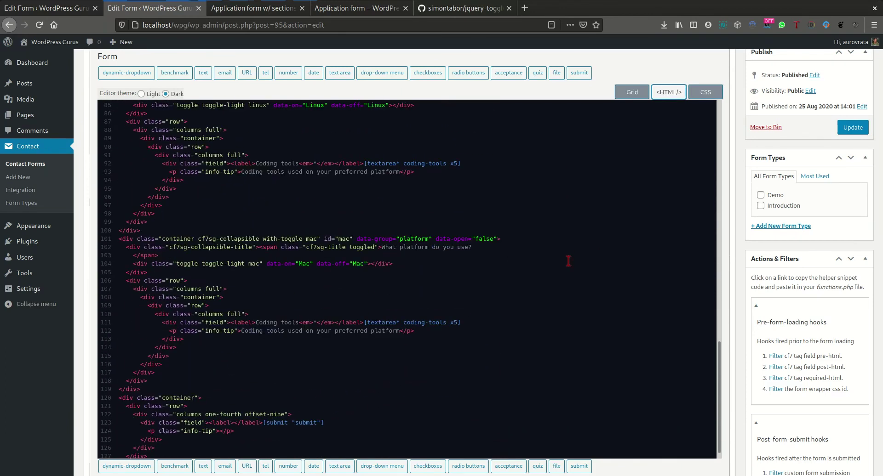
scroll(568, 261, "up", 2)
scroll(558, 257, "up", 3)
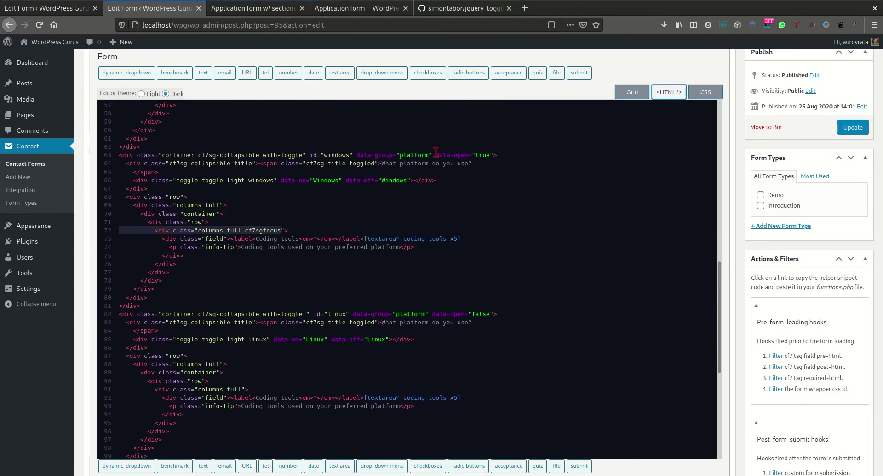
left_click_drag(435, 154, 482, 155)
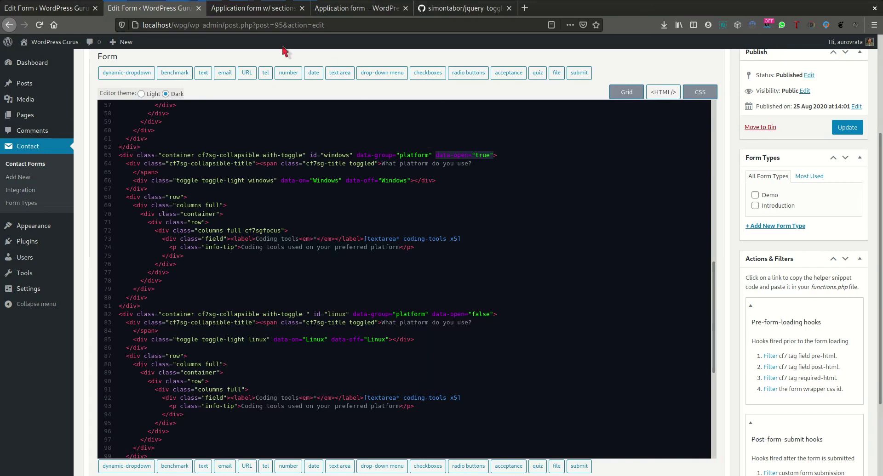
- Return to the form page and open the Linux, Mac and Windows sections in turn to test the grouped toggles
left_click(251, 10)
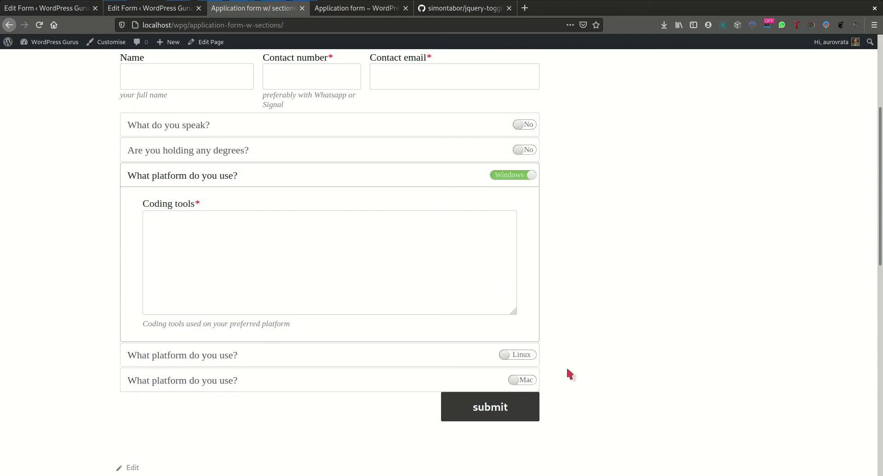
left_click(523, 354)
left_click(531, 378)
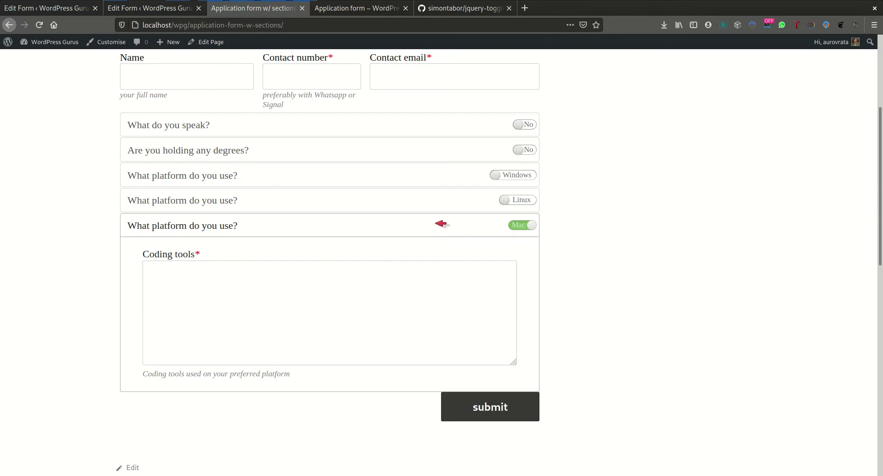
left_click(441, 200)
left_click(443, 174)
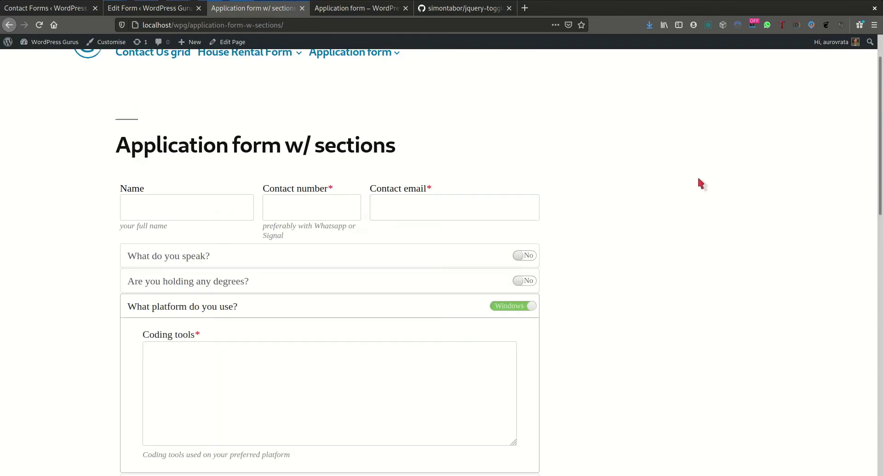
- Fill in the applicant's name, contact number and contact email on the application form
left_click(196, 212)
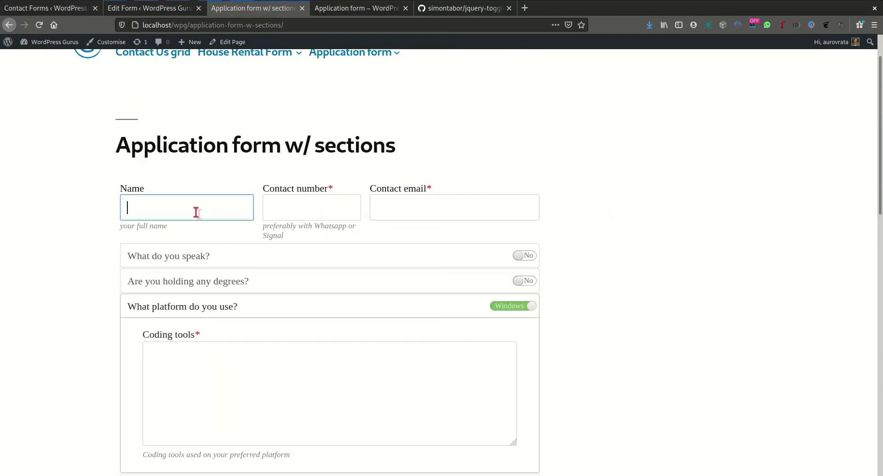
type("Vrata")
left_click(274, 208)
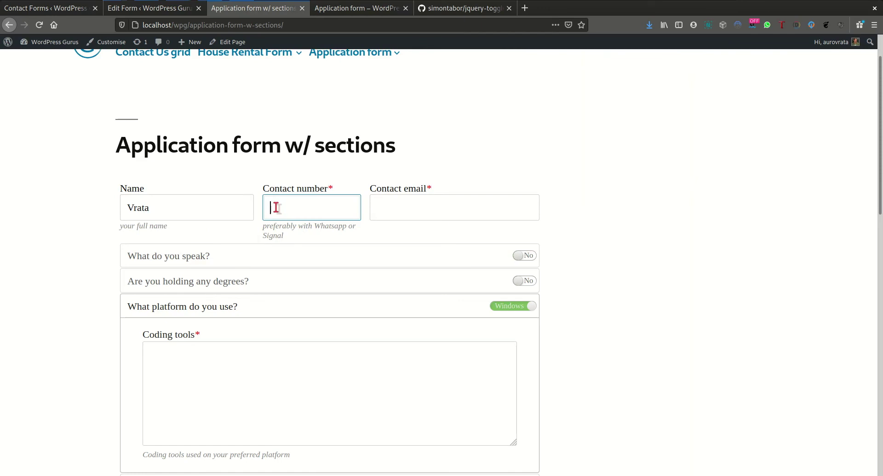
type("12345")
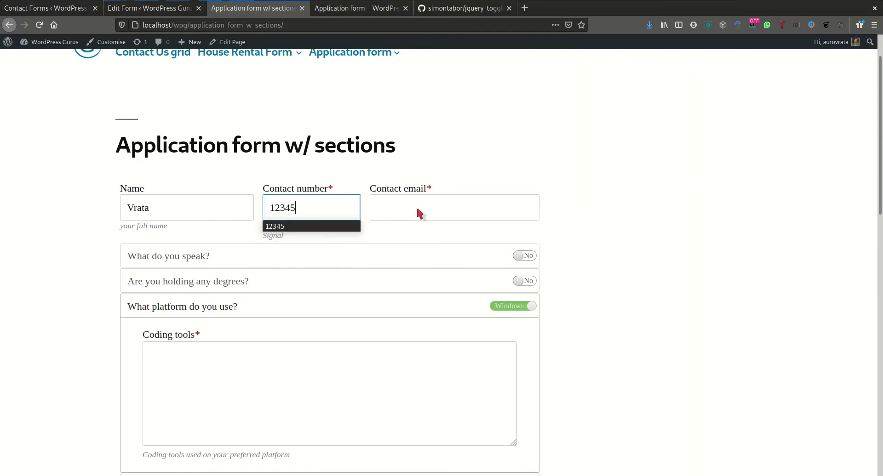
left_click(423, 206)
type("v")
left_click(420, 228)
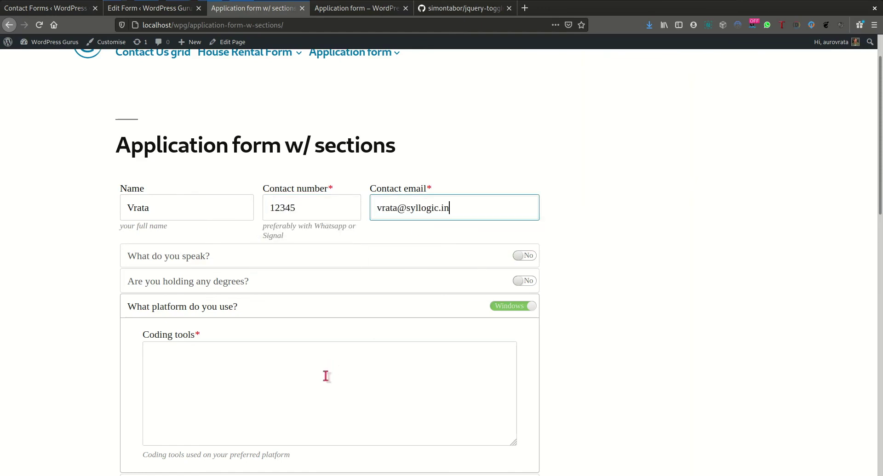
- Submit the form with the Windows section's Coding tools field left empty to test its required-field validation
scroll(571, 338, "down", 2)
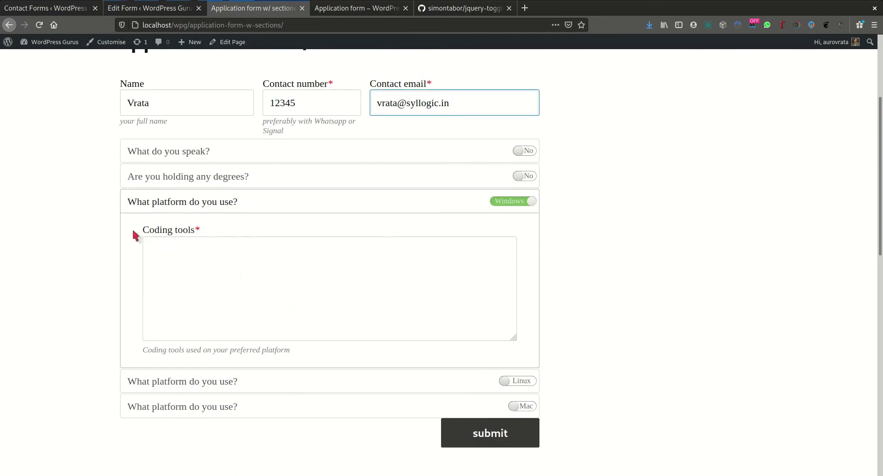
left_click(481, 431)
scroll(602, 355, "down", 3)
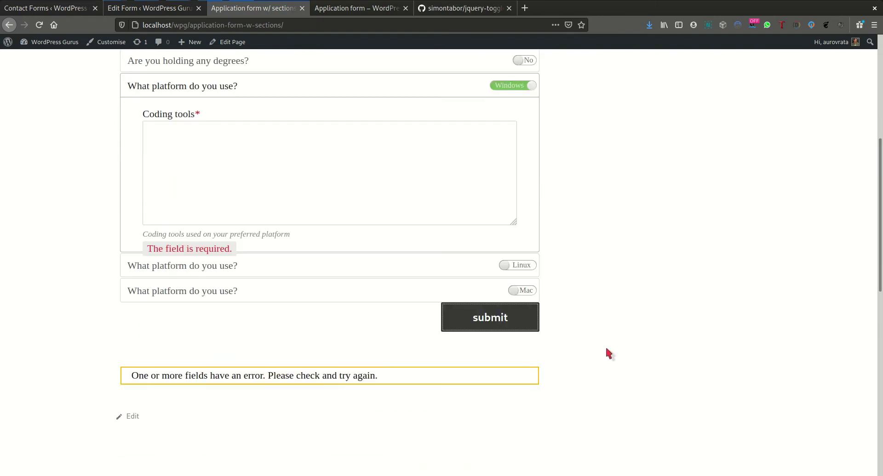
scroll(189, 219, "down", 1)
scroll(207, 269, "up", 3)
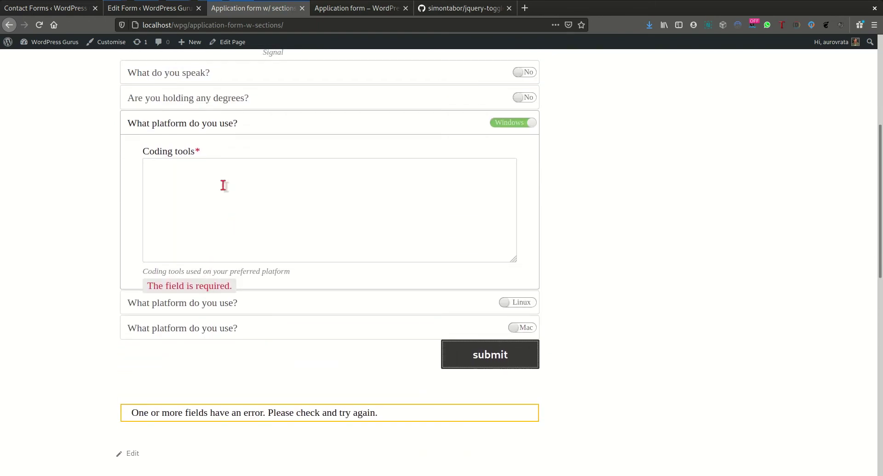
- Return to the HTML of the form with sections and highlight the "platform" data-group value in the platform containers
left_click(48, 9)
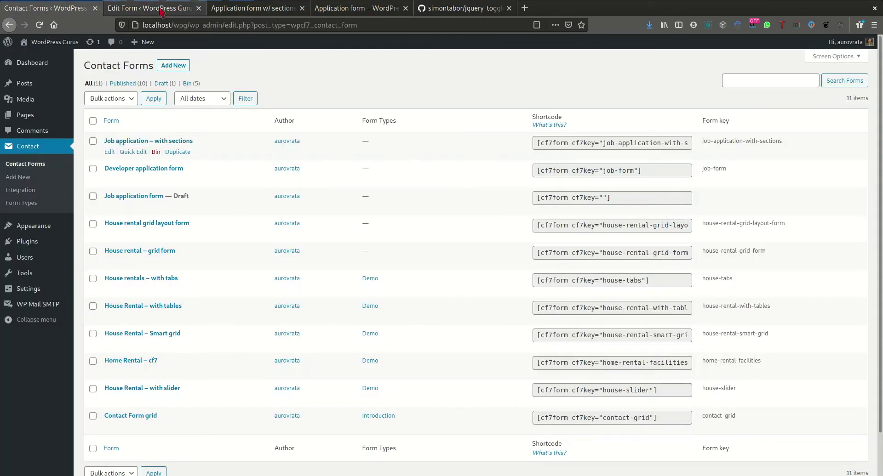
left_click(152, 8)
left_click(629, 212)
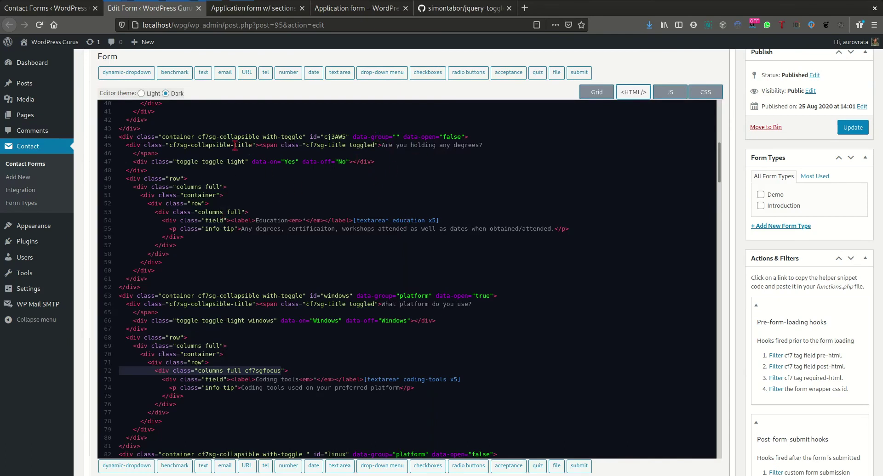
scroll(400, 247, "down", 5)
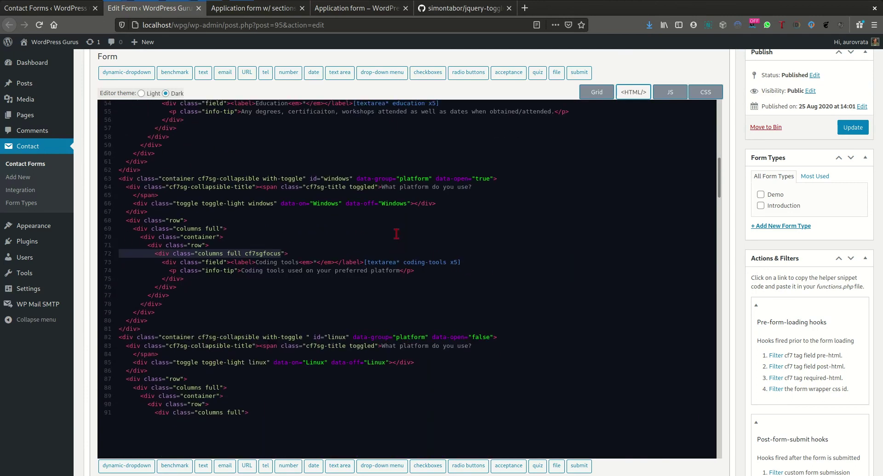
double_click(417, 179)
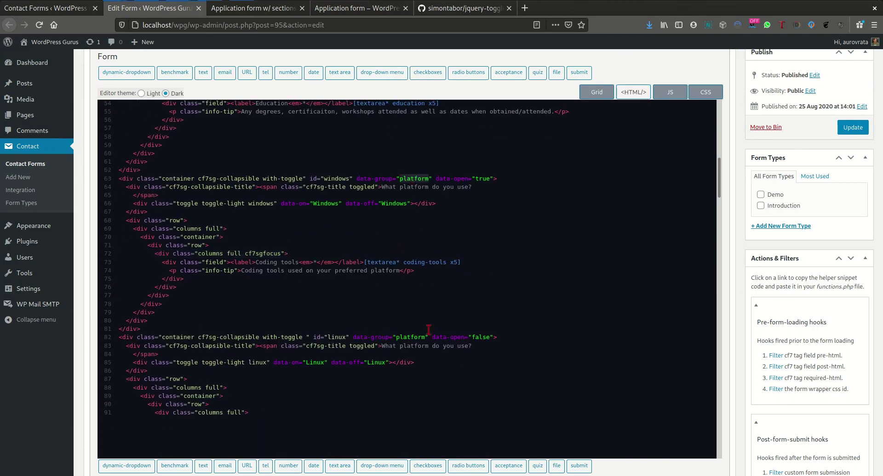
scroll(410, 336, "down", 4)
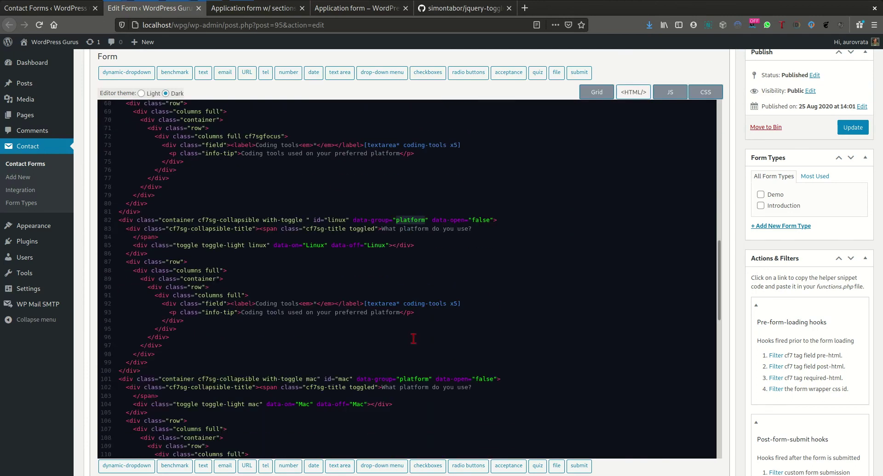
double_click(410, 331)
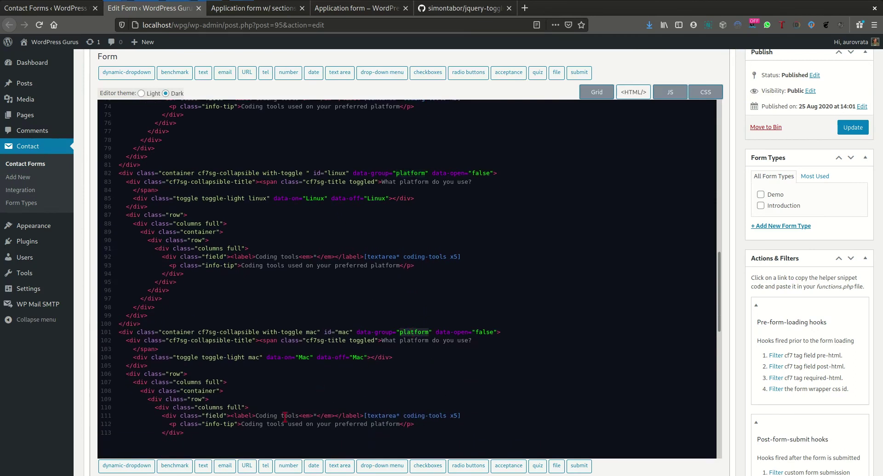
- Highlight the [textarea* coding-tools x5] tag in the Mac, Linux and Windows sections in turn
left_click_drag(364, 415, 462, 416)
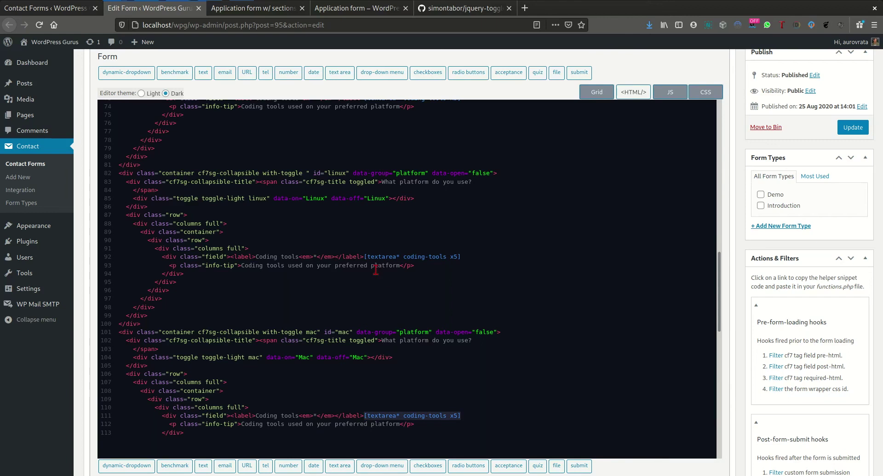
left_click_drag(364, 257, 454, 257)
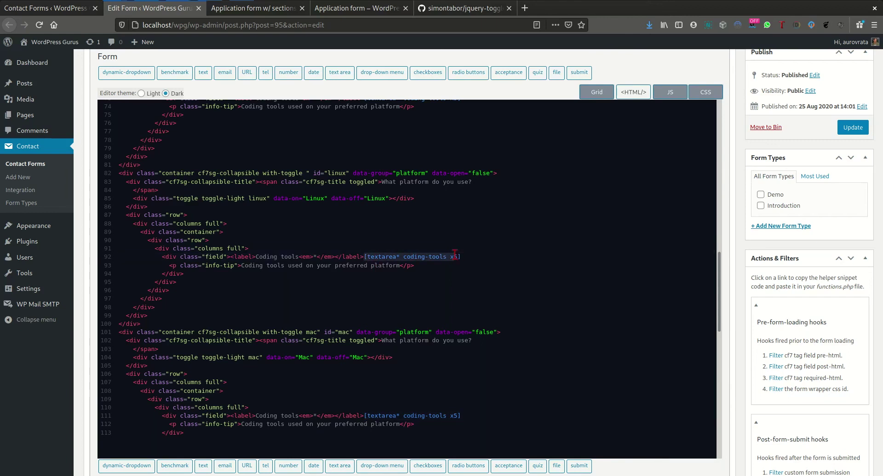
scroll(437, 239, "up", 5)
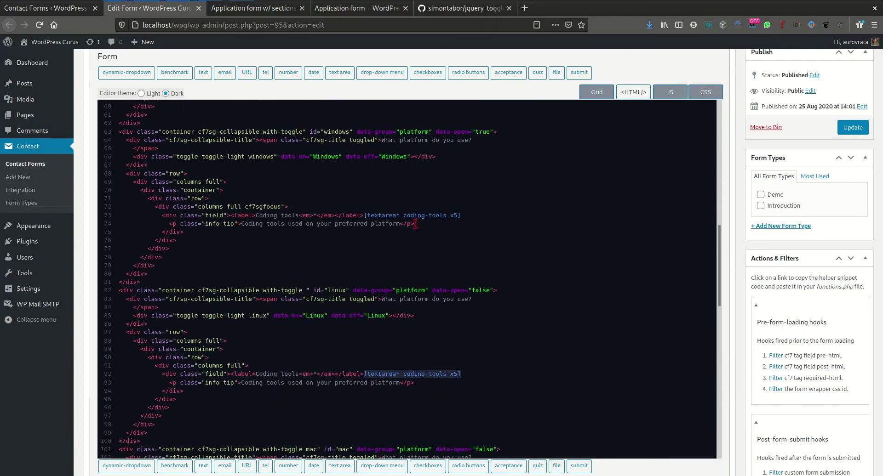
left_click_drag(363, 215, 470, 216)
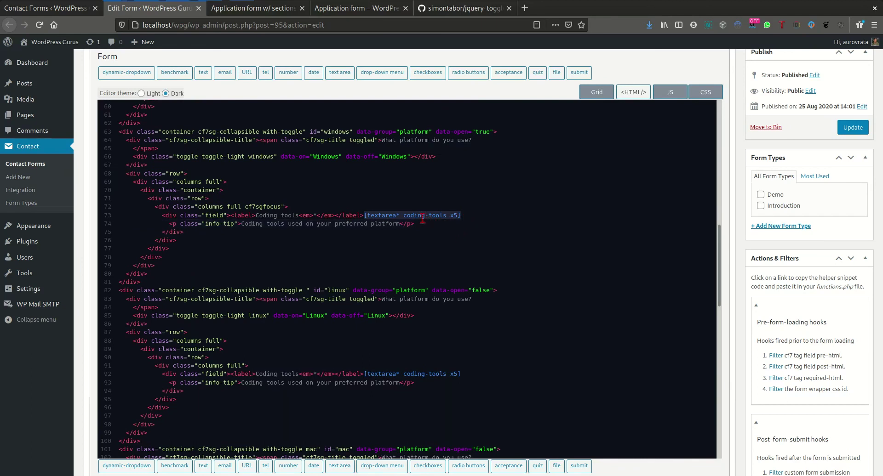
scroll(442, 387, "down", 4)
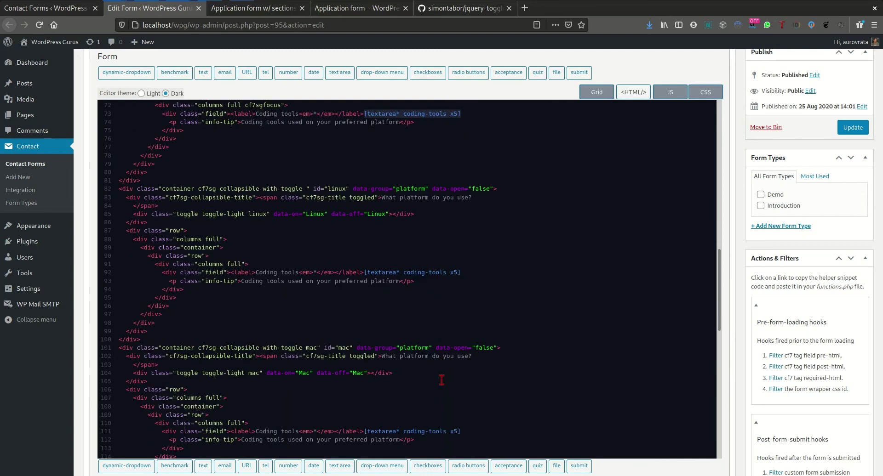
left_click(441, 389)
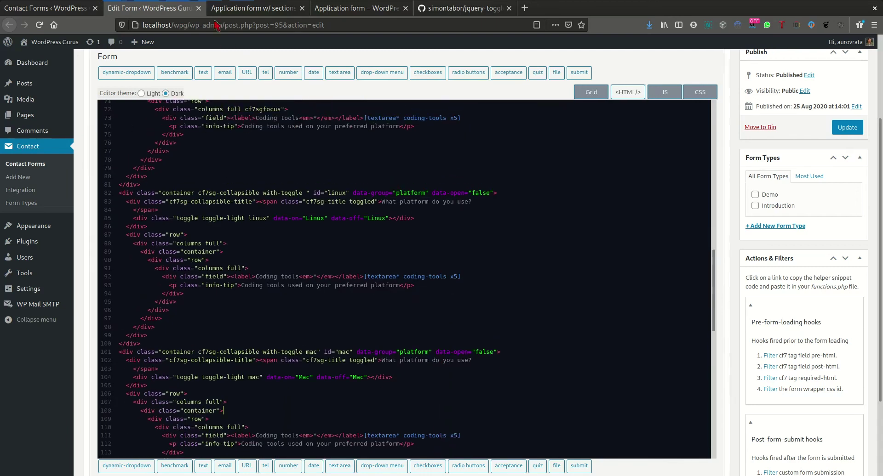
- Return to the form page, open the Linux section and switch back to Windows to compare their Coding tools fields
key("ctrl+Tab")
scroll(476, 216, "up", 1)
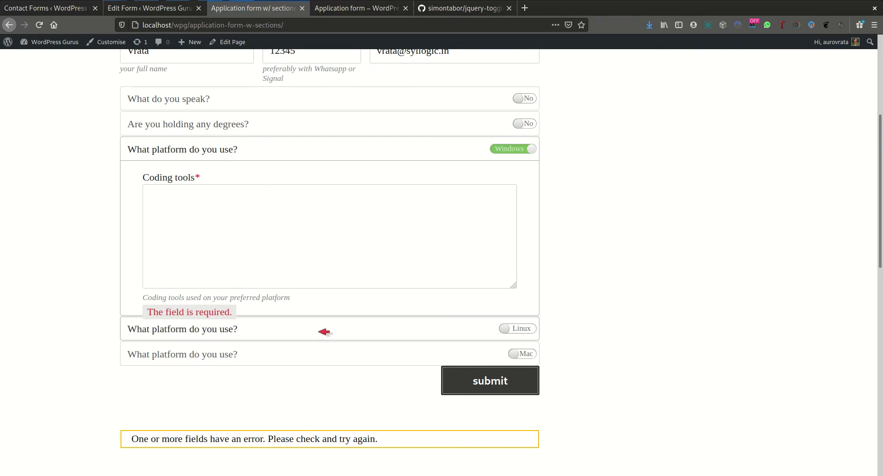
left_click(323, 332)
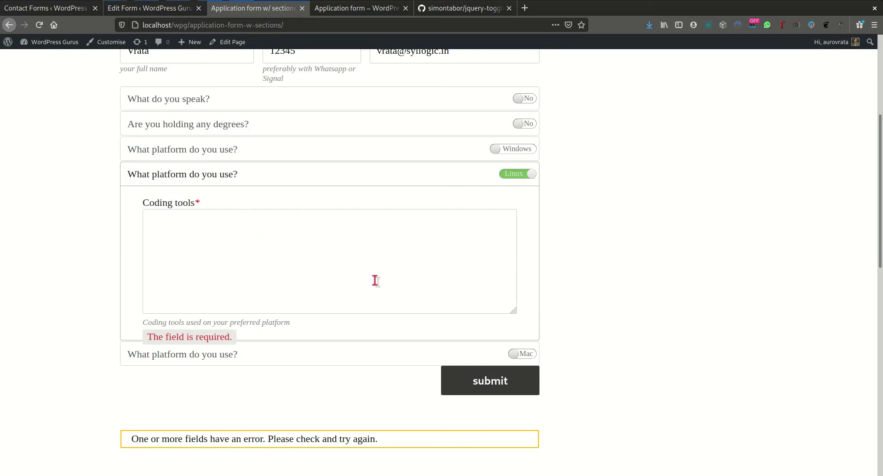
left_click(518, 150)
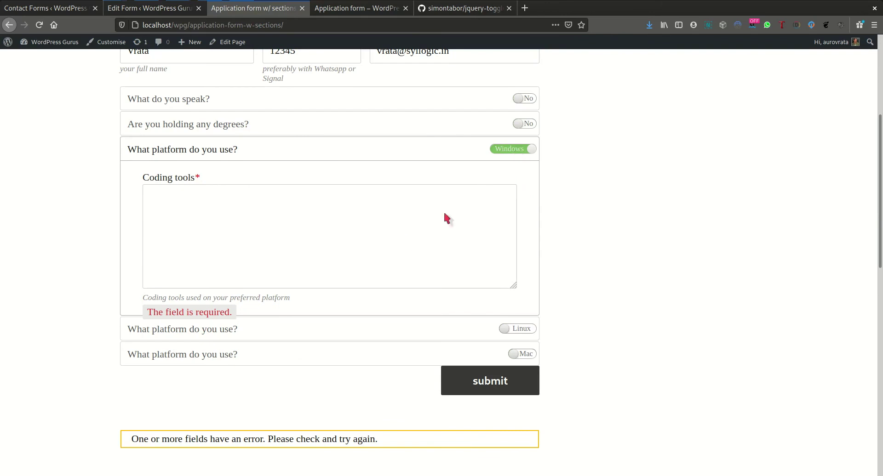
scroll(278, 222, "up", 2)
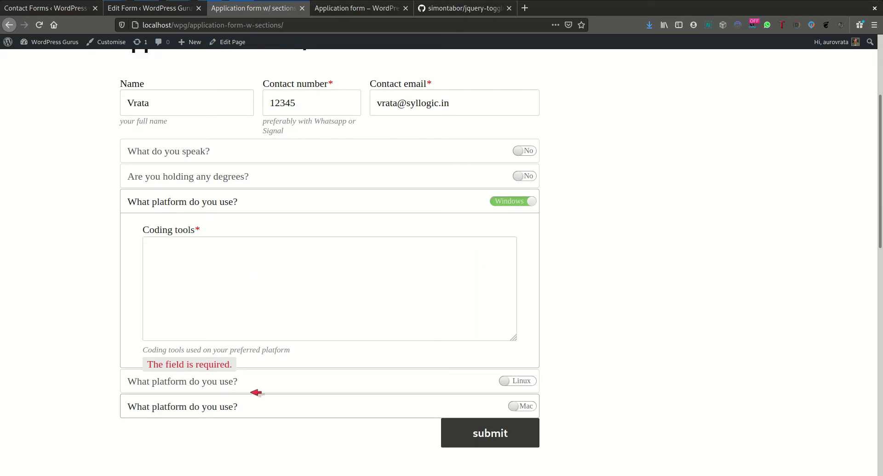
- Enter "Atom IDE" as the Windows section's coding tools and submit the application form
left_click(247, 280)
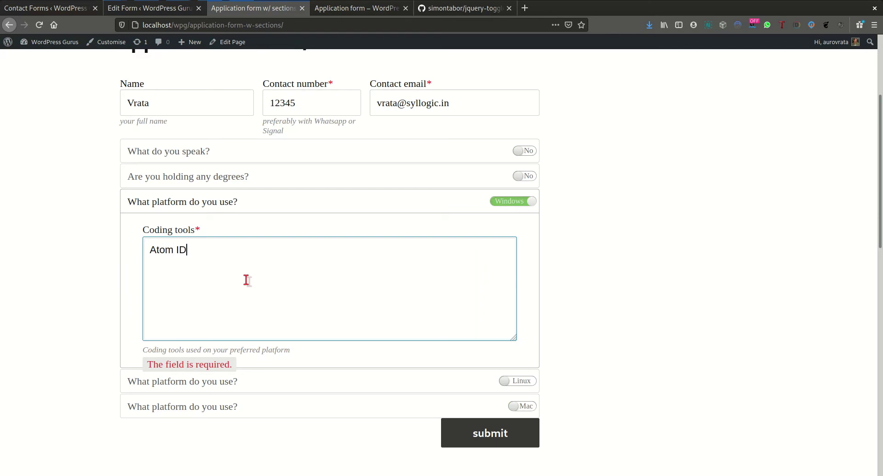
scroll(348, 355, "down", 3)
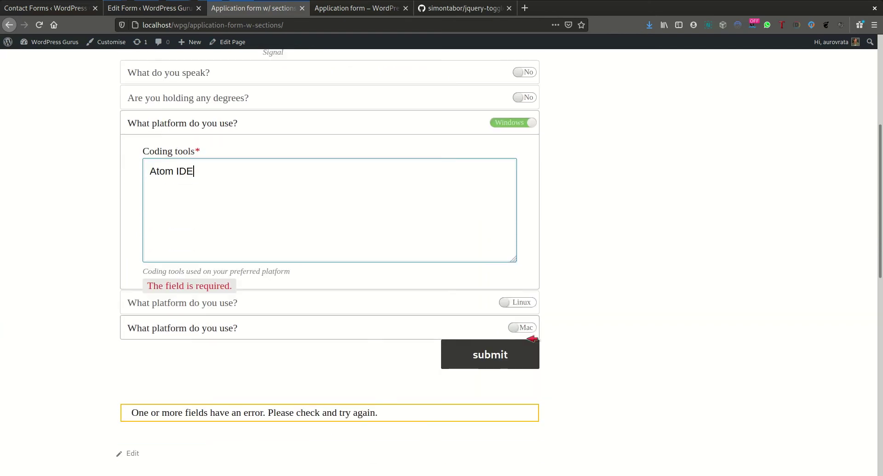
left_click(501, 354)
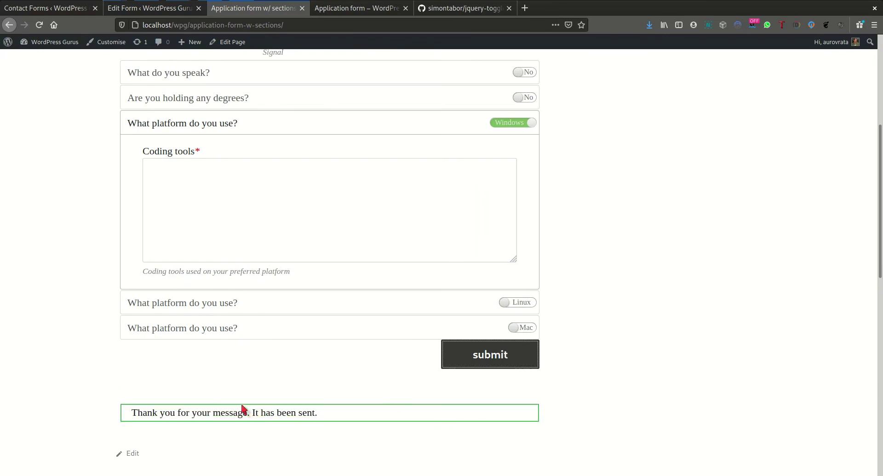
scroll(244, 409, "up", 2)
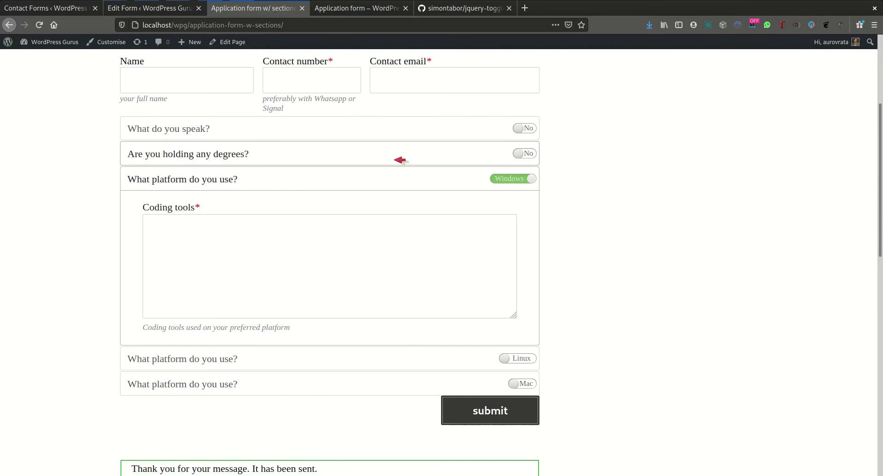
scroll(400, 168, "up", 2)
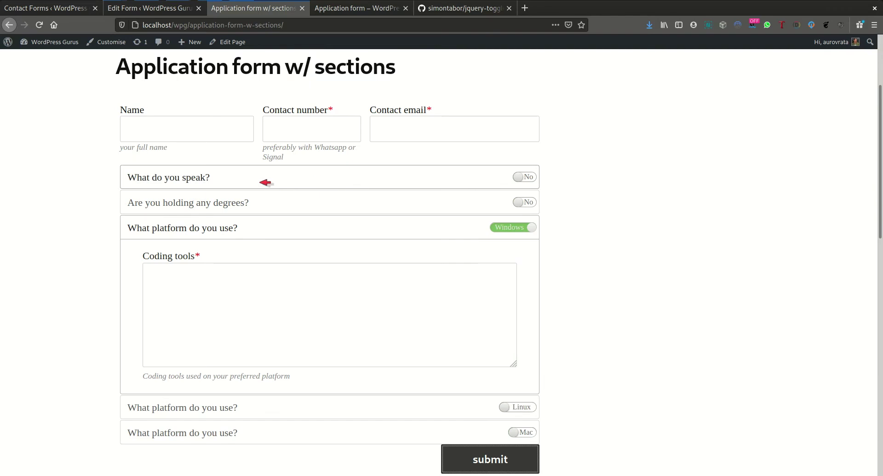
left_click(451, 181)
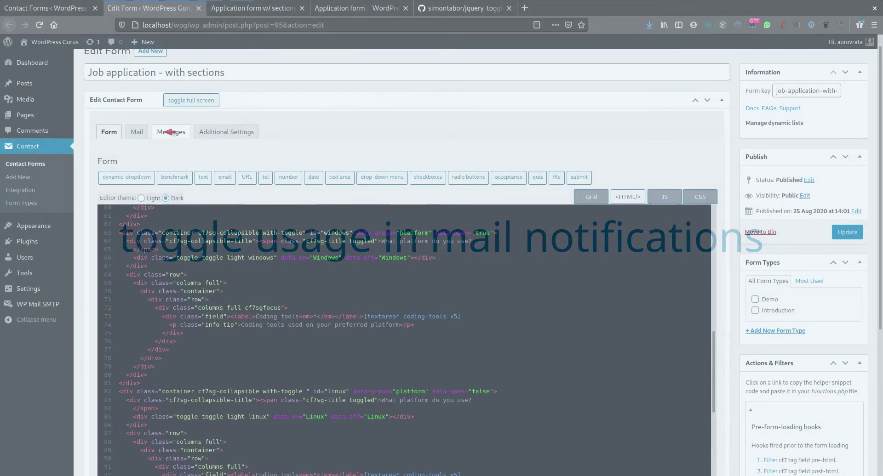
- Open the form's mail template settings and highlight the [cf7sg-toggle-vwHBwP] and [cf7sg-toggle-cj3AW5] mail tags
left_click(138, 133)
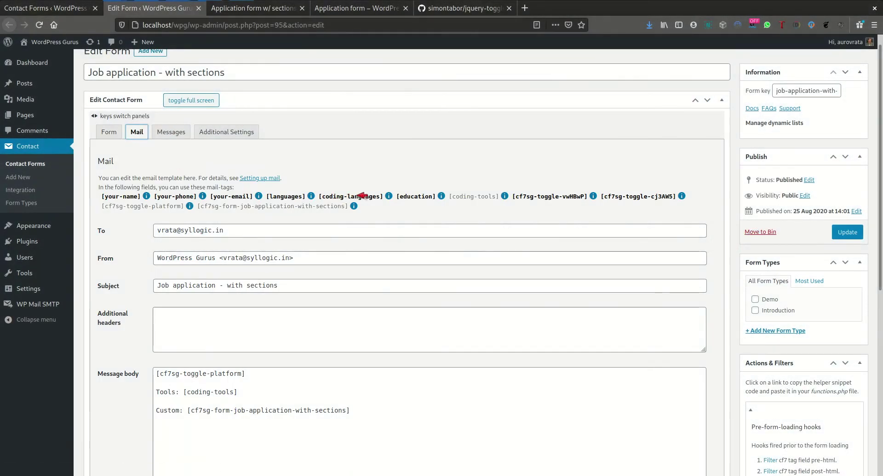
left_click(550, 197)
left_click(651, 197)
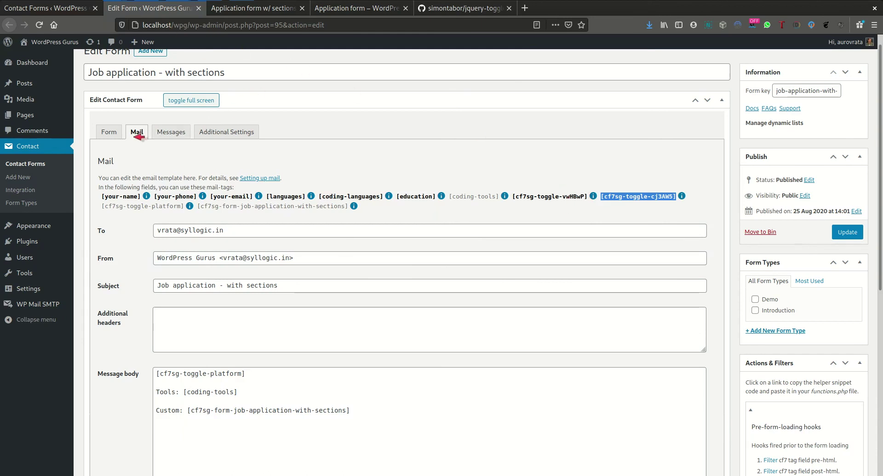
- Change the id of the "What do you speak?" section to "languages" in the form's HTML and update the form
left_click(109, 132)
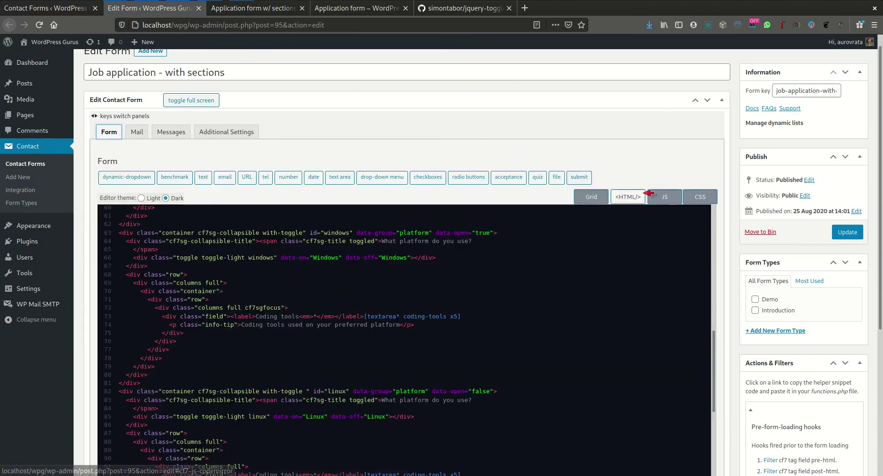
scroll(511, 317, "down", 2)
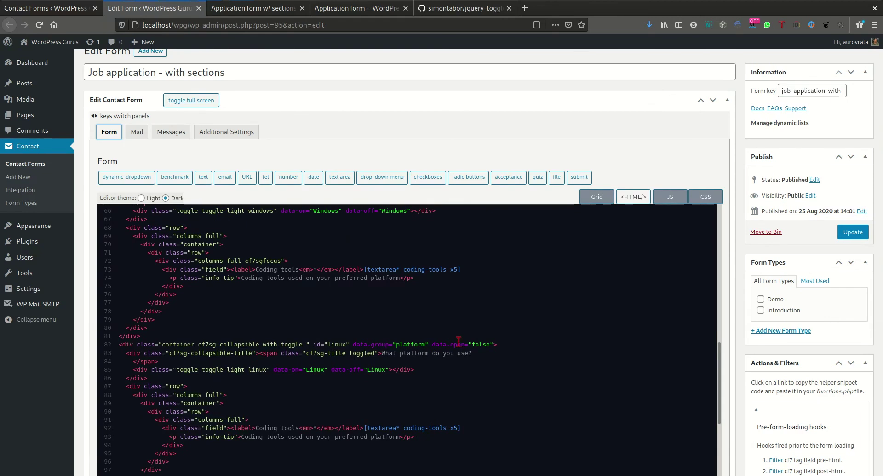
scroll(455, 340, "up", 11)
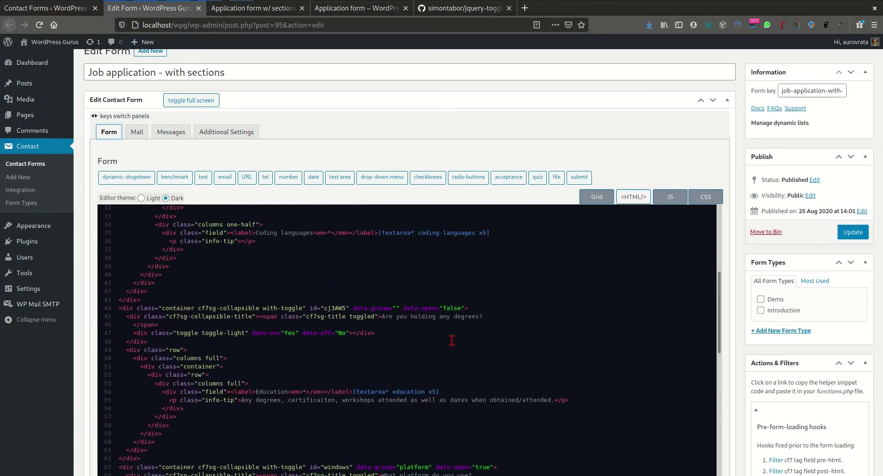
scroll(452, 341, "up", 6)
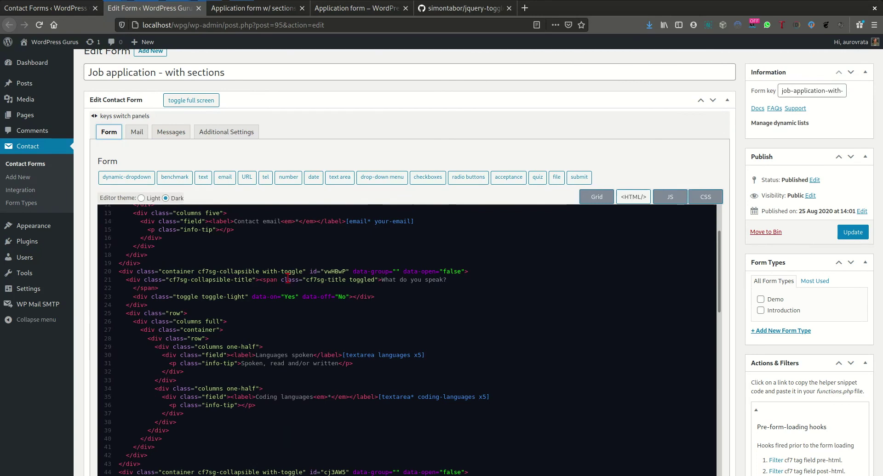
left_click(333, 271)
scroll(417, 363, "up", 2)
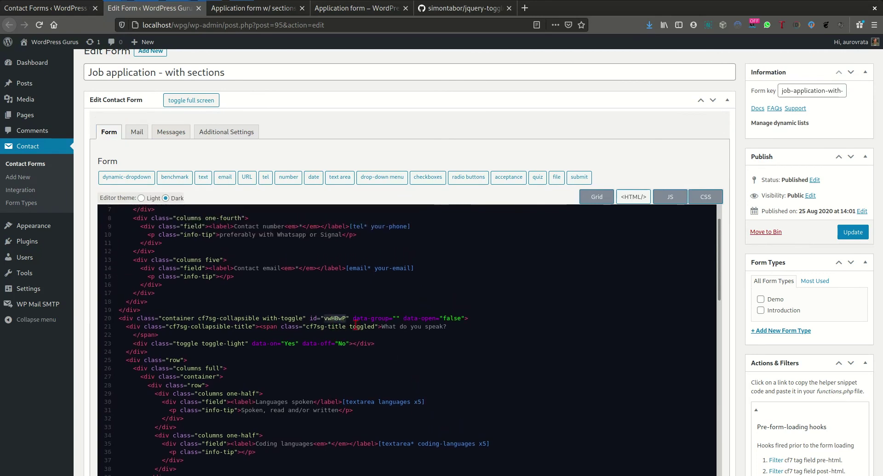
scroll(351, 326, "up", 2)
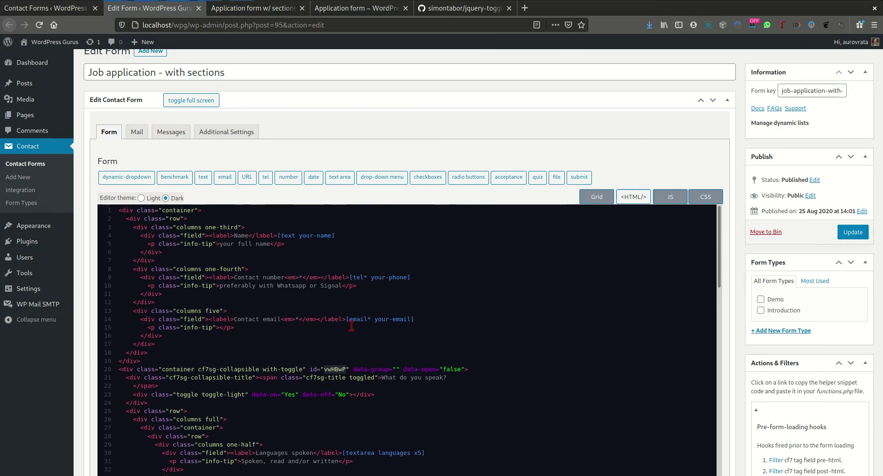
scroll(351, 326, "down", 2)
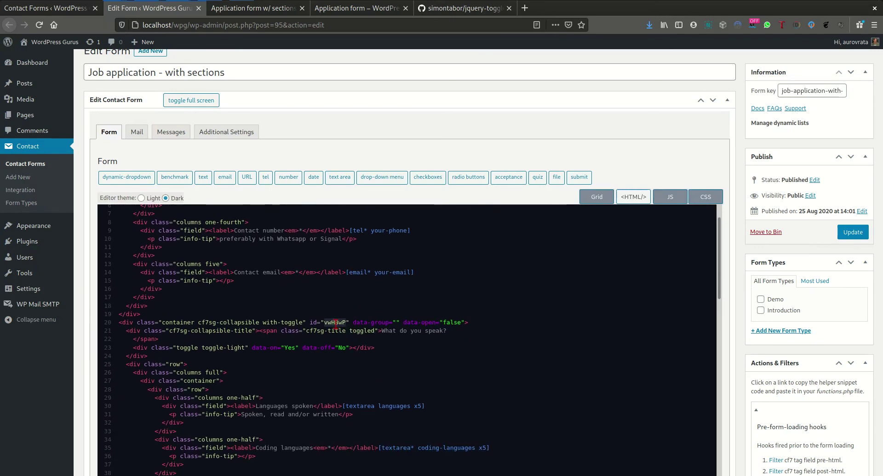
type("languages")
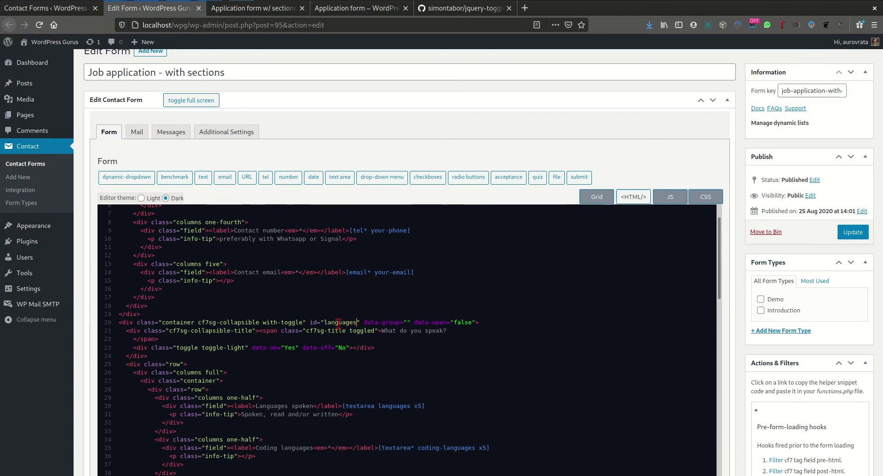
left_click(863, 233)
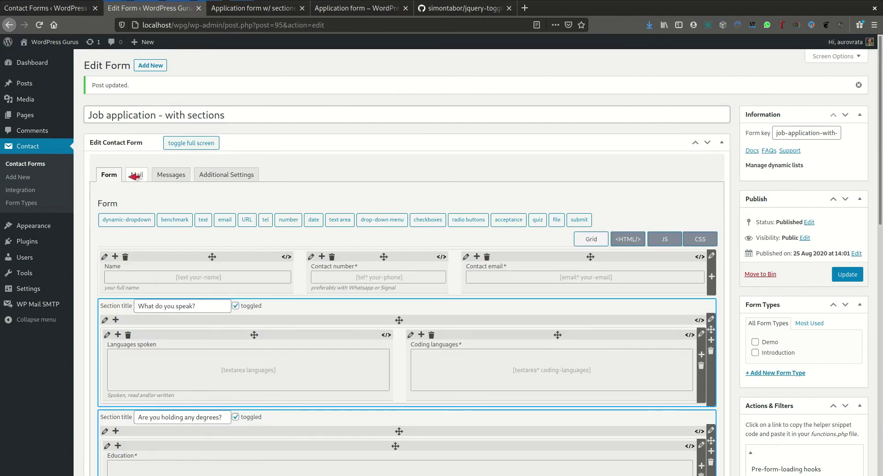
- Open the form's mail template settings and highlight the [cf7sg-toggle-platform] tag in the message body
left_click(137, 175)
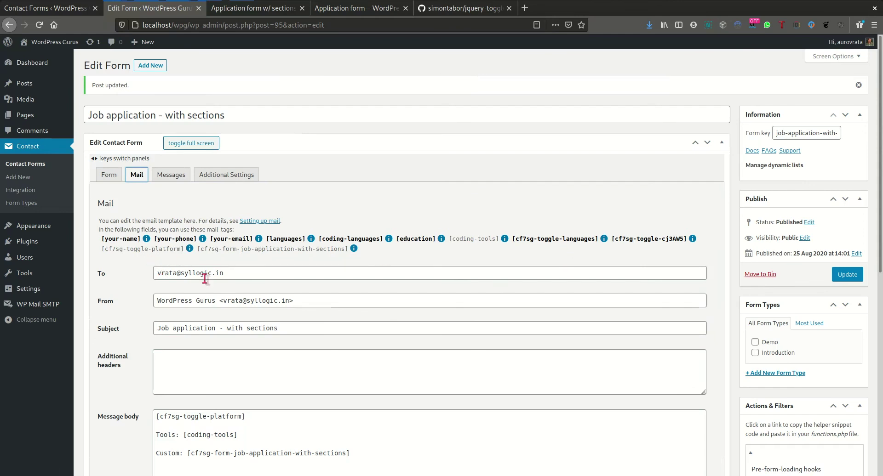
scroll(180, 273, "down", 3)
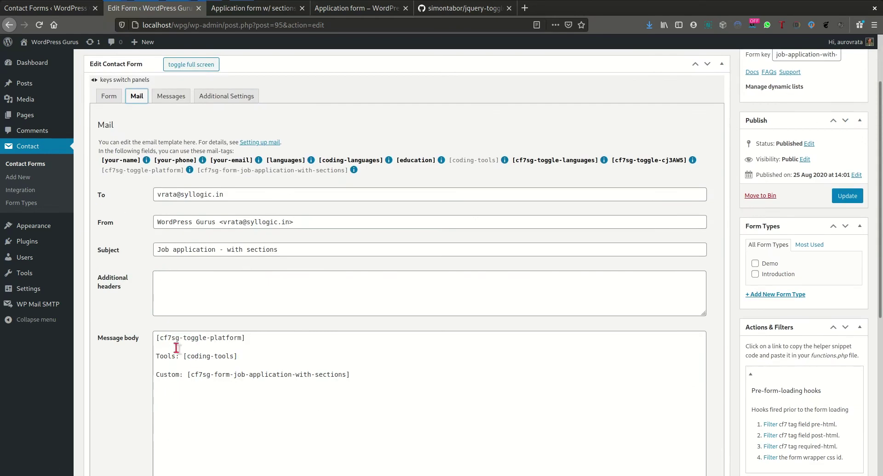
left_click(157, 338)
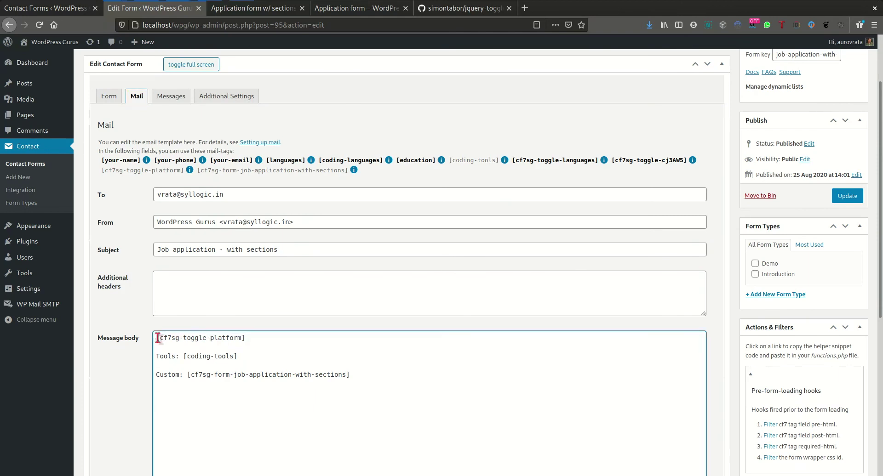
left_click_drag(158, 338, 262, 340)
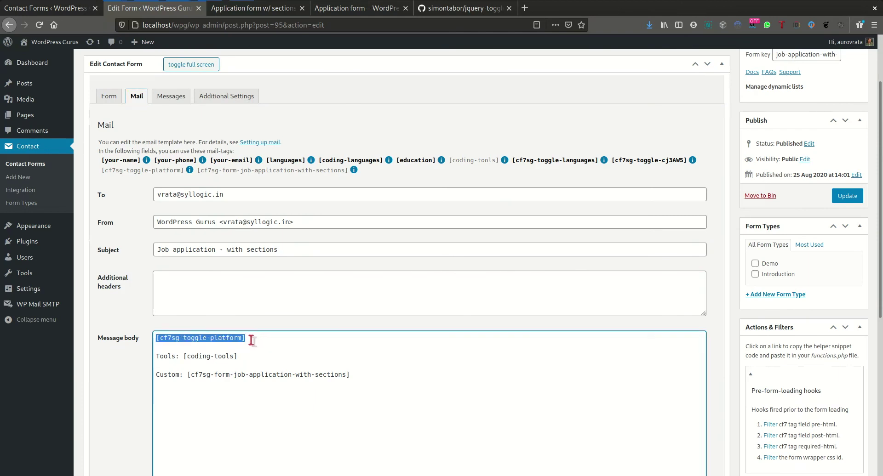
- Open the Linux section on the application form page and compare it with the [cf7sg-toggle-platform] tag in the mail template
left_click(244, 8)
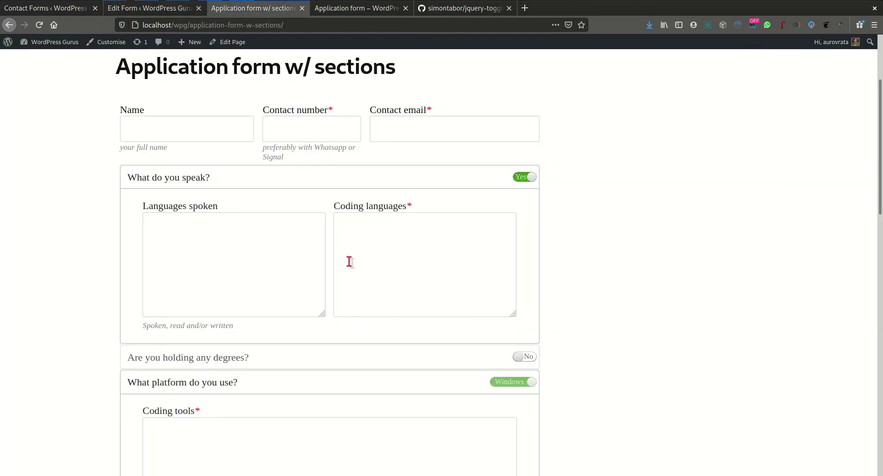
scroll(517, 341, "down", 5)
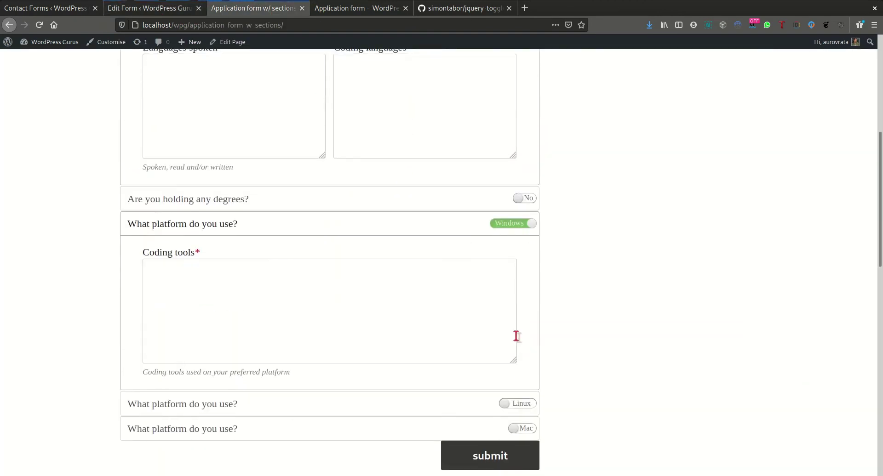
left_click(432, 353)
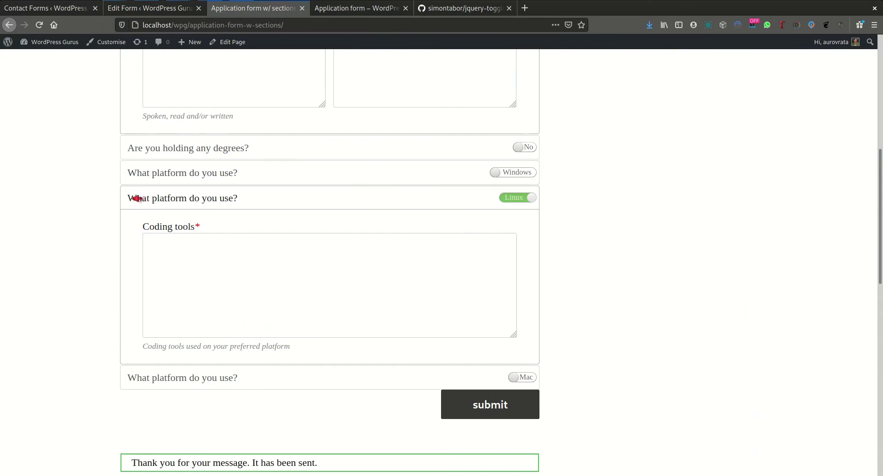
left_click(137, 11)
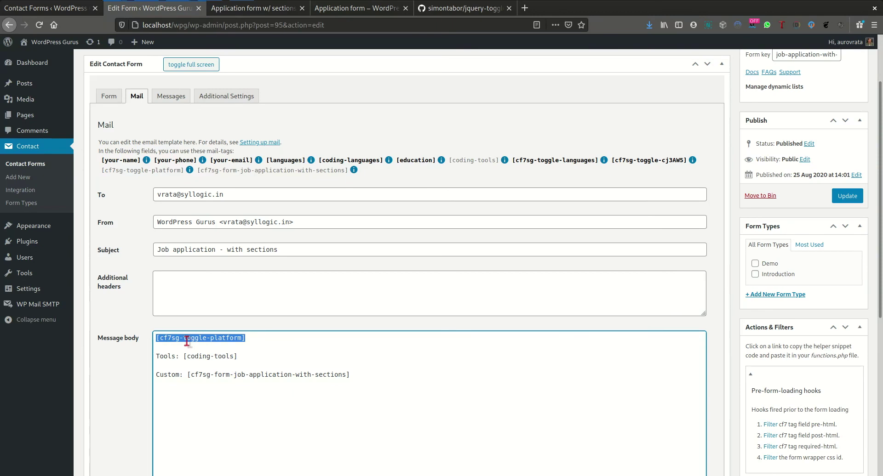
left_click(253, 10)
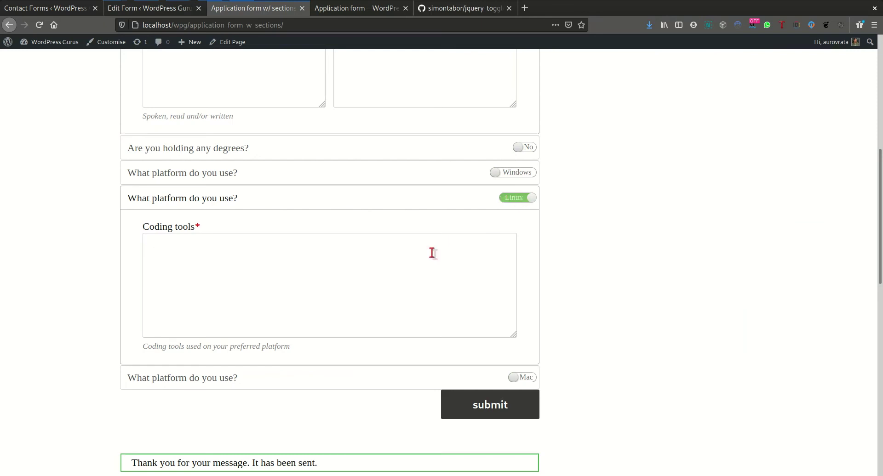
left_click(169, 11)
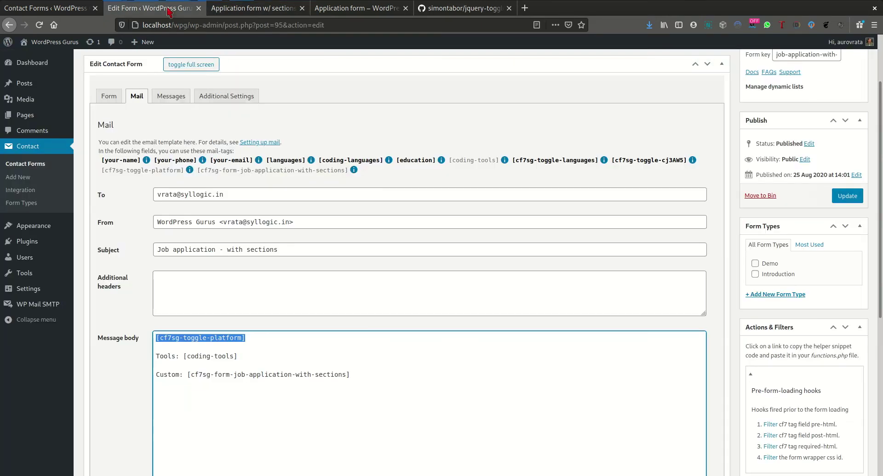
left_click(248, 8)
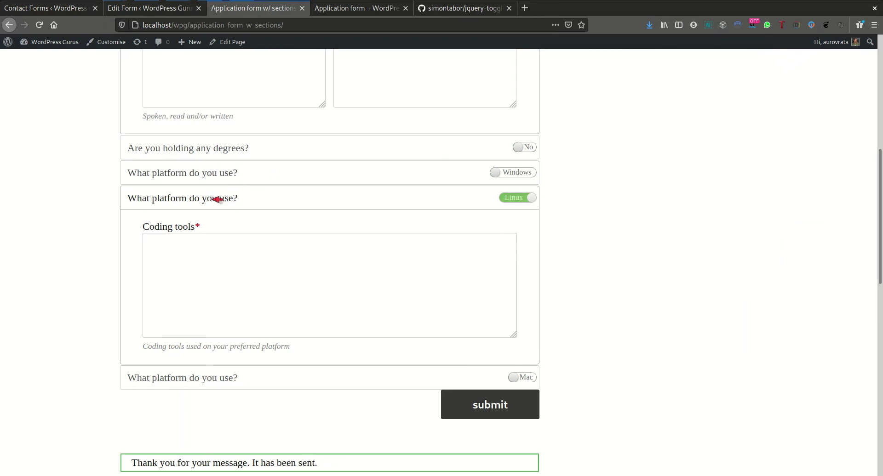
left_click(142, 8)
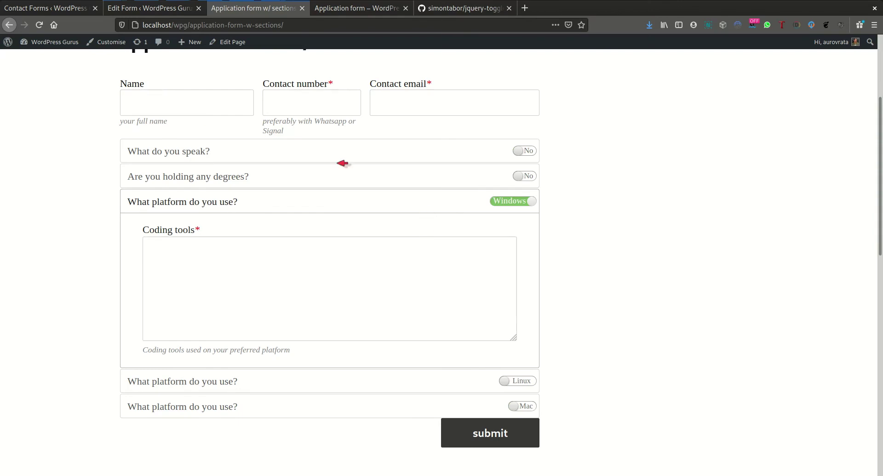
- Reload the application form page, open the Linux section and highlight its "What platform do you use?" title
mouse_move(79, 43)
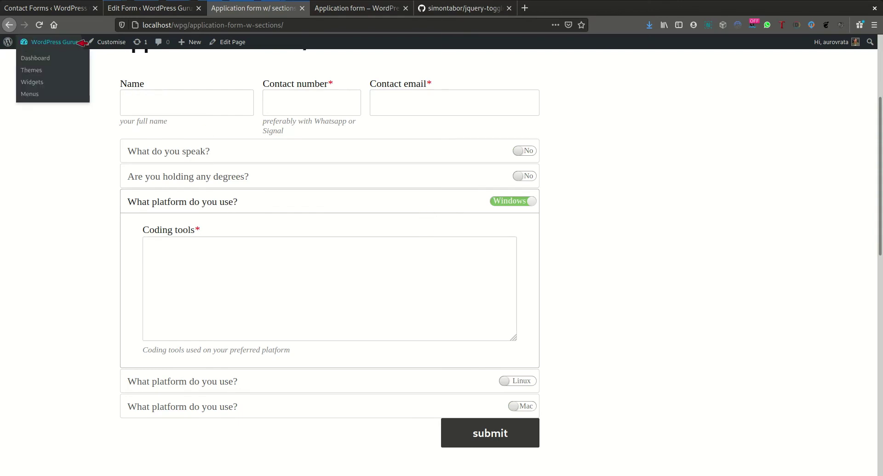
left_click(44, 26)
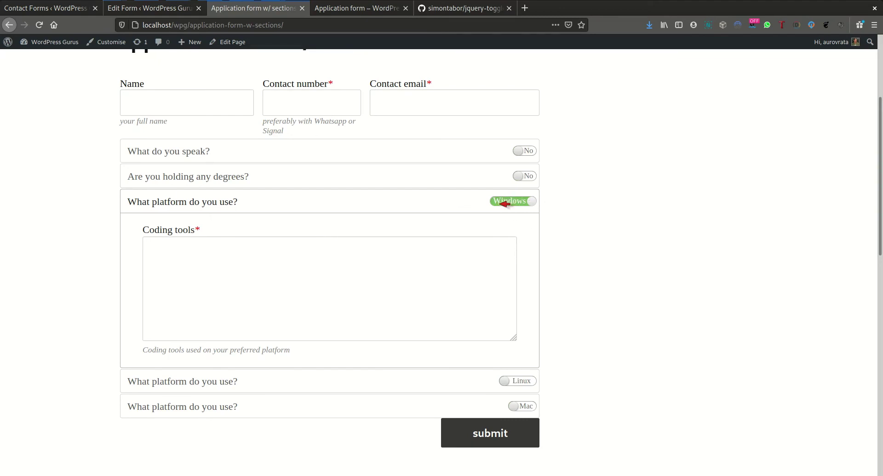
left_click(534, 380)
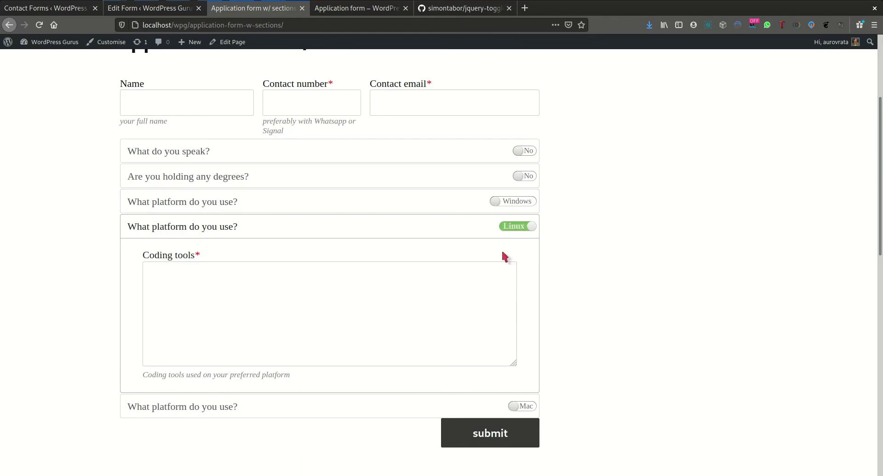
triple_click(428, 231)
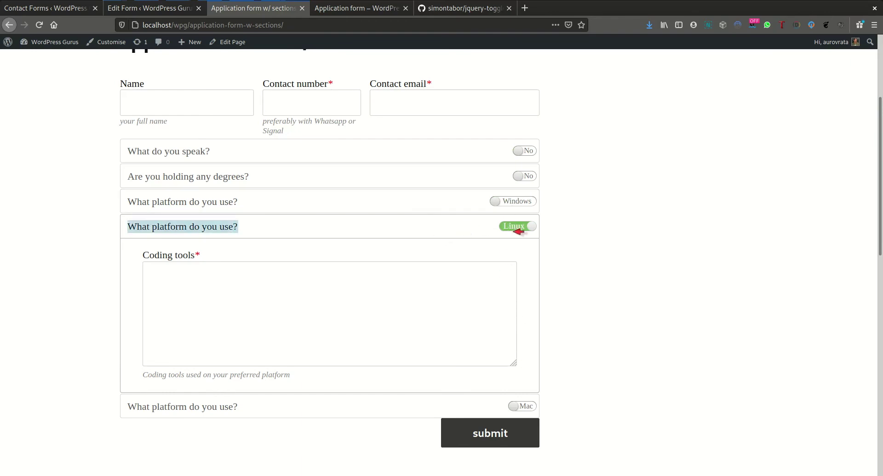
left_click(497, 229)
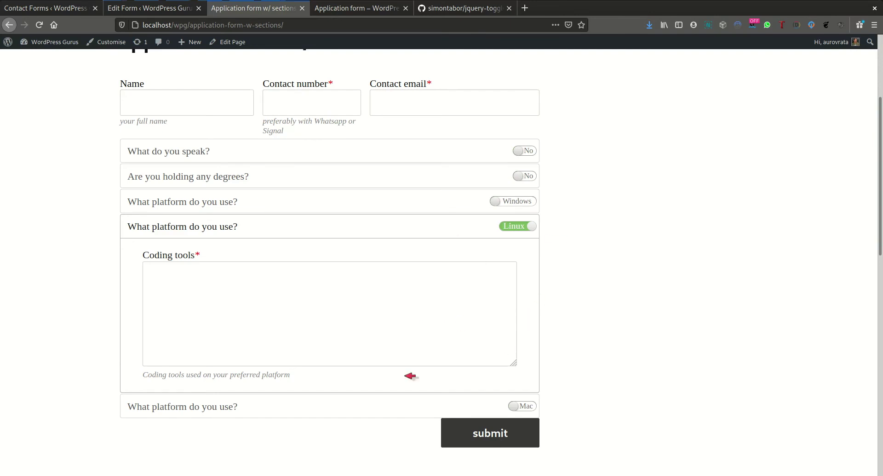
- Set the Windows section's data-open attribute to "false" in the form's HTML and update the form
left_click(162, 10)
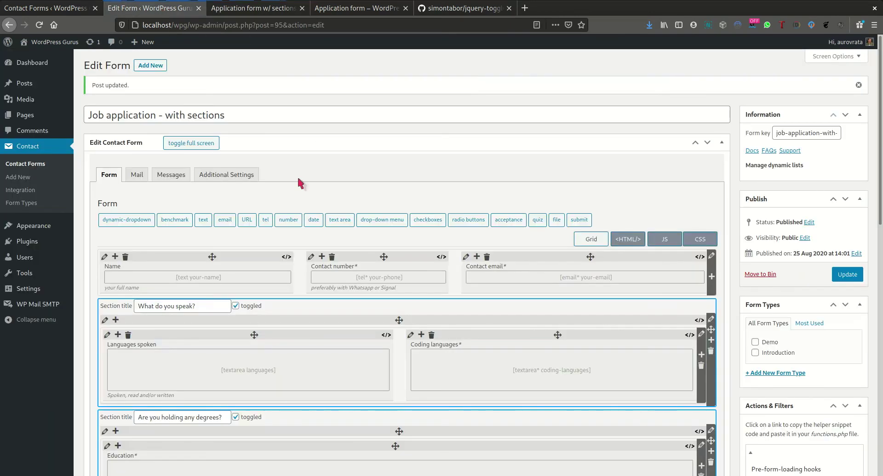
left_click(628, 239)
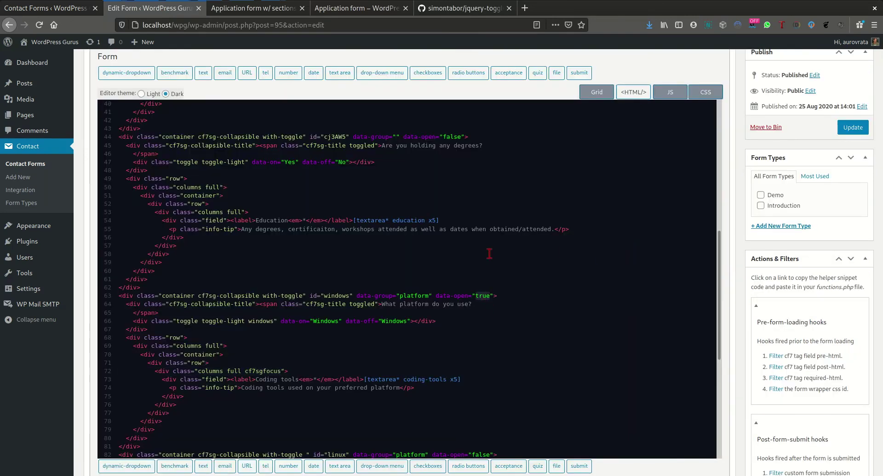
type("fals")
left_click(845, 128)
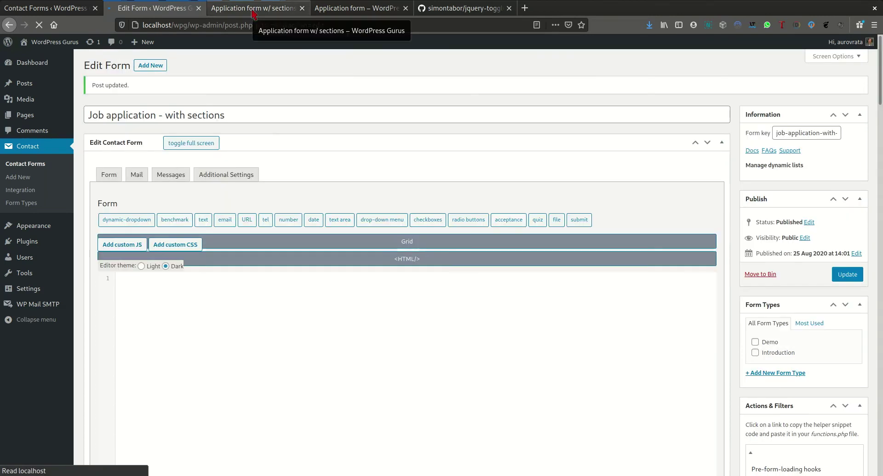
- Reload the application form page, test switching between the Windows, Linux and Mac sections, and close the Mac section
left_click(252, 13)
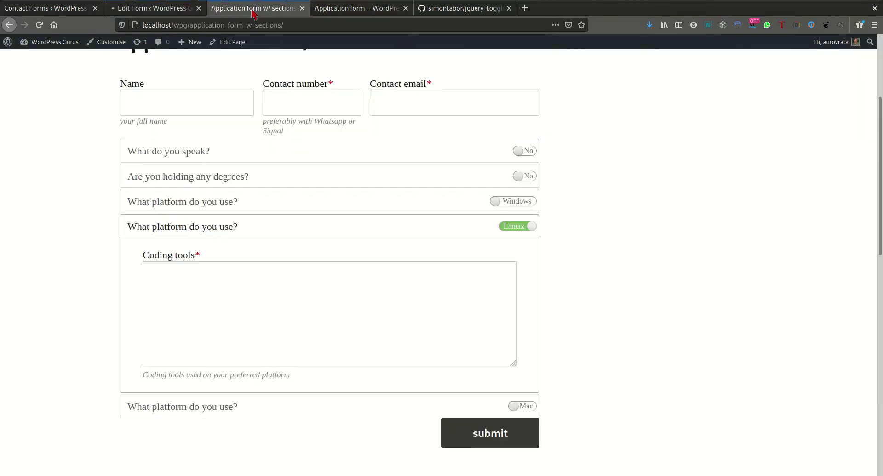
left_click(38, 26)
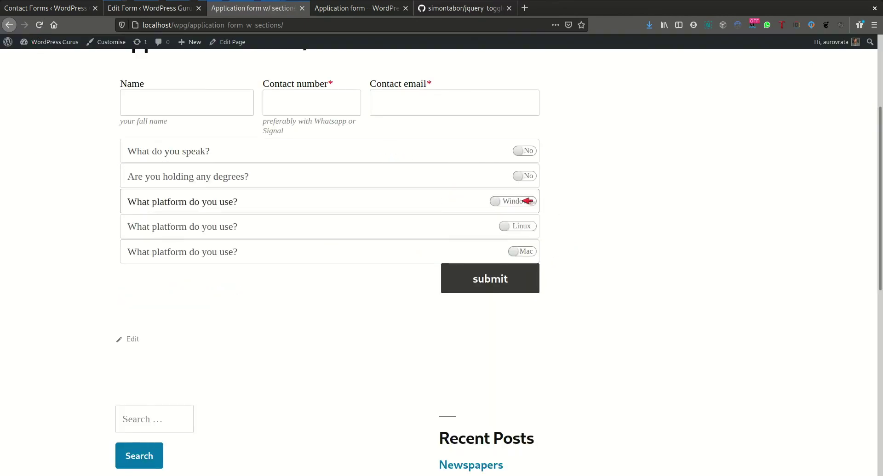
left_click(527, 201)
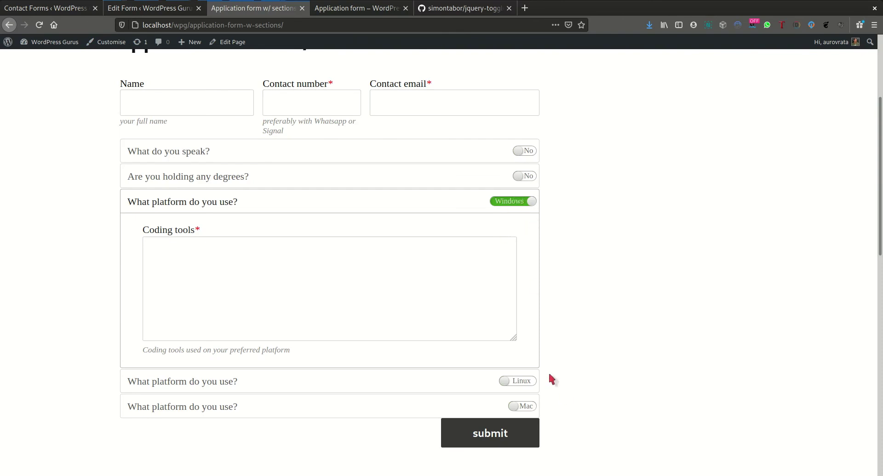
left_click(528, 381)
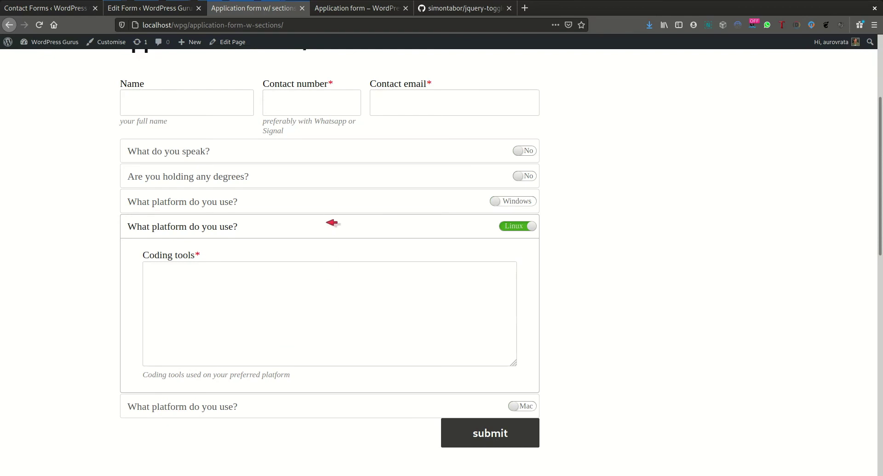
left_click(528, 407)
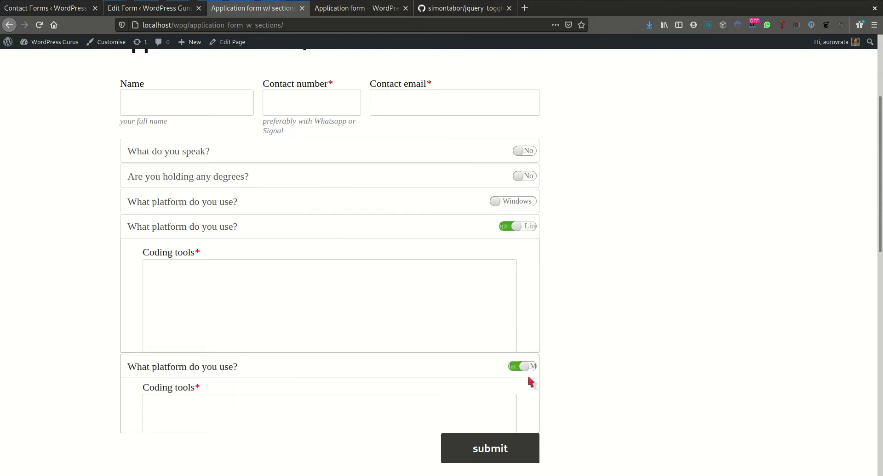
left_click(524, 226)
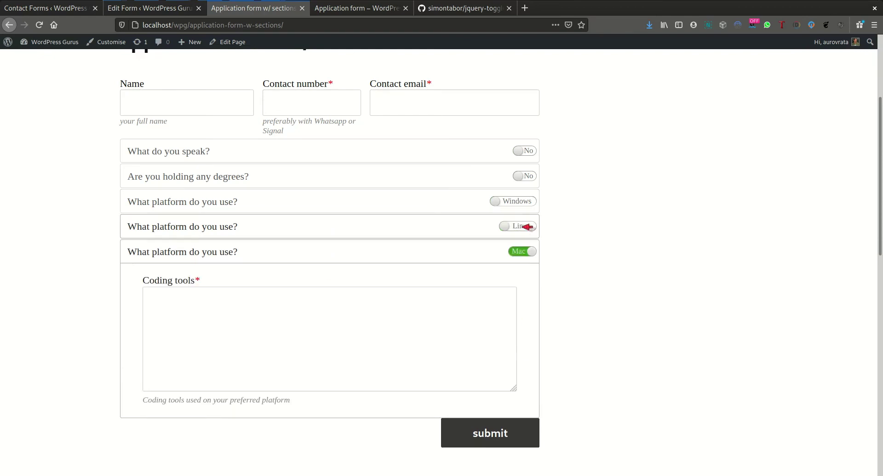
left_click(523, 202)
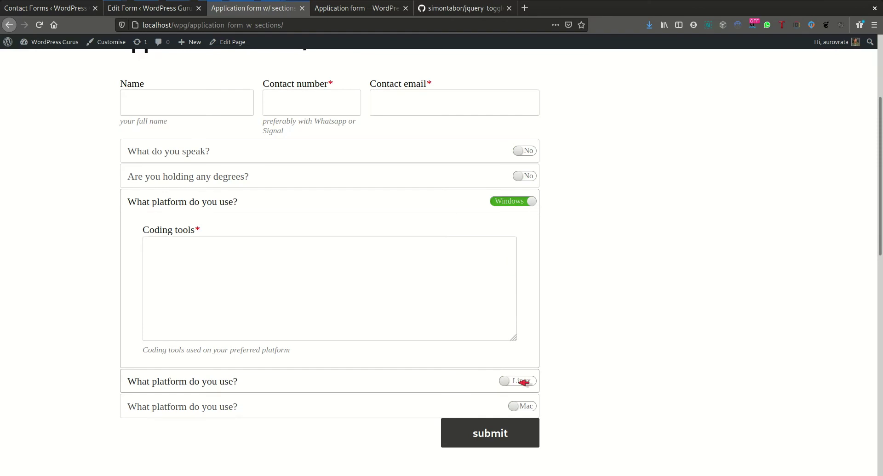
left_click(527, 383)
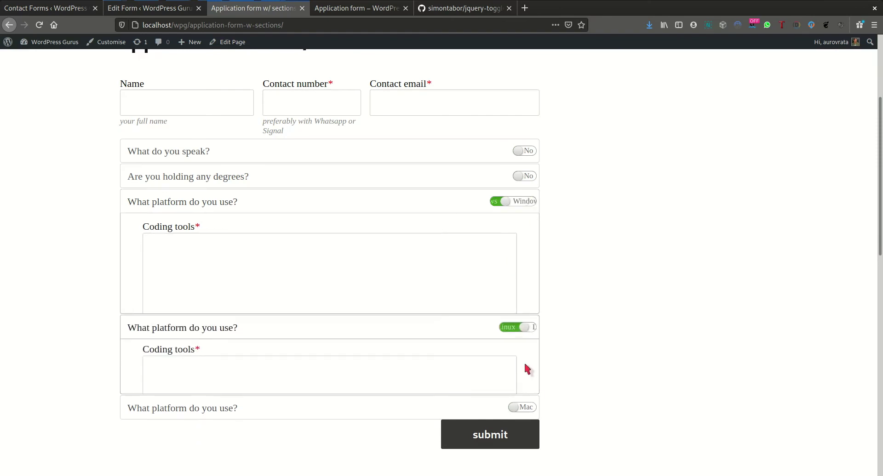
left_click(529, 406)
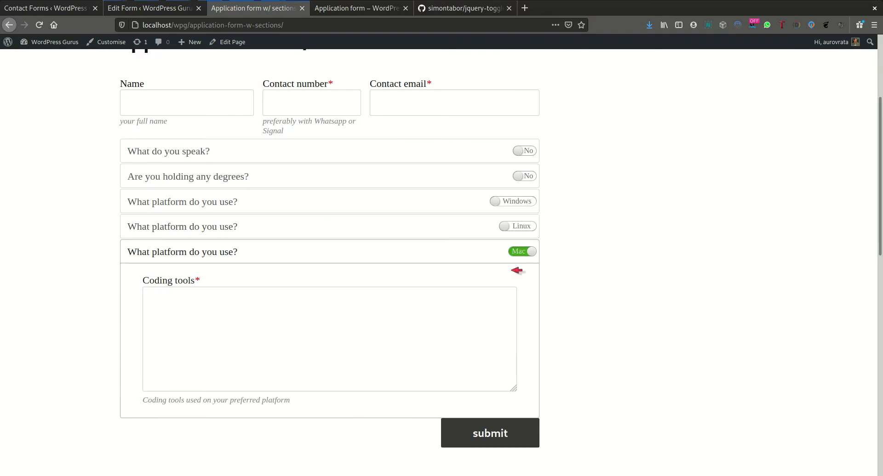
left_click(519, 251)
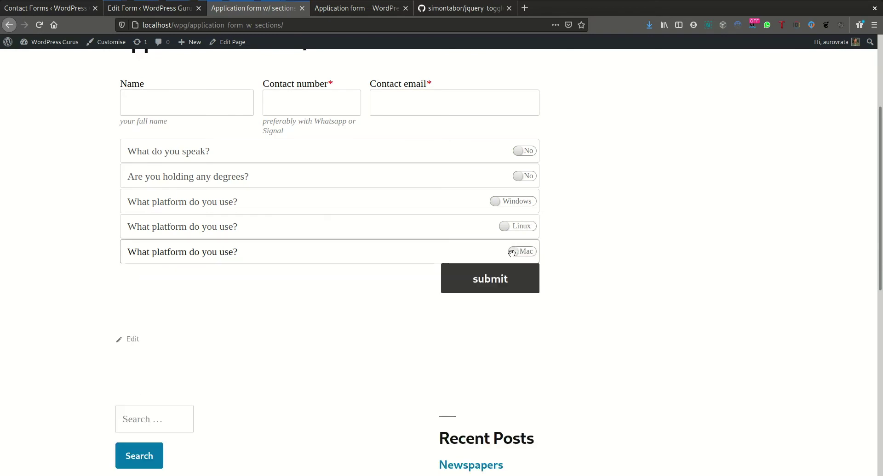